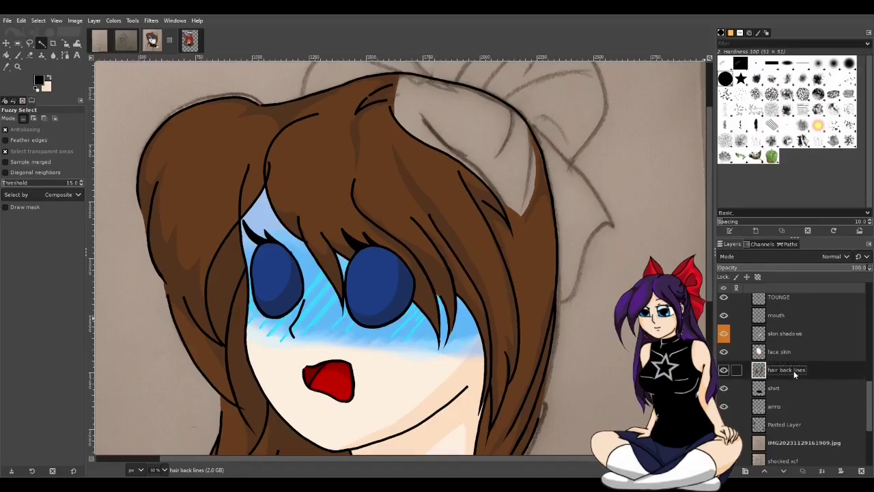
# - Paint over most of the unfilled hair patch on the hair back lines layer with the sampled hair brown, using a size 149 paintbrush
pyautogui.click(724, 370)
pyautogui.scroll(3, 560, 247)
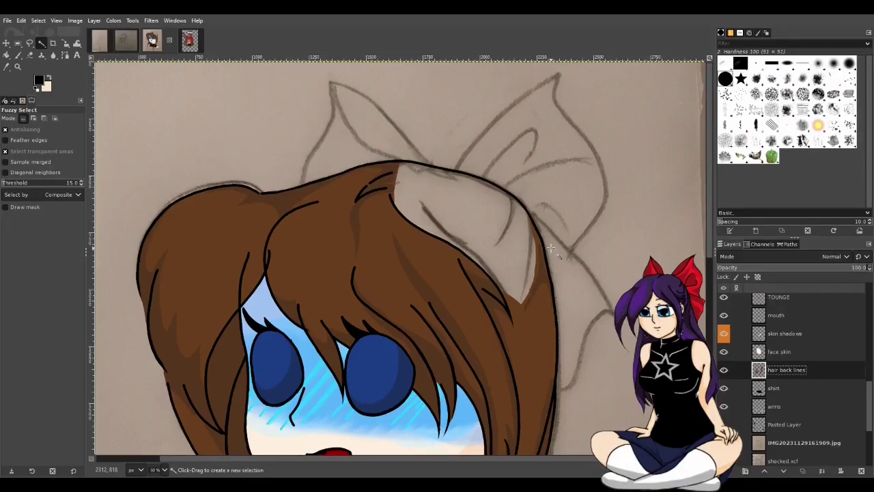
pyautogui.press('p')
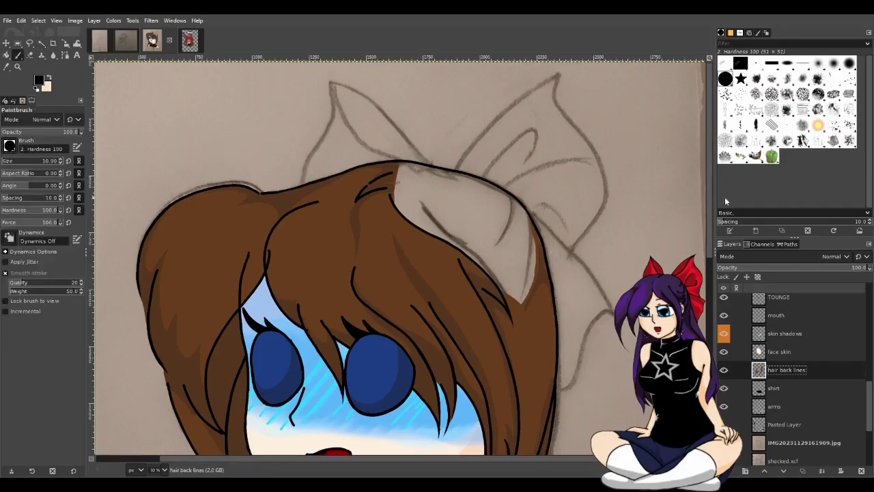
pyautogui.click(6, 66)
pyautogui.click(382, 254)
pyautogui.click(17, 54)
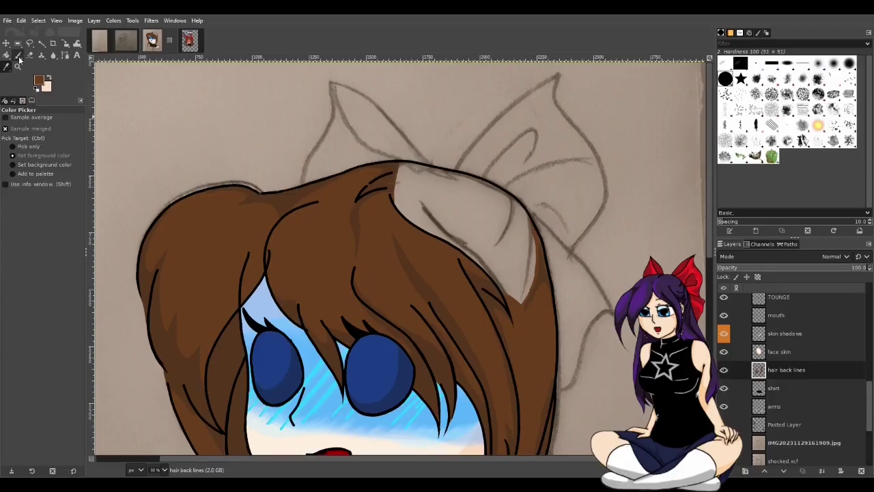
pyautogui.click(68, 173)
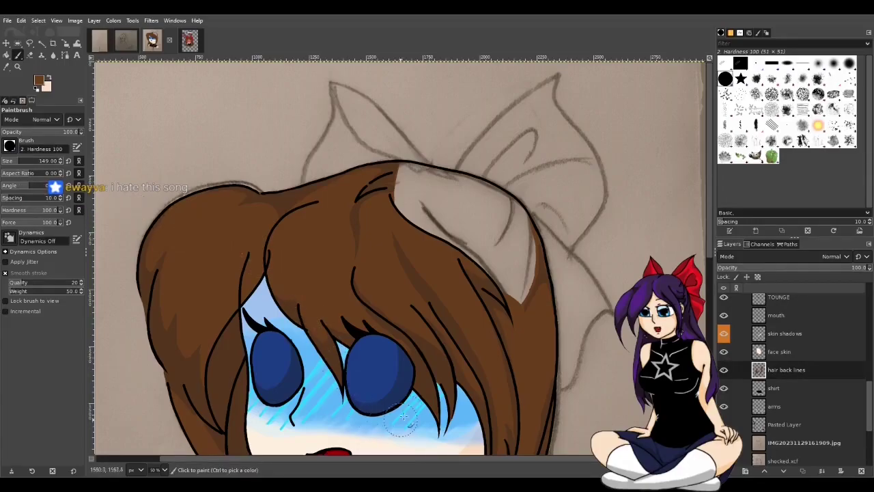
pyautogui.moveTo(511, 307)
pyautogui.mouseDown()
pyautogui.moveTo(449, 235)
pyautogui.moveTo(380, 199)
pyautogui.moveTo(414, 197)
pyautogui.moveTo(457, 219)
pyautogui.moveTo(491, 241)
pyautogui.moveTo(520, 286)
pyautogui.moveTo(520, 241)
pyautogui.moveTo(525, 246)
pyautogui.moveTo(525, 253)
pyautogui.moveTo(511, 227)
pyautogui.moveTo(411, 181)
pyautogui.mouseUp()
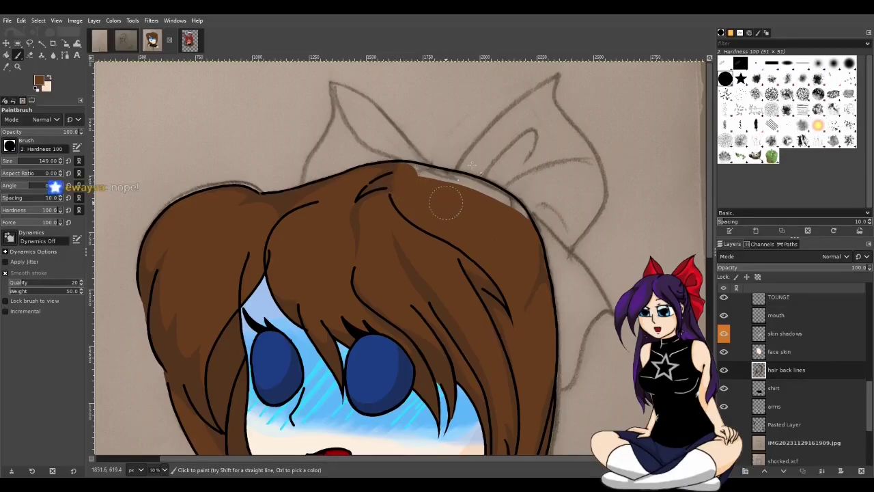
# - Fill the remaining gap beneath the black crown outline with the same hair brown
pyautogui.press('u')
pyautogui.scroll(2, 499, 220)
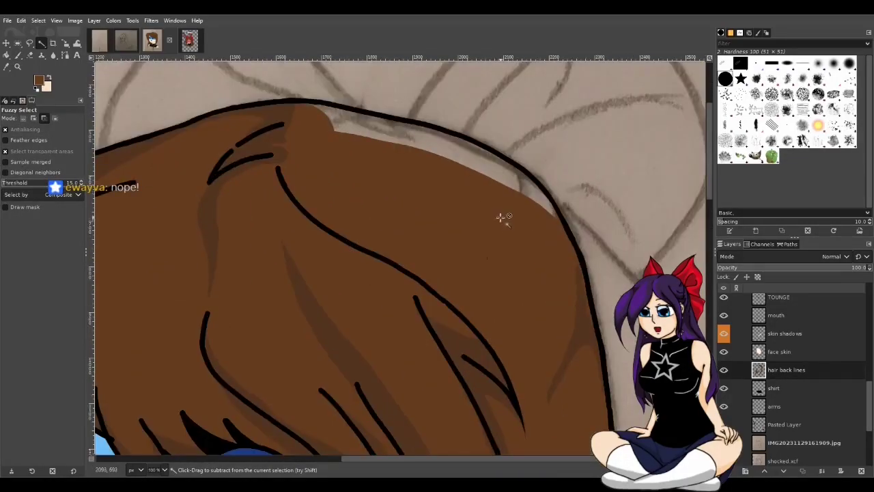
pyautogui.scroll(2, 502, 217)
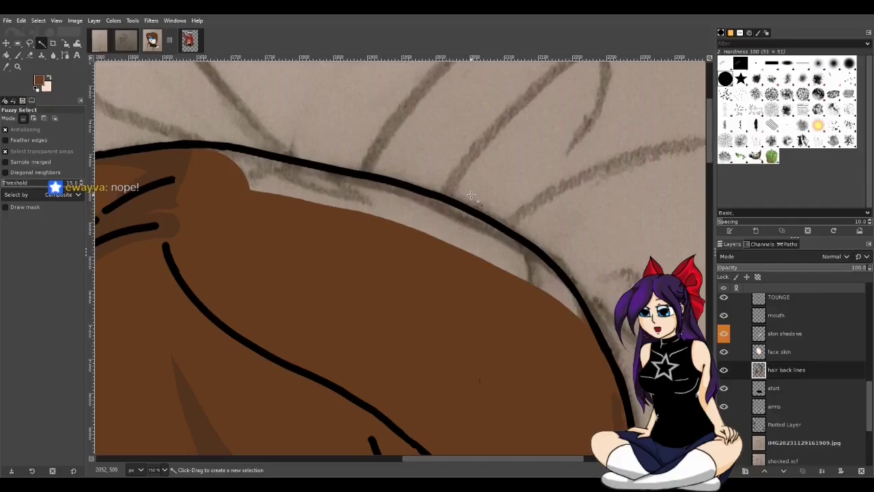
pyautogui.press('p')
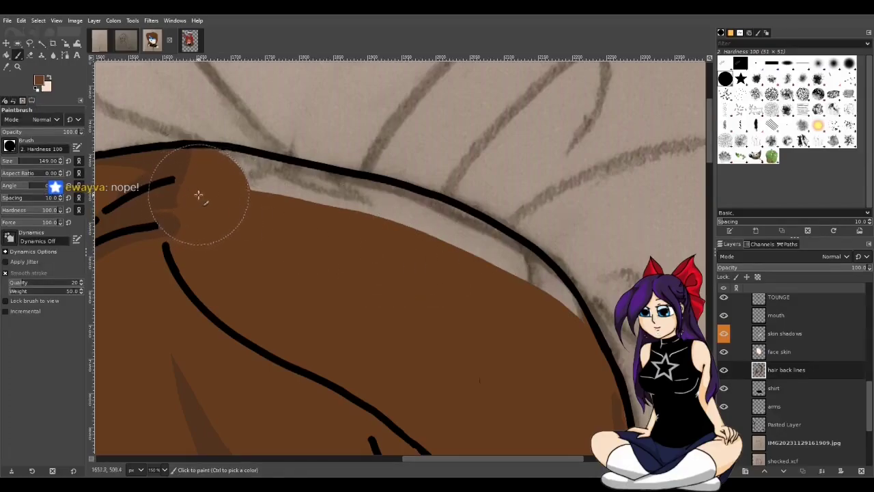
pyautogui.moveTo(198, 195)
pyautogui.mouseDown()
pyautogui.moveTo(388, 228)
pyautogui.moveTo(455, 254)
pyautogui.moveTo(517, 294)
pyautogui.moveTo(542, 361)
pyautogui.mouseUp()
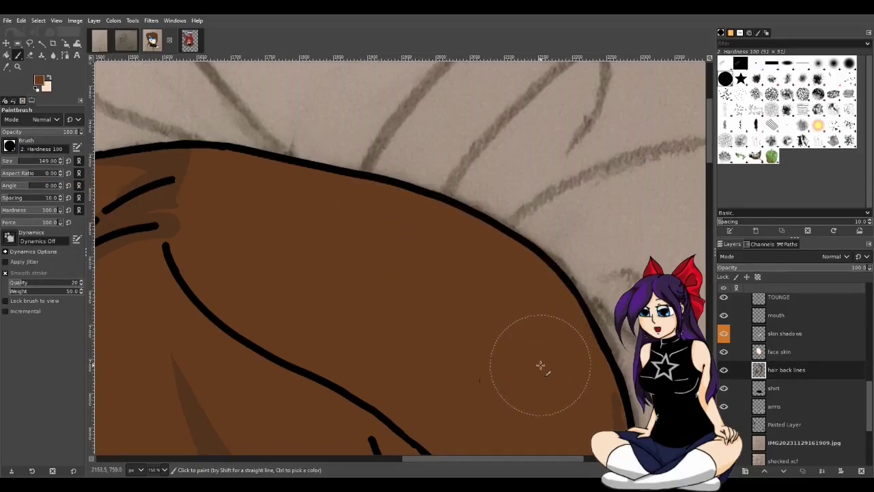
# - Erase the brown paint that spills over the outline along the top of the head
pyautogui.hotkey('shift', 'e')
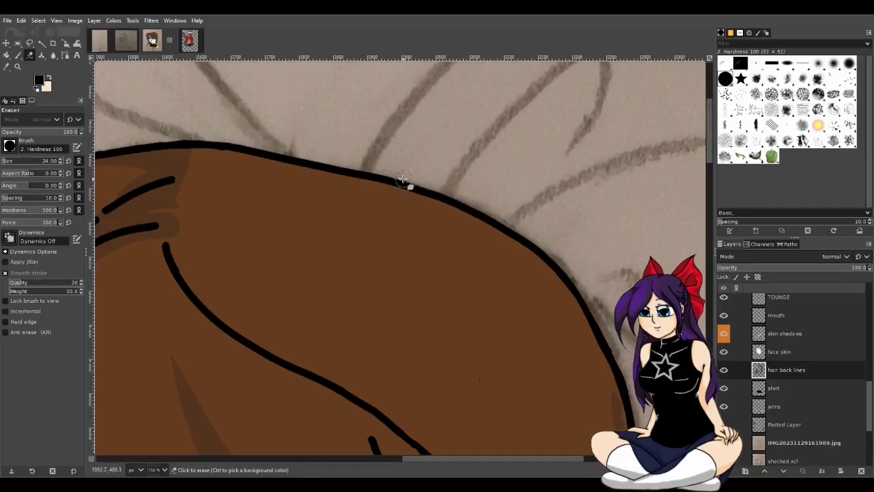
pyautogui.moveTo(264, 141); pyautogui.dragTo(145, 151)
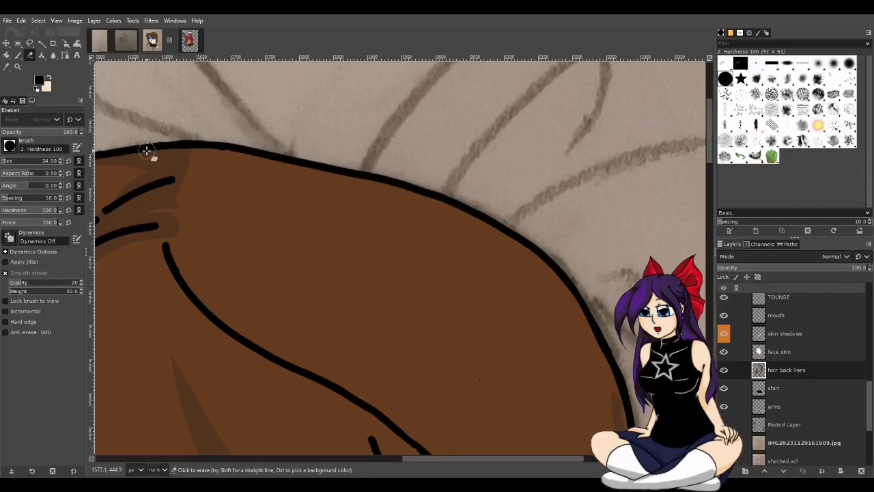
pyautogui.press('-')
pyautogui.press('u')
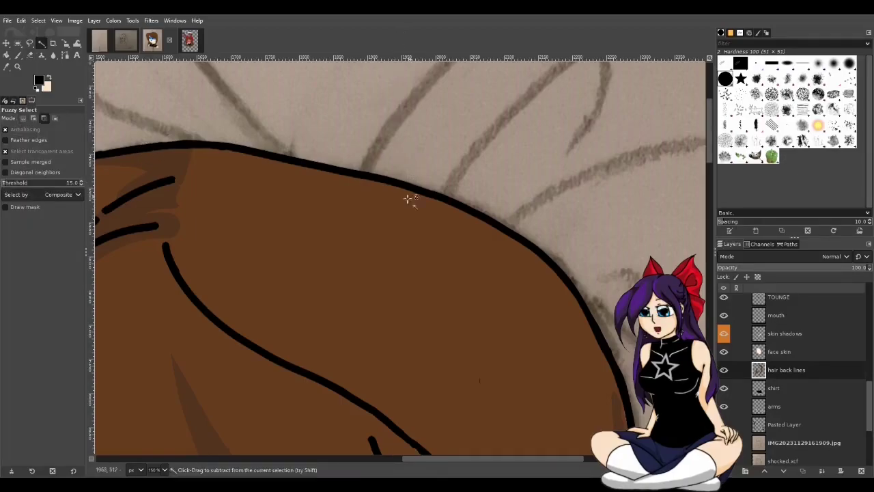
pyautogui.press('-')
pyautogui.press('-')
pyautogui.press('-')
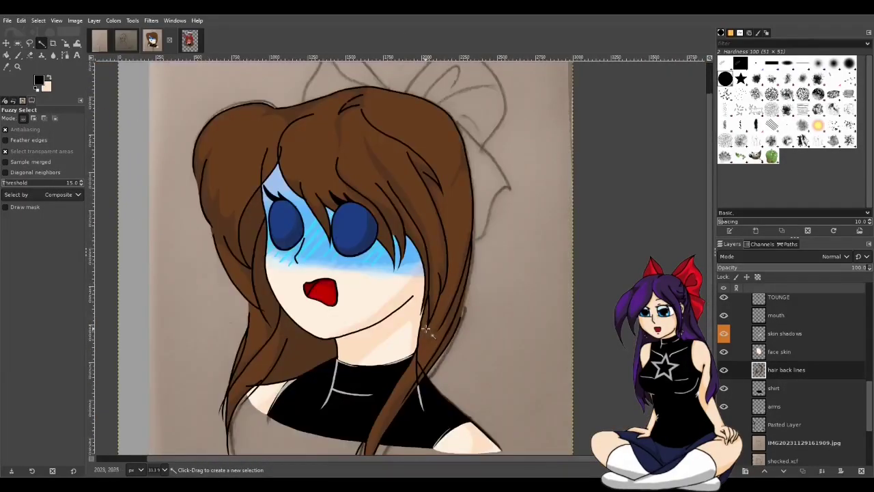
# - Save the drawing
pyautogui.scroll(2, 423, 314)
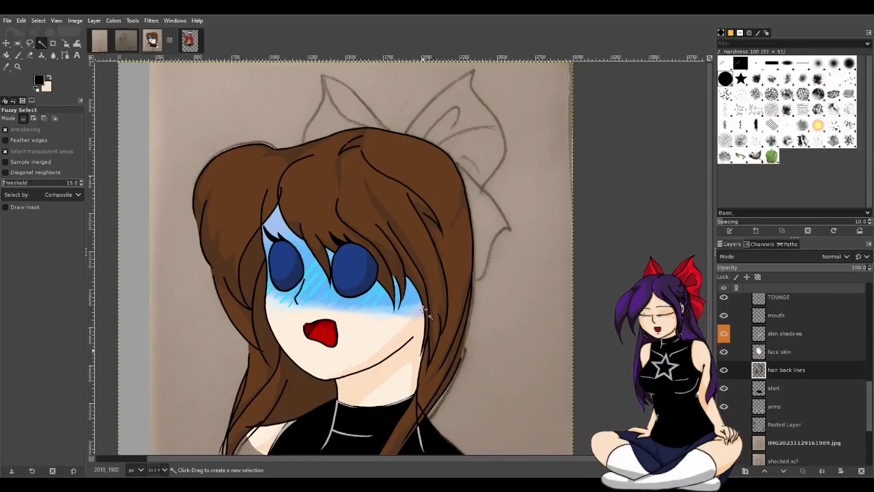
pyautogui.scroll(3, 791, 327)
pyautogui.scroll(6, 790, 324)
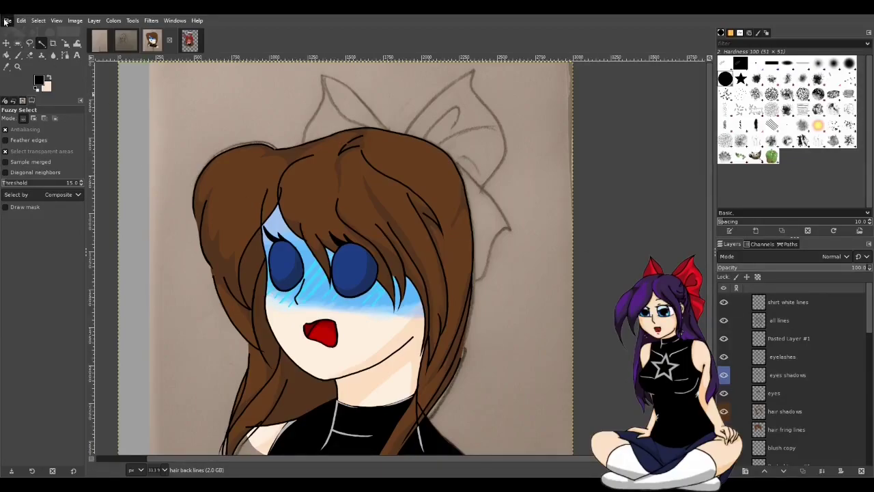
pyautogui.hotkey('ctrl', 's')
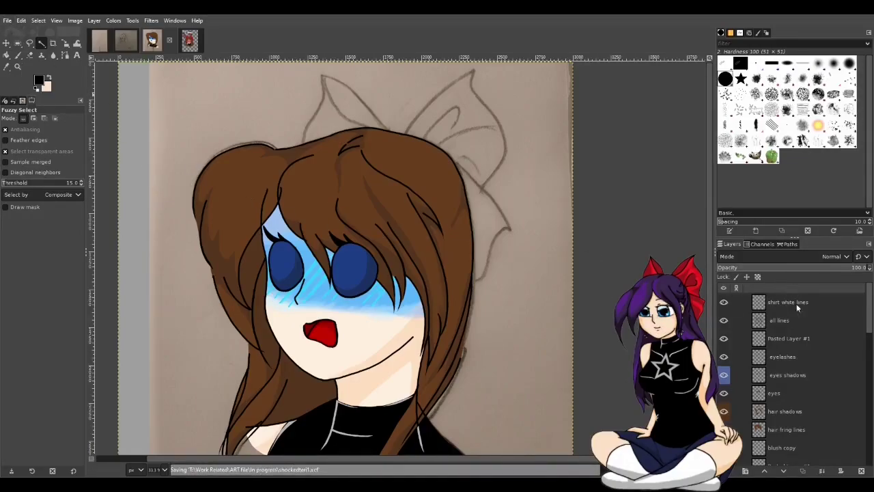
# - Draw thin black strand lines on the all lines layer at the back of the hair, using a size 10 paintbrush
pyautogui.click(796, 320)
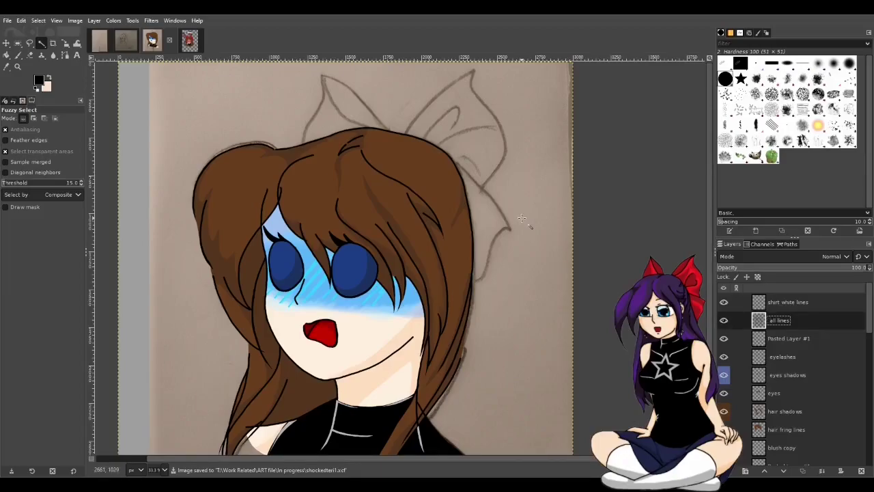
pyautogui.press('p')
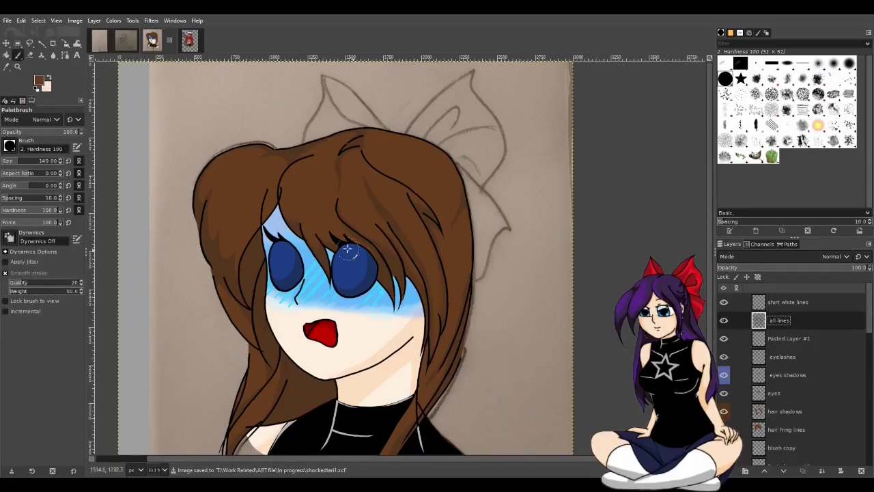
pyautogui.click(41, 86)
pyautogui.click(34, 160)
pyautogui.write('10')
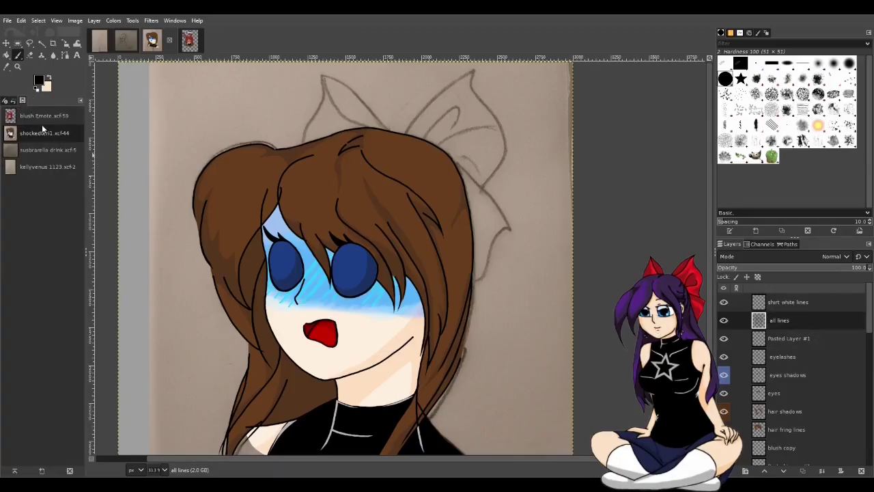
pyautogui.scroll(1, 50, 106)
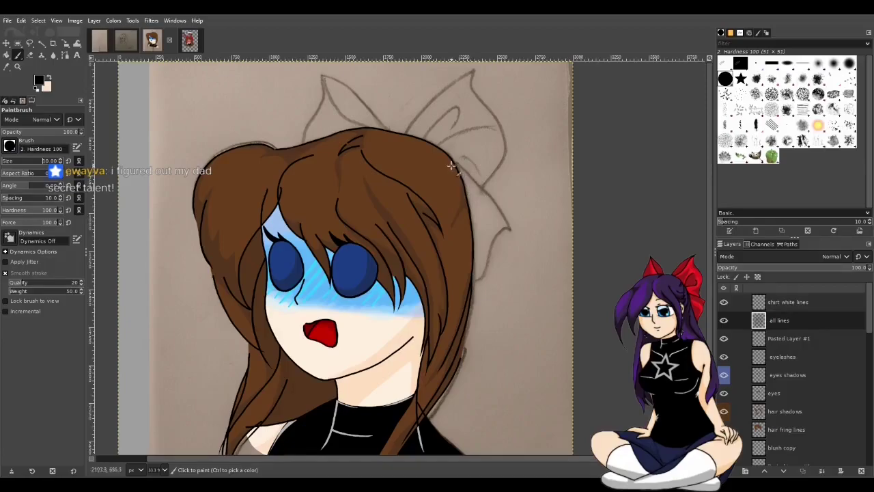
pyautogui.moveTo(456, 186); pyautogui.dragTo(467, 224)
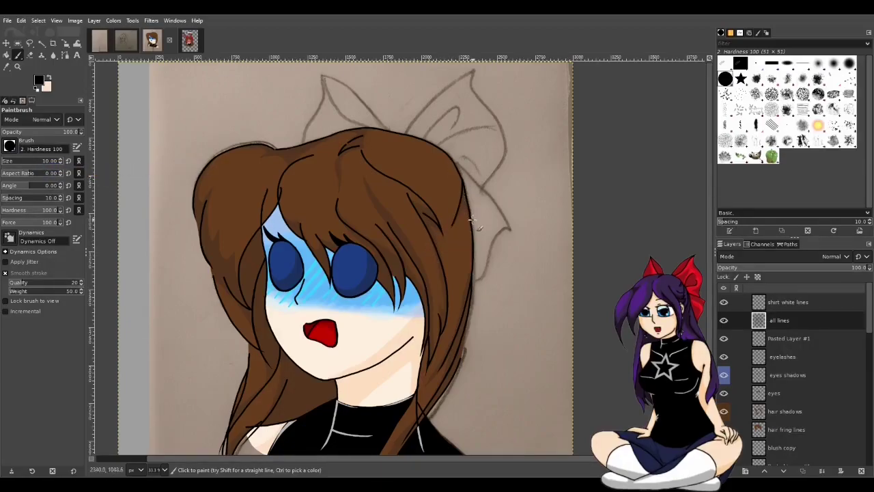
pyautogui.moveTo(463, 188); pyautogui.dragTo(465, 244)
# - Paint a shadow band along the crown on the hair shadows layer with the sampled dark brown, using a size 60 paintbrush
pyautogui.click(794, 415)
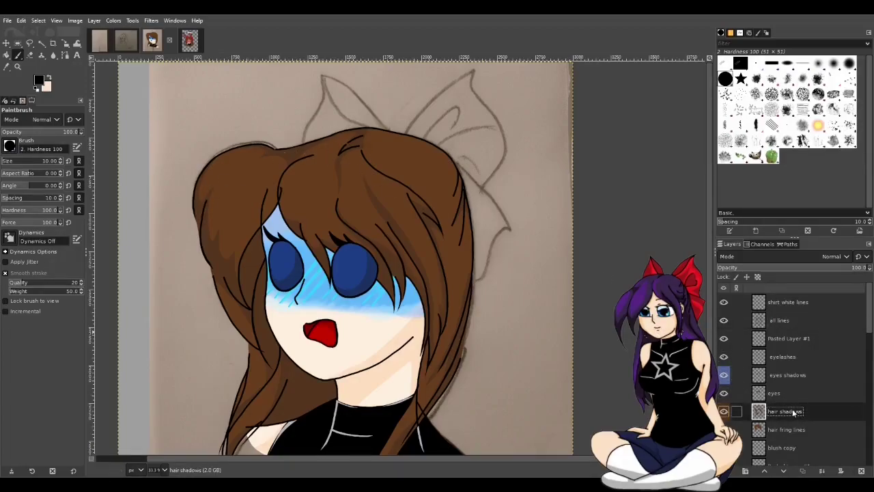
pyautogui.click(6, 66)
pyautogui.click(288, 154)
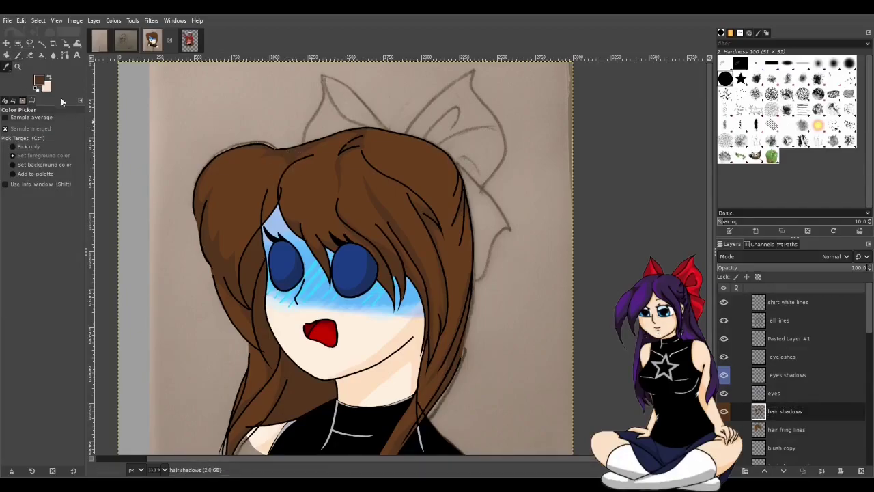
pyautogui.click(18, 55)
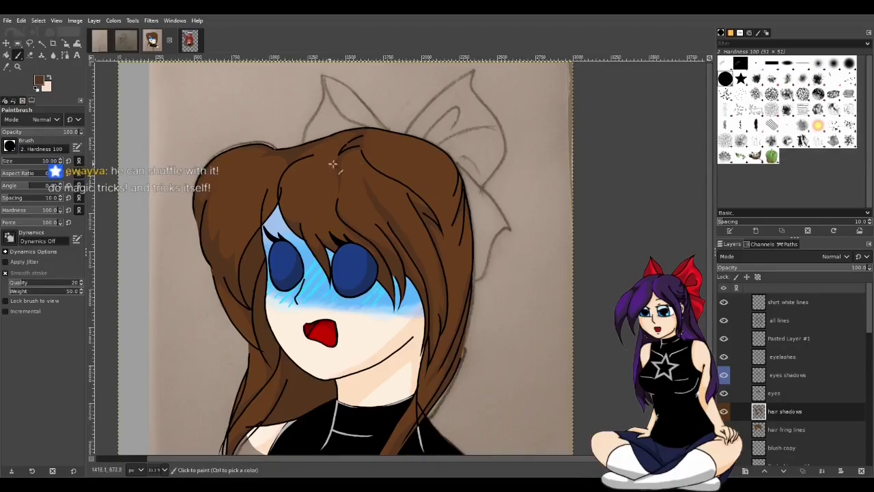
pyautogui.press('u')
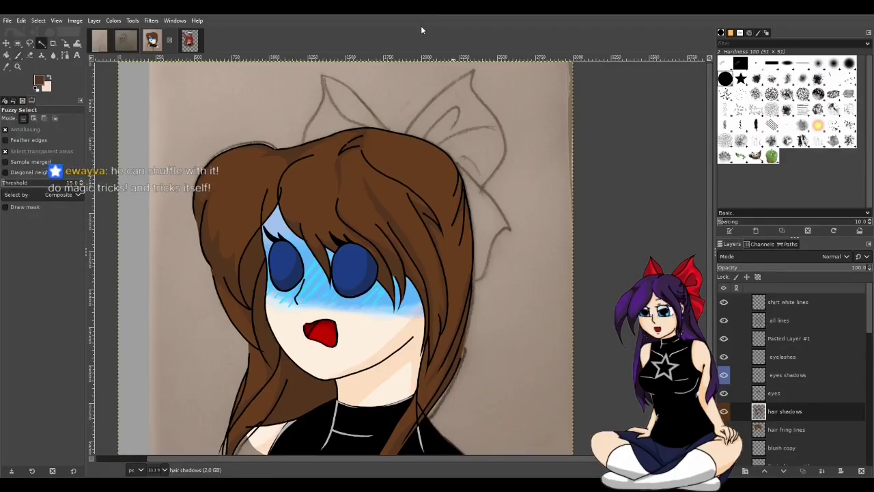
pyautogui.scroll(2, 429, 159)
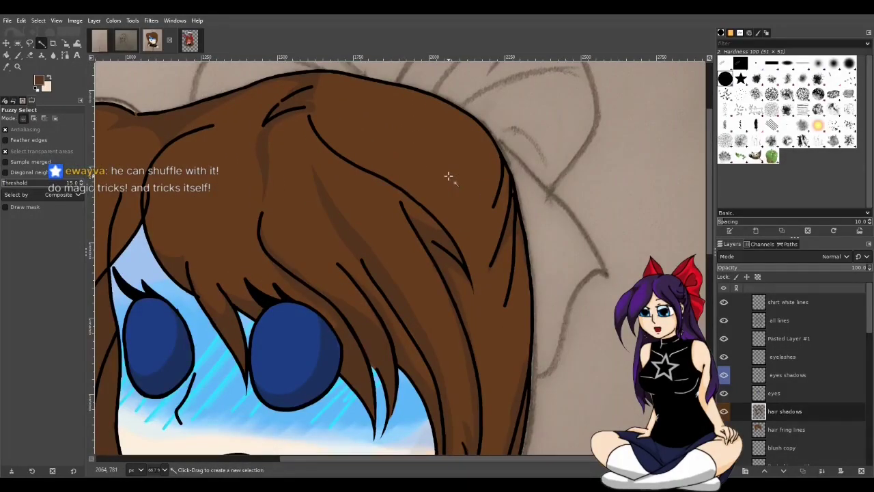
pyautogui.scroll(3, 448, 177)
pyautogui.press('p')
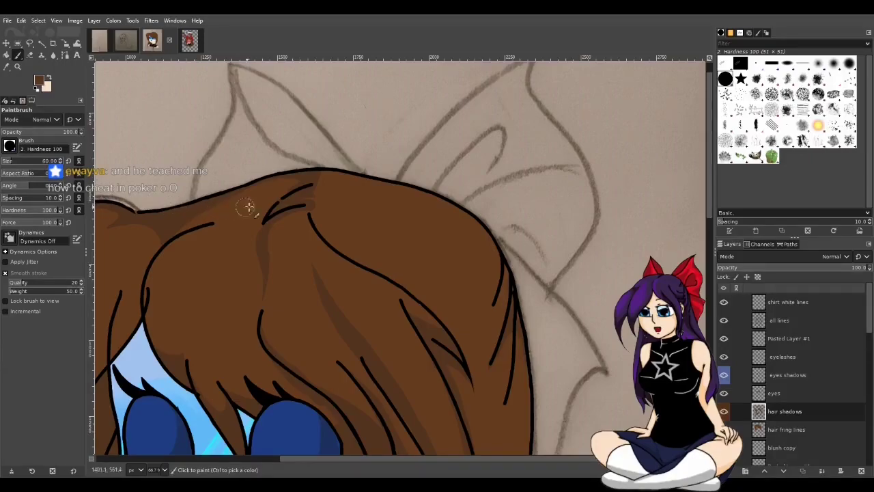
pyautogui.moveTo(329, 195)
pyautogui.mouseDown()
pyautogui.moveTo(409, 190)
pyautogui.moveTo(308, 179)
pyautogui.moveTo(346, 184)
pyautogui.moveTo(310, 189)
pyautogui.moveTo(343, 195)
pyautogui.moveTo(388, 178)
pyautogui.moveTo(354, 189)
pyautogui.moveTo(431, 200)
pyautogui.moveTo(489, 234)
pyautogui.moveTo(406, 200)
pyautogui.mouseUp()
pyautogui.moveTo(490, 233); pyautogui.dragTo(502, 256)
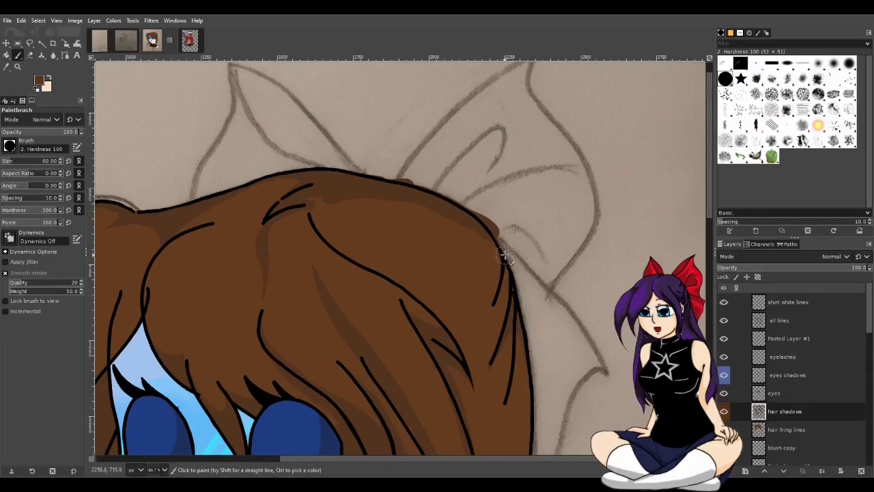
# - Compare the hair with and without its shadows, and extend the shading down the back strands with a size 37 paintbrush
pyautogui.click(725, 411)
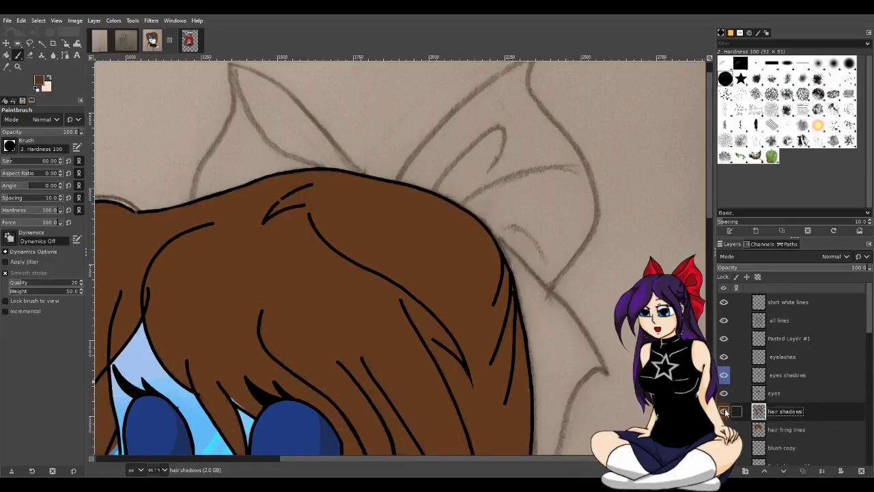
pyautogui.click(725, 411)
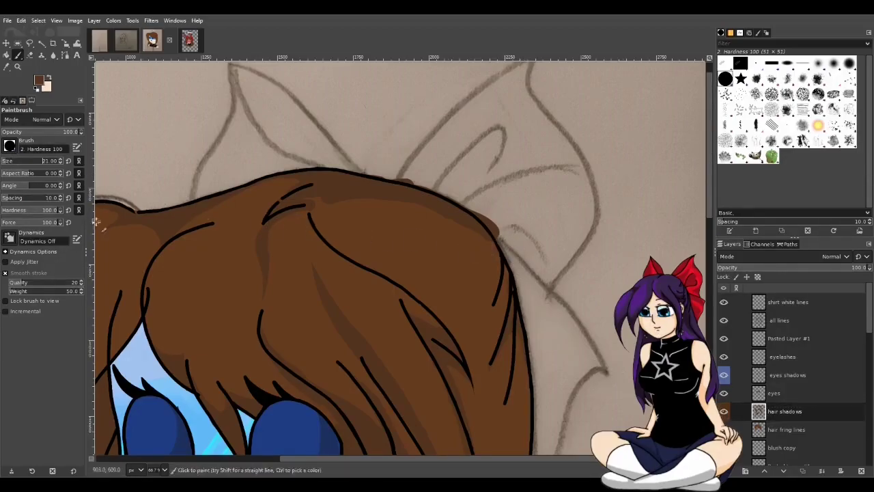
pyautogui.press('[')
pyautogui.press('[')
pyautogui.press('[')
pyautogui.press('[')
pyautogui.press('[')
pyautogui.press('[')
pyautogui.press('[')
pyautogui.press('[')
pyautogui.press('[')
pyautogui.press('[')
pyautogui.press('[')
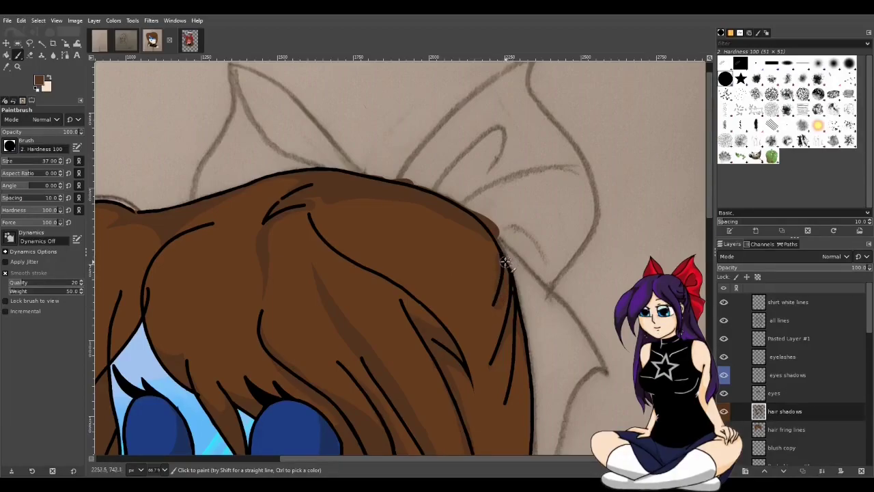
pyautogui.moveTo(523, 322); pyautogui.dragTo(518, 289)
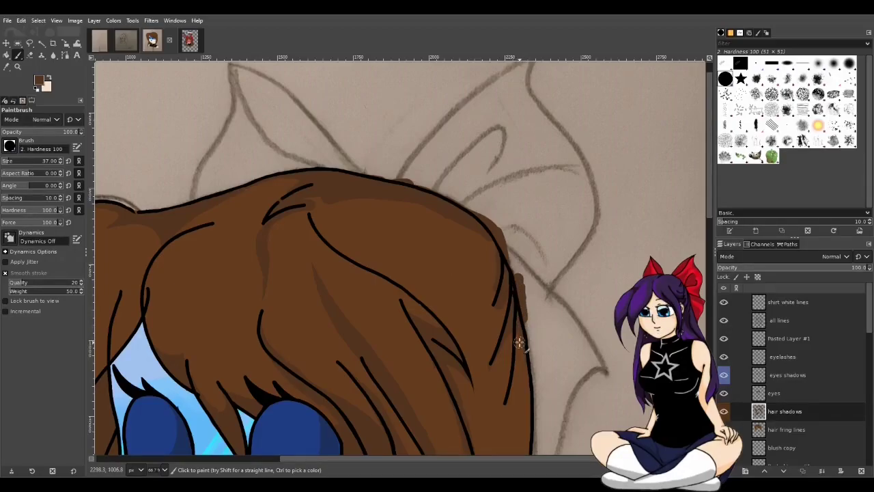
# - Erase the shadow paint that spills outside the hair outline from the back strands up to the crown
pyautogui.hotkey('shift', 'e')
pyautogui.press('d')
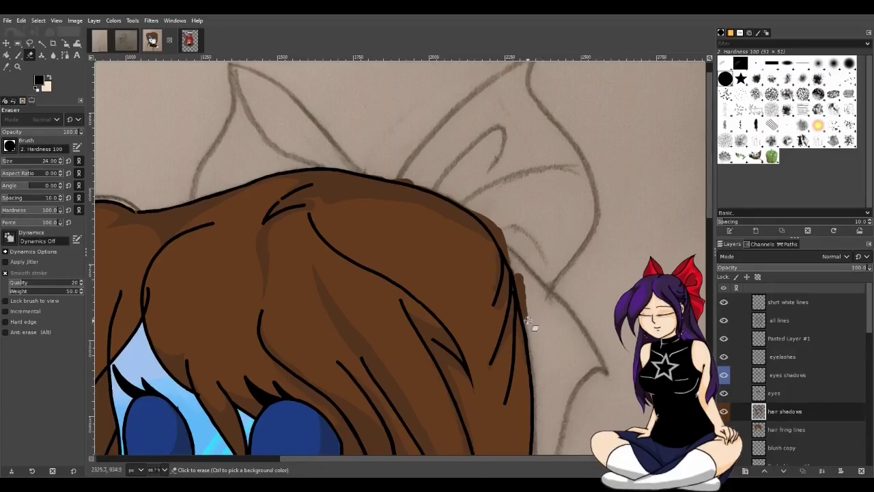
pyautogui.moveTo(518, 279)
pyautogui.mouseDown()
pyautogui.moveTo(523, 288)
pyautogui.moveTo(510, 253)
pyautogui.moveTo(467, 203)
pyautogui.moveTo(500, 231)
pyautogui.moveTo(444, 196)
pyautogui.moveTo(454, 203)
pyautogui.moveTo(381, 176)
pyautogui.moveTo(347, 178)
pyautogui.mouseUp()
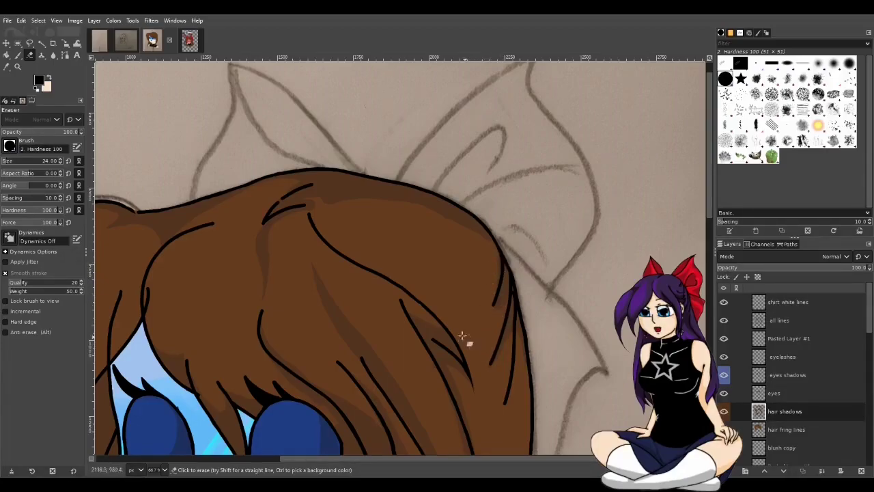
# - Refine the shadow edges on the crown strands with a smaller eraser, and sample the dark brown shadow colour for the paintbrush
pyautogui.click(6, 161)
pyautogui.press('[')
pyautogui.press('[')
pyautogui.press('[')
pyautogui.press('[')
pyautogui.press('[')
pyautogui.press('[')
pyautogui.press('[')
pyautogui.press('[')
pyautogui.press('[')
pyautogui.press('[')
pyautogui.press('[')
pyautogui.press('[')
pyautogui.press('[')
pyautogui.press('p')
pyautogui.keyDown('ctrl'); pyautogui.click(307, 195); pyautogui.keyUp('ctrl')
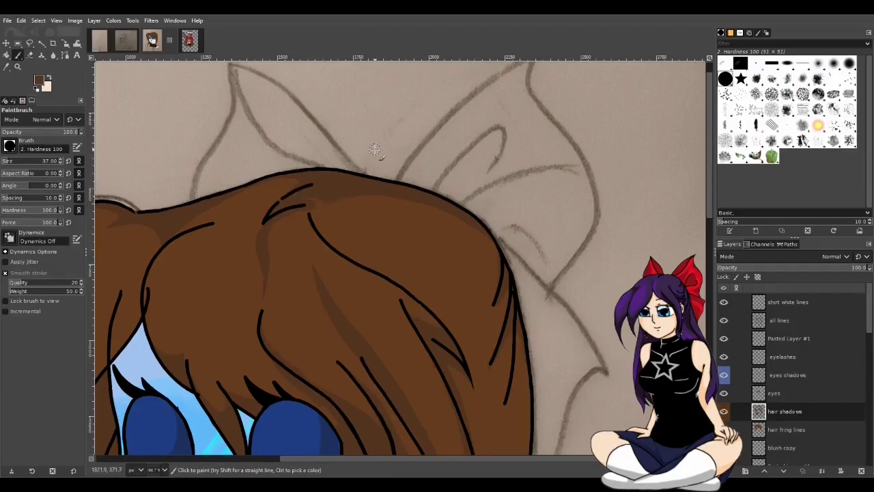
# - Paint a short shadow stroke along the upper back edge of the hair with the size 37 paintbrush
pyautogui.press('u')
pyautogui.scroll(-5, 409, 239)
pyautogui.scroll(4, 501, 273)
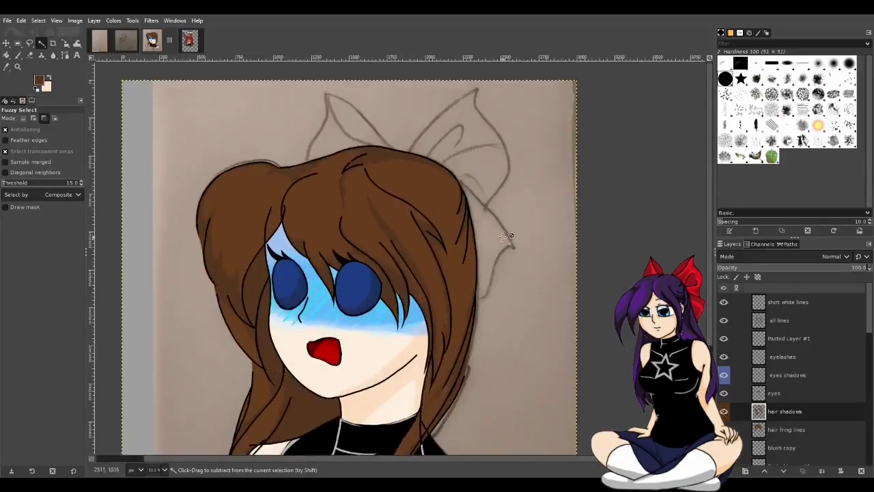
pyautogui.press('p')
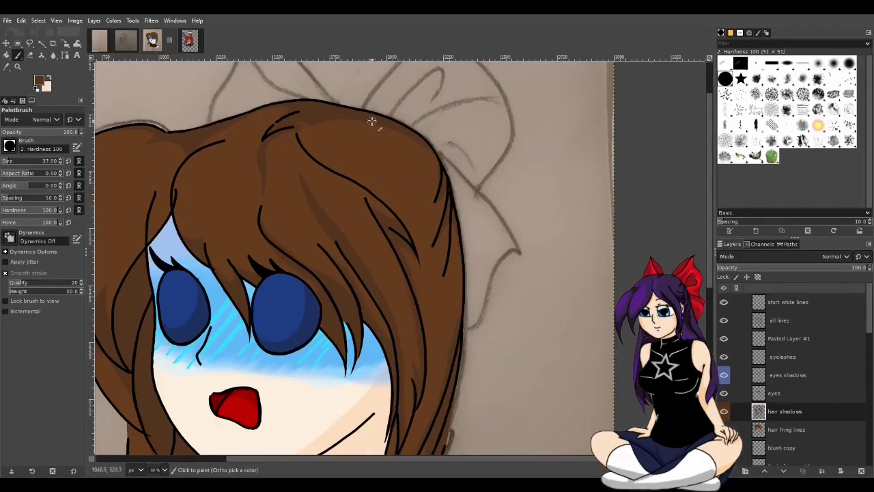
pyautogui.moveTo(451, 189); pyautogui.dragTo(462, 214)
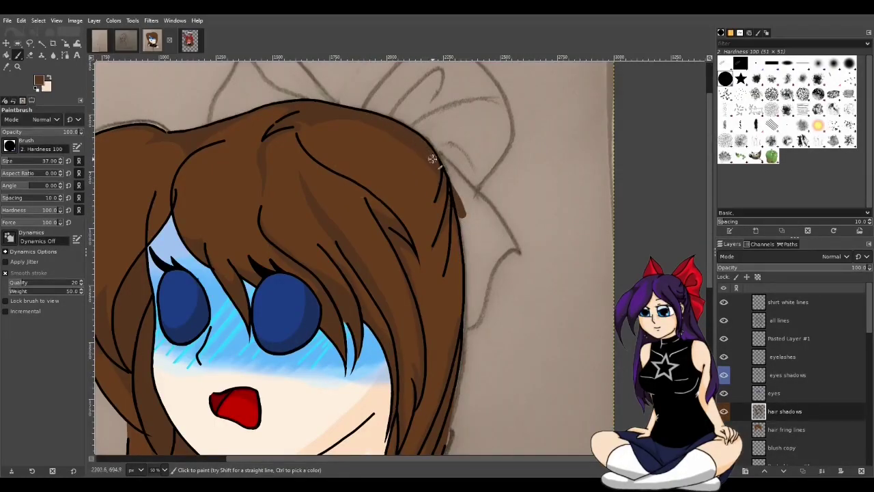
# - Erase the shadow paint outside the upper back outline of the hair with a size 30 eraser
pyautogui.hotkey('shift', 'e')
pyautogui.moveTo(456, 184)
pyautogui.mouseDown()
pyautogui.moveTo(458, 196)
pyautogui.moveTo(443, 197)
pyautogui.mouseUp()
pyautogui.click(6, 162)
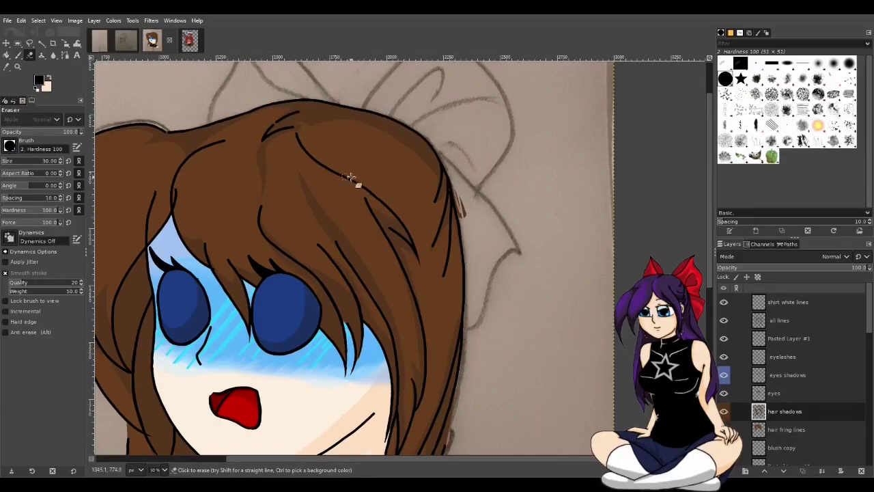
pyautogui.moveTo(454, 185); pyautogui.dragTo(464, 208)
pyautogui.scroll(-2, 707, 240)
pyautogui.scroll(-2, 706, 260)
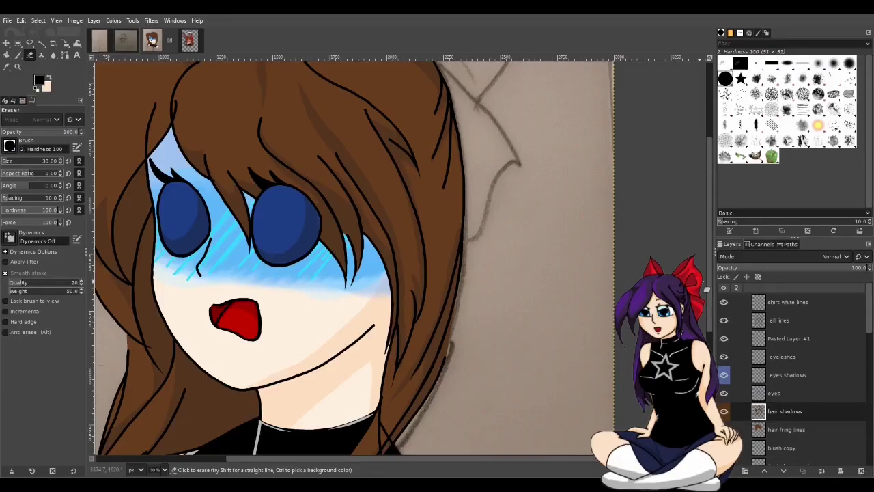
# - Paint a size 37 shadow stroke down the back edge beside the bow tail, and erase the spill outside the outline at size 30
pyautogui.press('p')
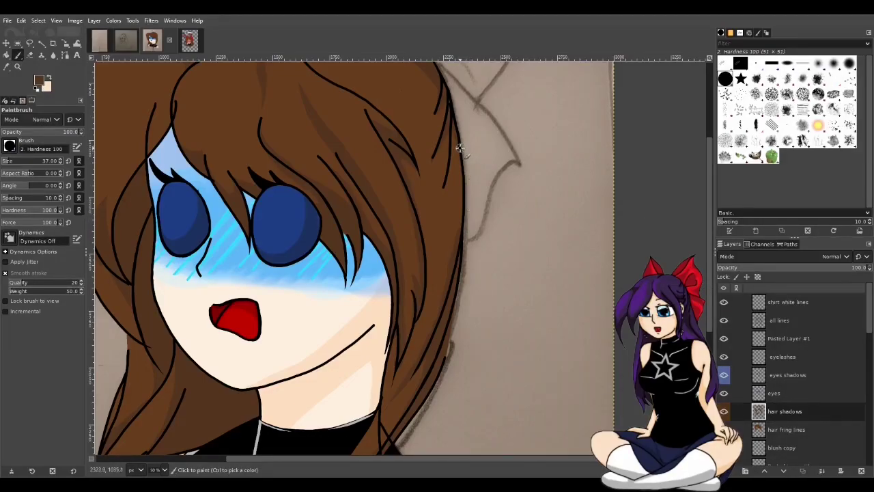
pyautogui.moveTo(462, 150)
pyautogui.mouseDown()
pyautogui.moveTo(467, 190)
pyautogui.moveTo(446, 269)
pyautogui.mouseUp()
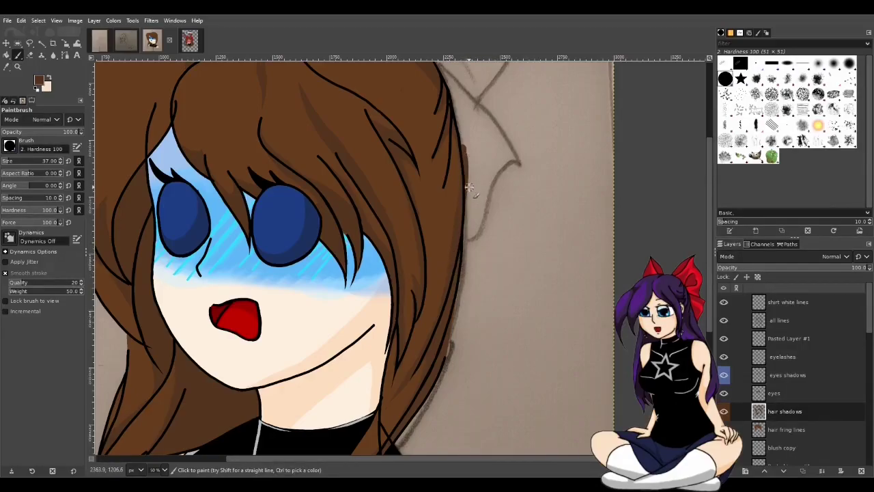
pyautogui.press('d')
pyautogui.hotkey('shift', 'e')
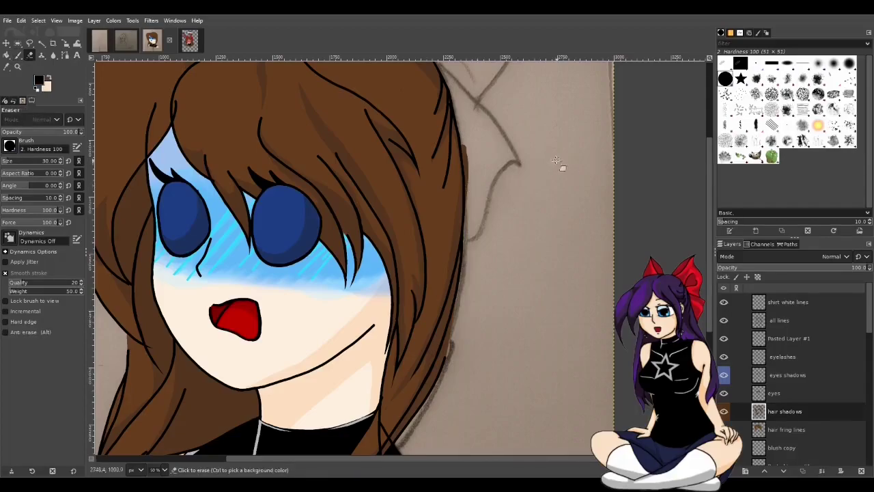
pyautogui.moveTo(464, 146); pyautogui.dragTo(472, 155)
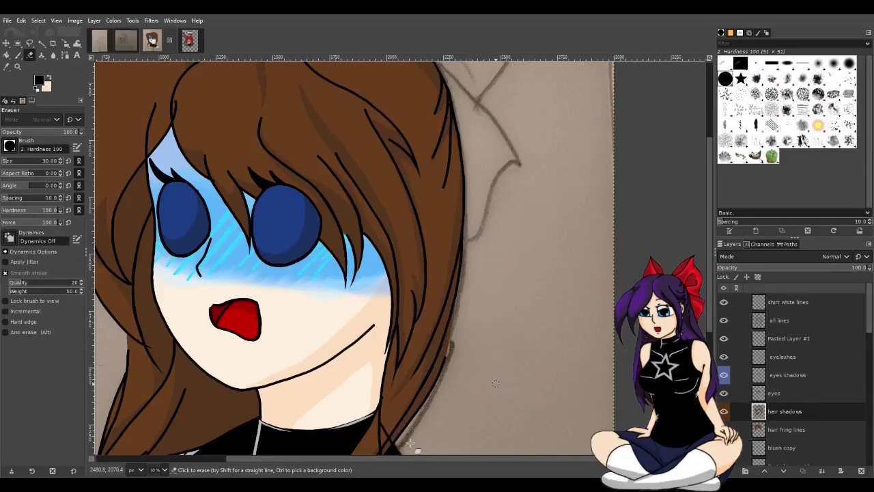
# - Paint a shadow below the short strand lines at the back of the hair with the size 37 paintbrush
pyautogui.press('u')
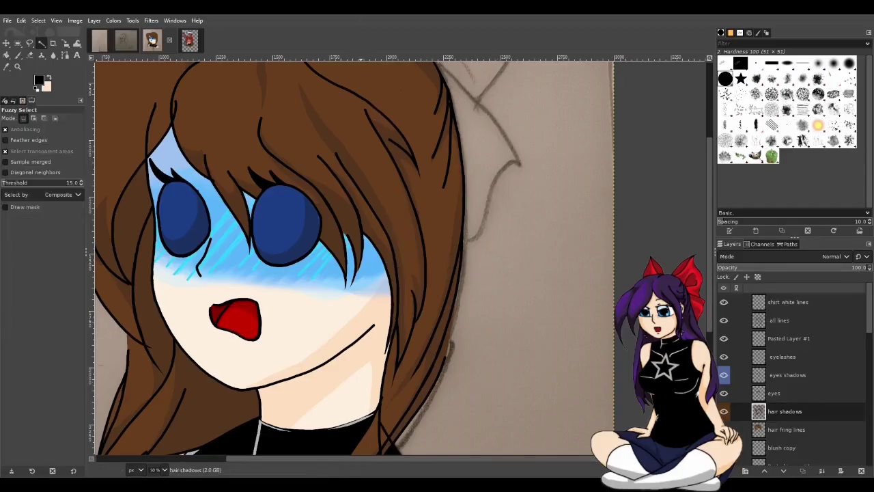
pyautogui.press('-')
pyautogui.press('-')
pyautogui.press('-')
pyautogui.press('-')
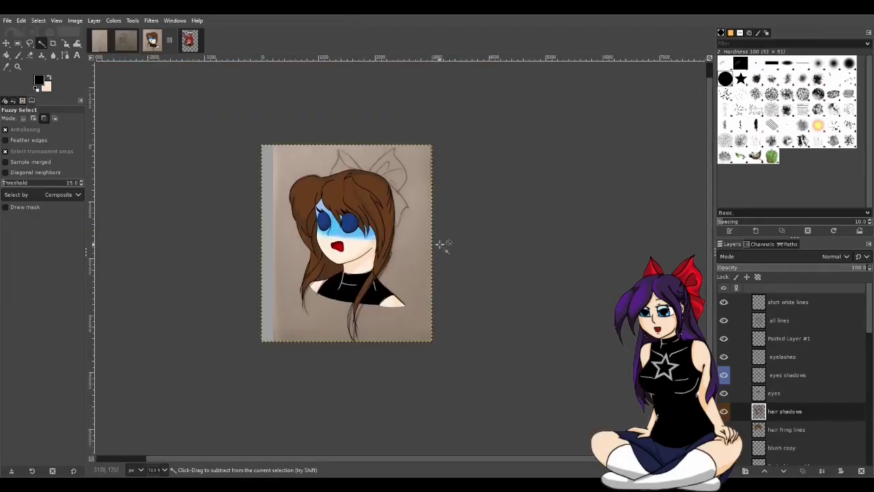
pyautogui.press('+')
pyautogui.press('+')
pyautogui.press('+')
pyautogui.press('+')
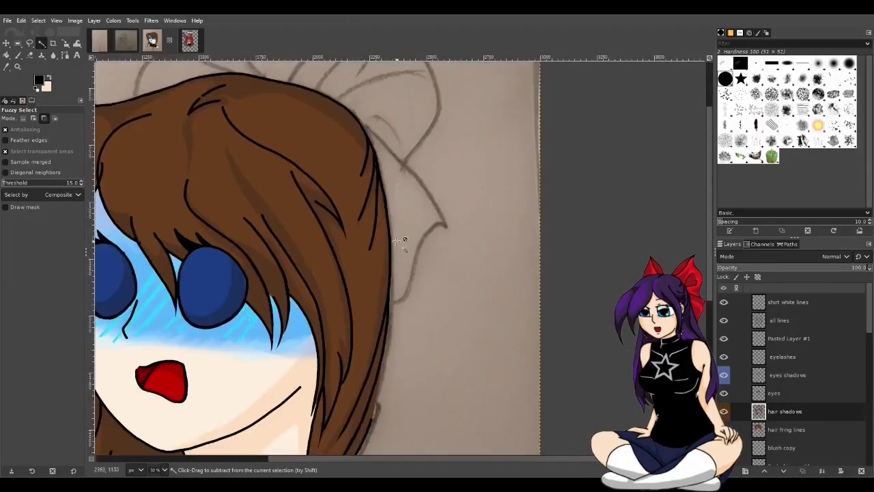
pyautogui.press('p')
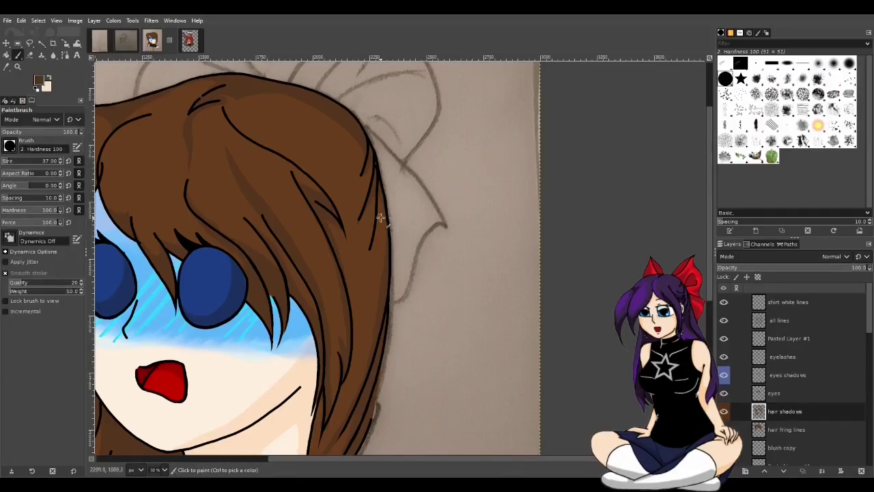
pyautogui.moveTo(378, 251); pyautogui.dragTo(370, 291)
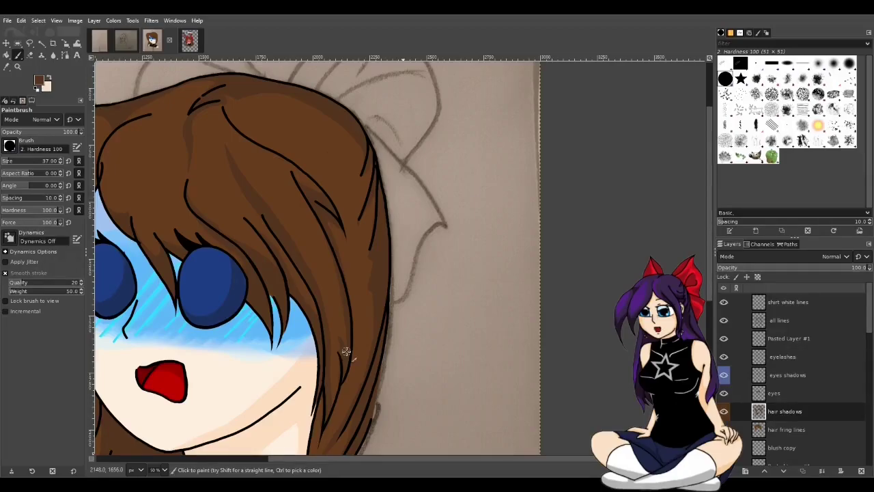
# - Refine the back strand shadow with a size 10 paintbrush and erasers of size 30 and 12
pyautogui.hotkey('shift', 'e')
pyautogui.press('d')
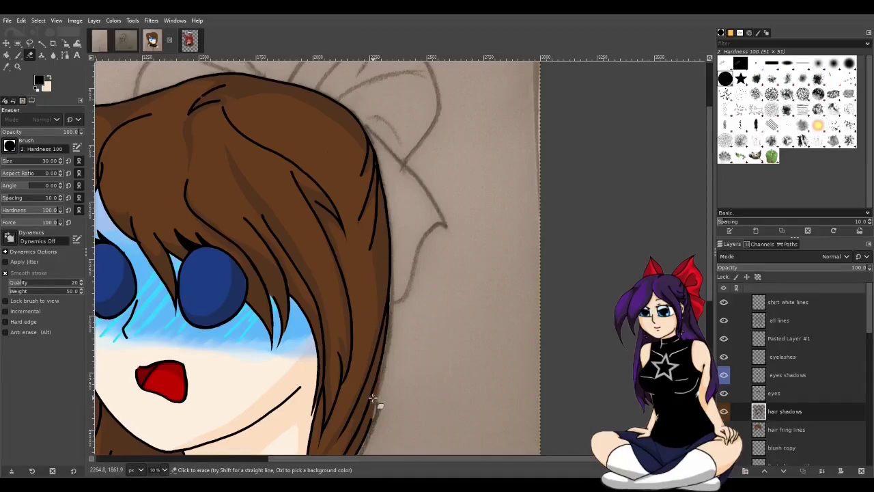
pyautogui.press('p')
pyautogui.click(8, 161)
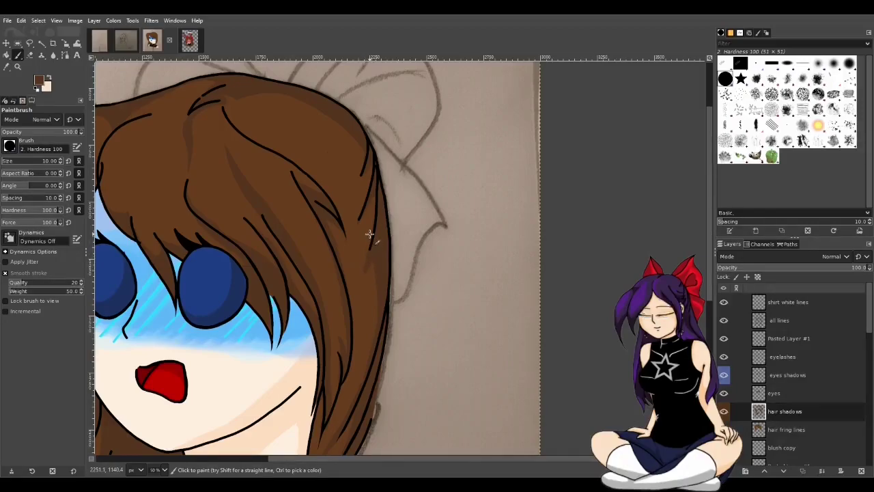
pyautogui.hotkey('shift', 'e')
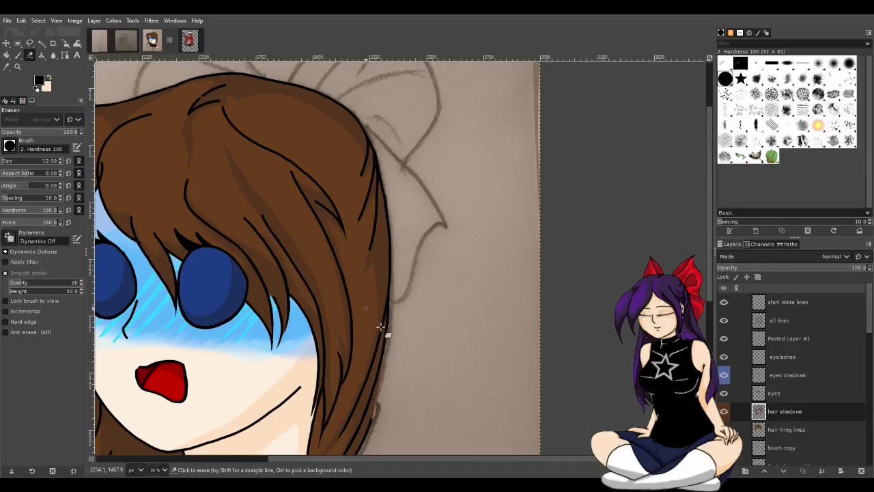
# - Paint a wide shadow band along the crown and down the back edge with the sampled dark brown and a size 74 paintbrush
pyautogui.press('p')
pyautogui.keyDown('ctrl'); pyautogui.click(380, 326); pyautogui.keyUp('ctrl')
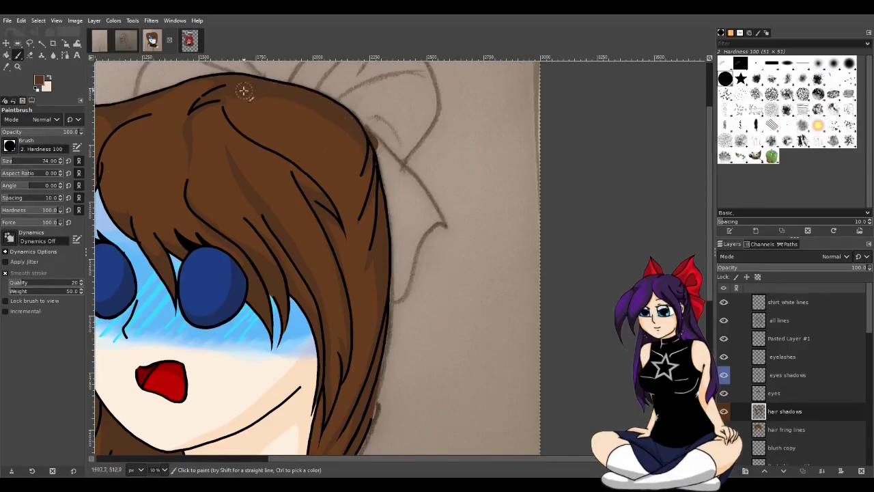
pyautogui.moveTo(273, 97)
pyautogui.mouseDown()
pyautogui.moveTo(331, 127)
pyautogui.moveTo(364, 156)
pyautogui.moveTo(383, 209)
pyautogui.moveTo(392, 338)
pyautogui.mouseUp()
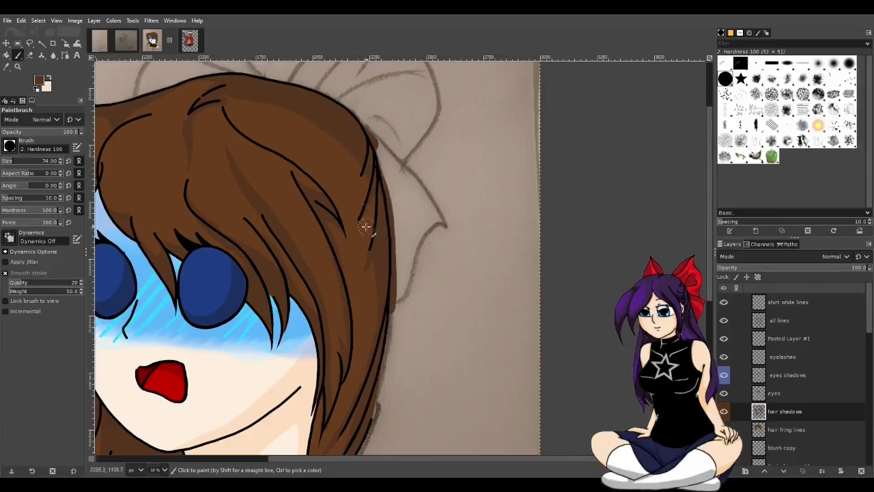
pyautogui.press('u')
pyautogui.scroll(-4, 392, 242)
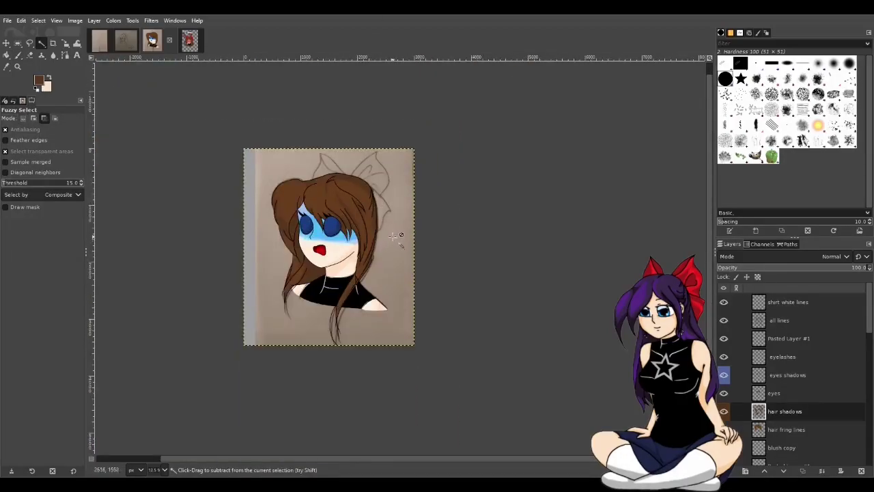
pyautogui.press('ctrl')
pyautogui.scroll(4, 387, 234)
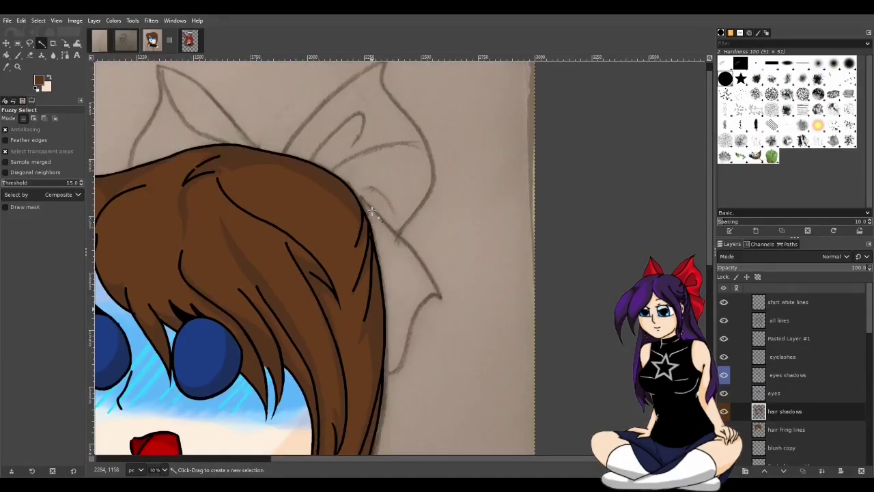
# - Extend the crown shadow towards the parting with a size 16 paintbrush, and smooth its lower edge with a size 24 eraser
pyautogui.hotkey('shift', 'e')
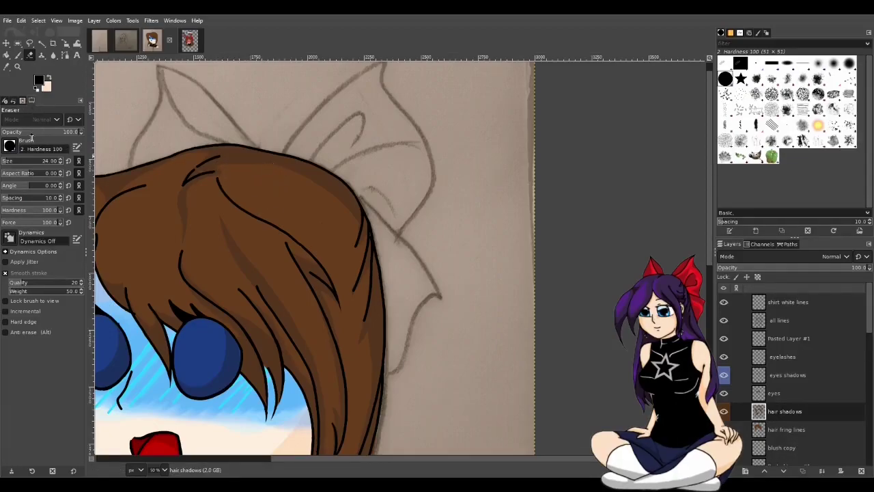
pyautogui.press('p')
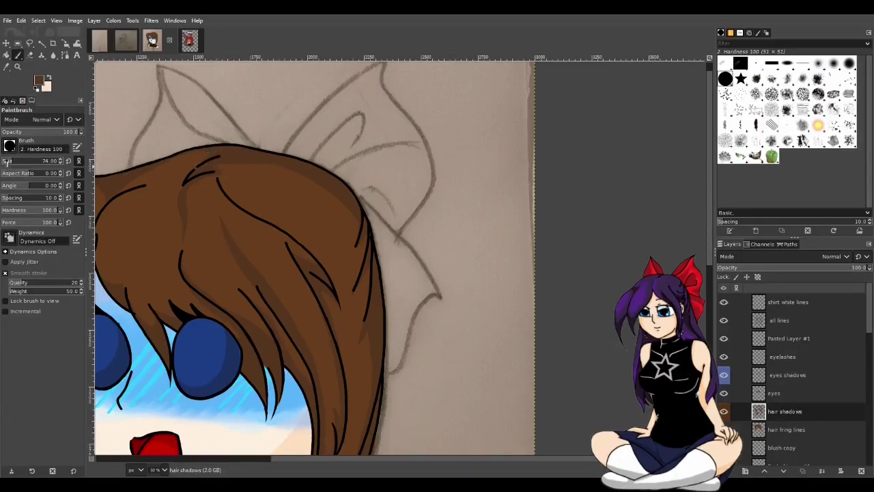
pyautogui.scroll(-8, 6, 160)
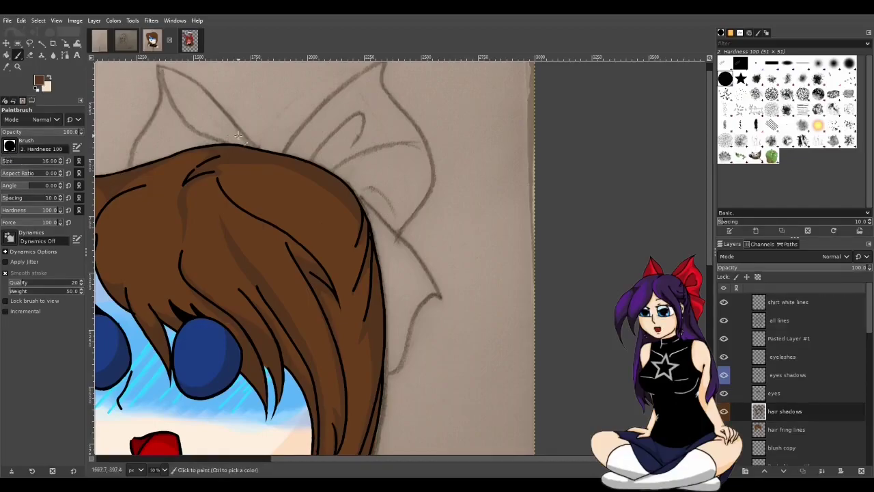
pyautogui.click(213, 162)
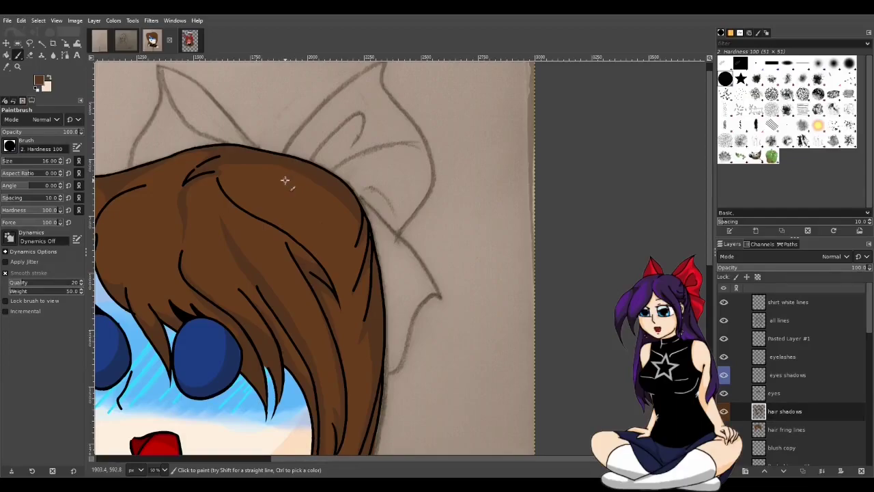
pyautogui.hotkey('shift', 'e')
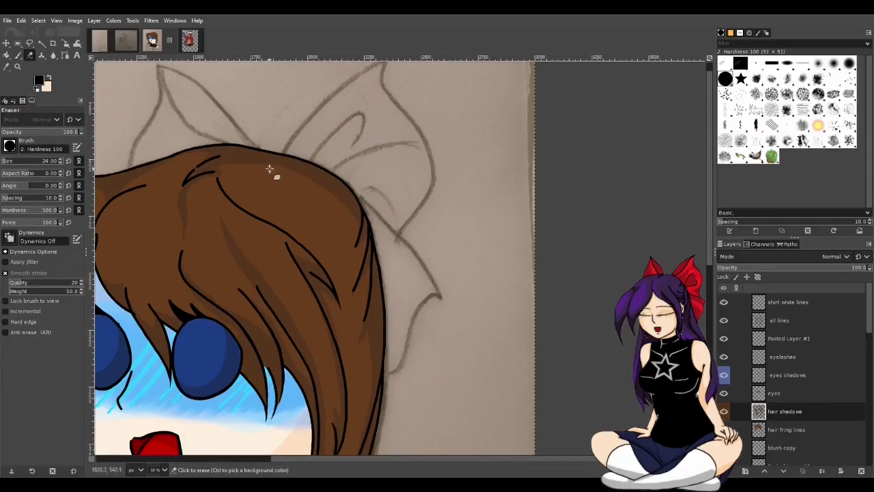
pyautogui.click(239, 168)
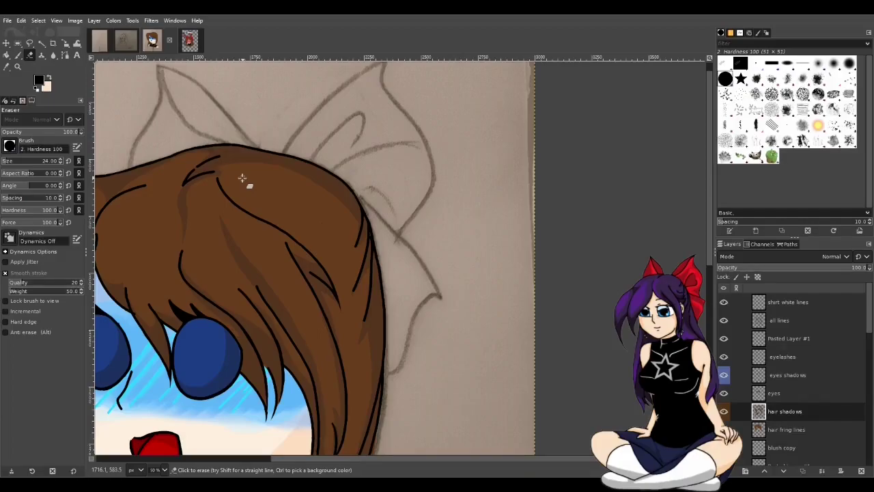
# - Paint a shadow patch down from the back of the crown to the strand lines with a size 41 paintbrush
pyautogui.press('u')
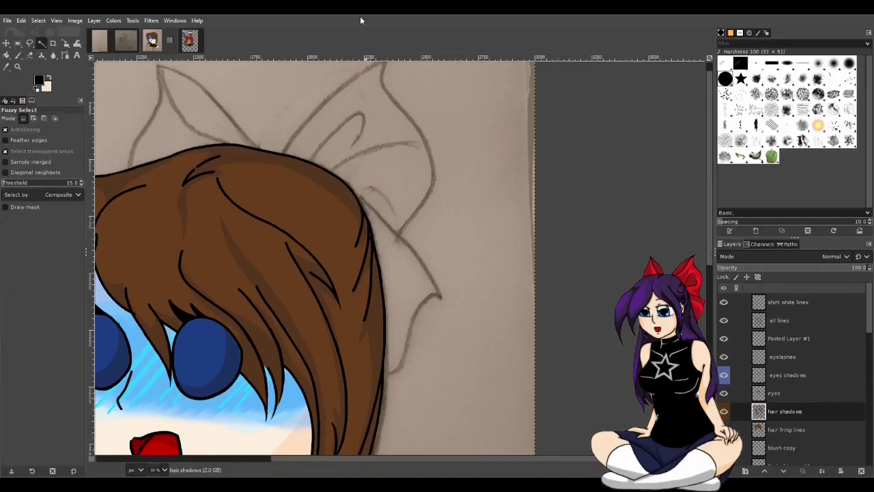
pyautogui.scroll(-2, 365, 198)
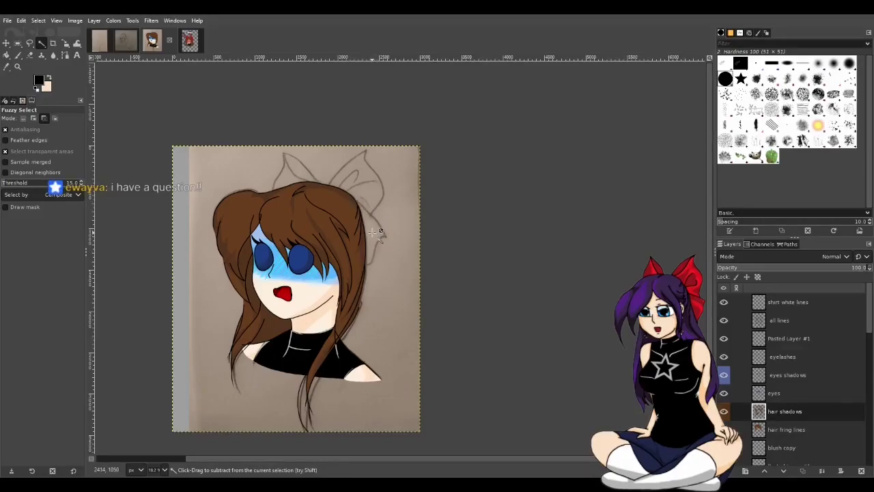
pyautogui.scroll(3, 380, 232)
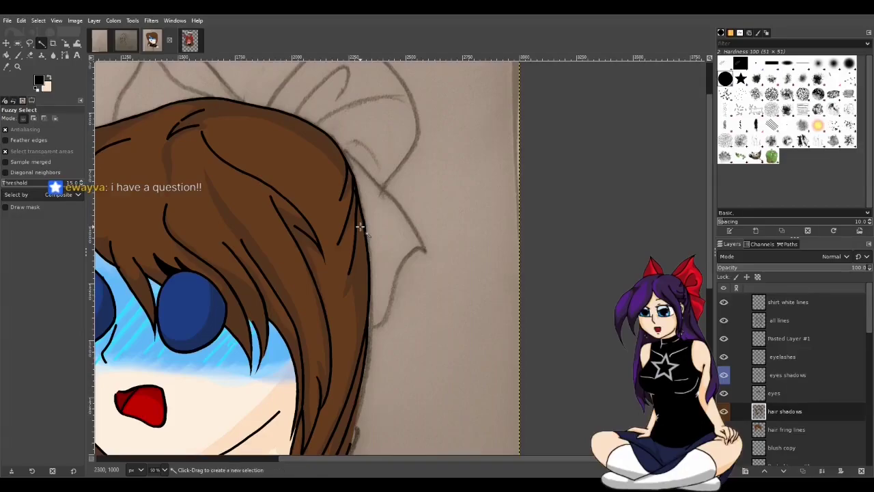
pyautogui.press('p')
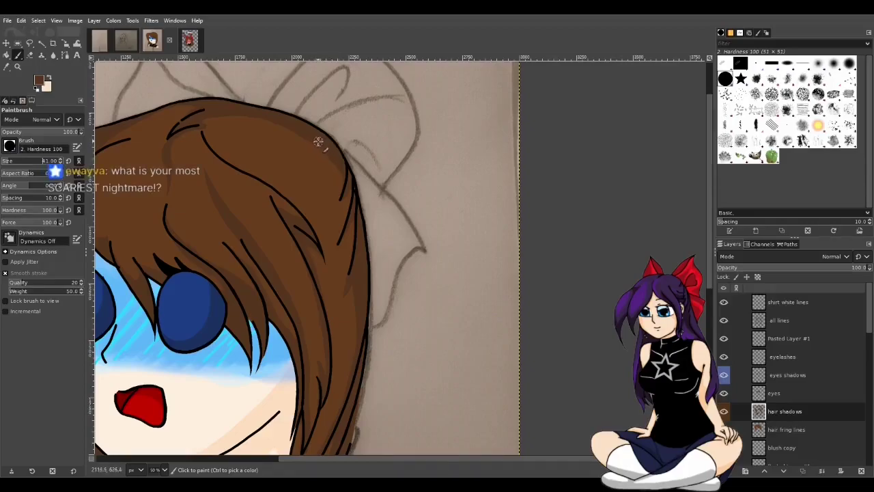
pyautogui.moveTo(321, 145)
pyautogui.mouseDown()
pyautogui.moveTo(321, 200)
pyautogui.moveTo(321, 174)
pyautogui.mouseUp()
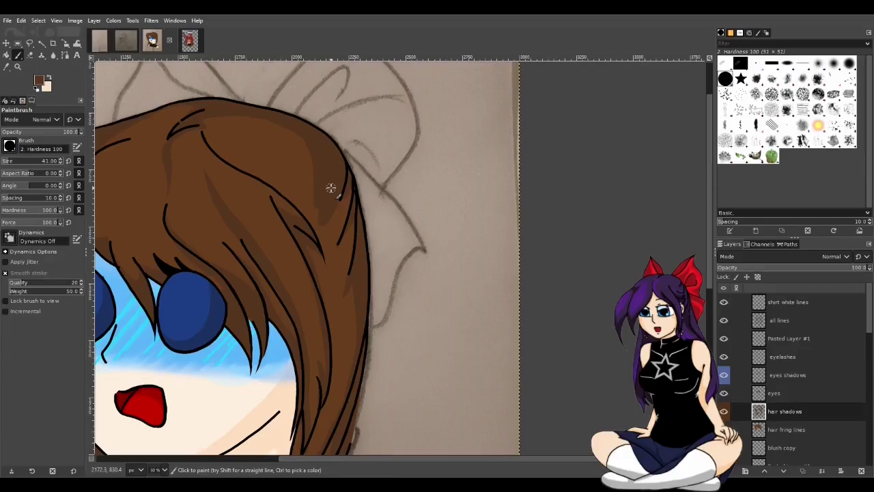
# - Shape the edges and tip of the shadow patch at the back of the crown with the size 24 eraser
pyautogui.hotkey('shift', 'e')
pyautogui.press('d')
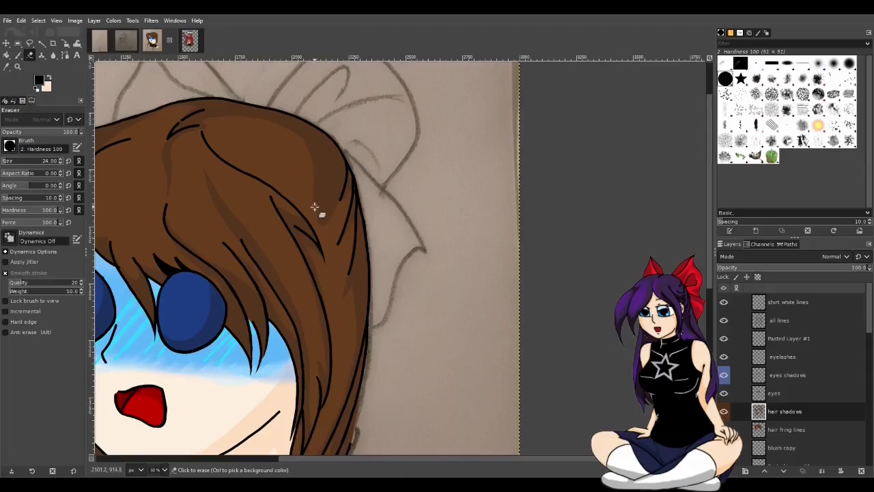
pyautogui.click(307, 165)
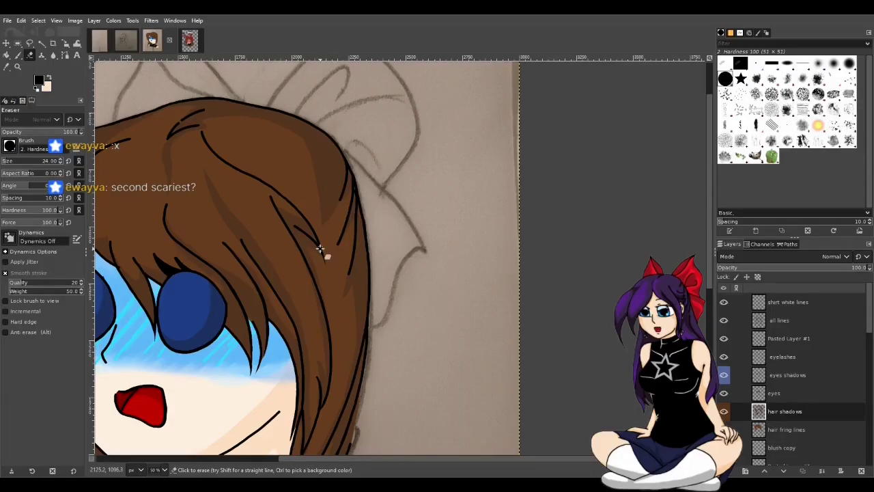
# - Touch up the shadow beside the strand lines at the back of the crown with the size 41 paintbrush
pyautogui.press('p')
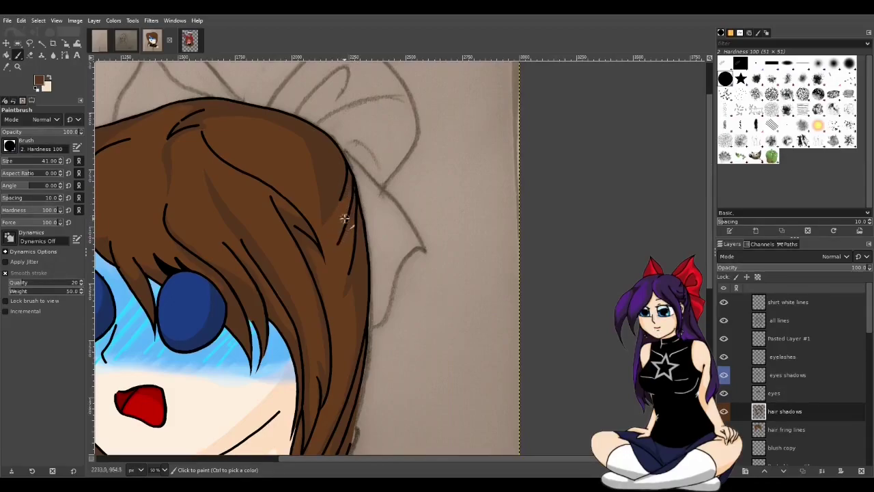
pyautogui.moveTo(344, 182)
pyautogui.mouseDown()
pyautogui.moveTo(341, 197)
pyautogui.moveTo(343, 187)
pyautogui.mouseUp()
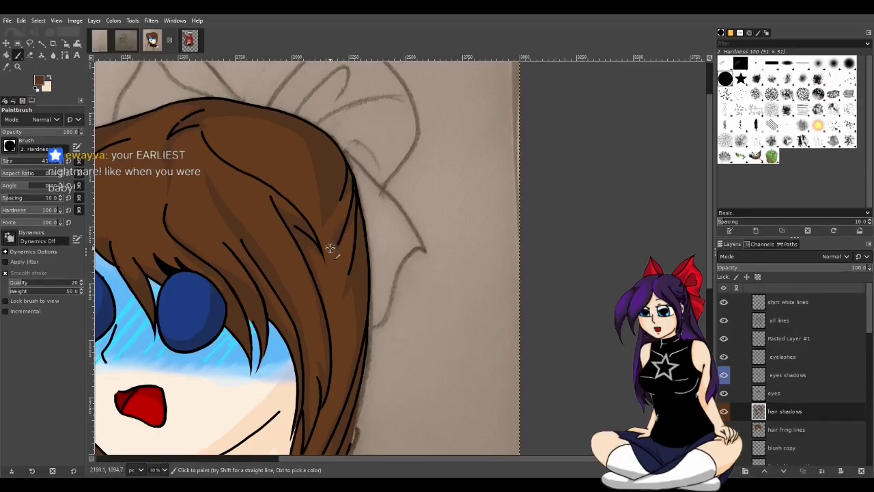
pyautogui.hotkey('shift', 'e')
pyautogui.press('d')
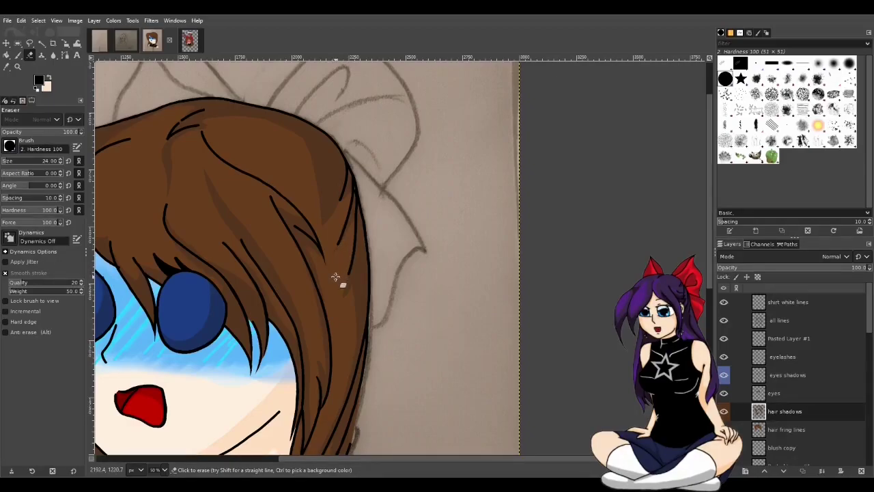
pyautogui.press('u')
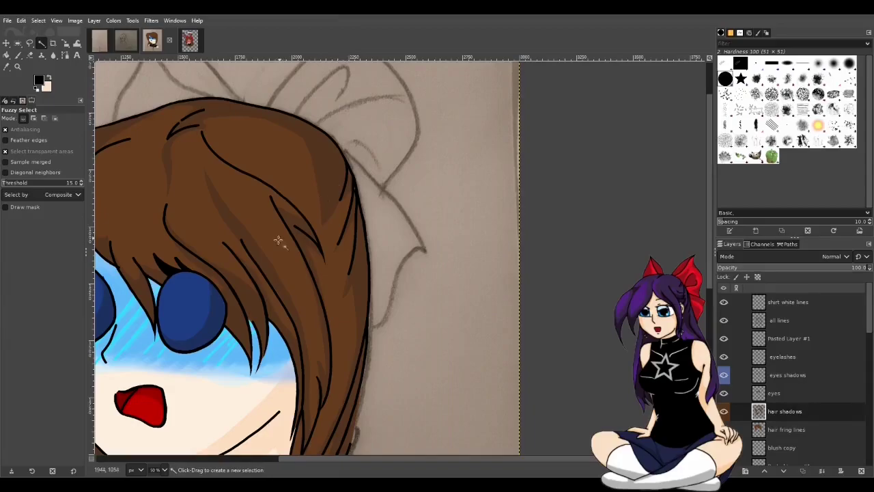
# - Trim the lower edge of the crown shadow from the parting to the back of the head with a resized eraser
pyautogui.scroll(-1, 290, 234)
pyautogui.scroll(-1, 296, 232)
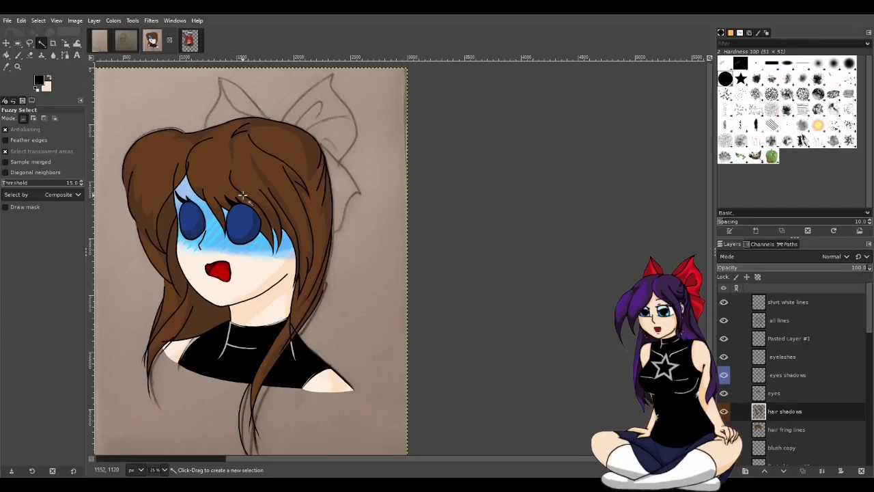
pyautogui.press('p')
pyautogui.keyDown('ctrl'); pyautogui.click(242, 196); pyautogui.keyUp('ctrl')
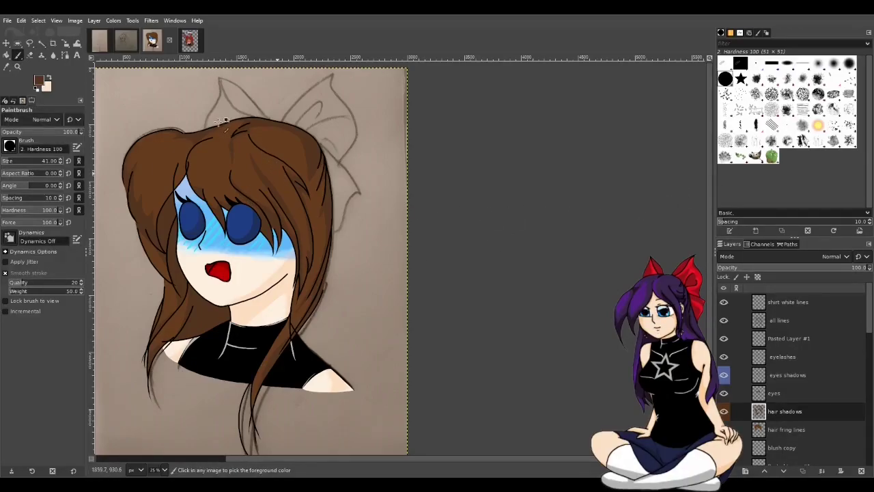
pyautogui.press('u')
pyautogui.scroll(3, 290, 142)
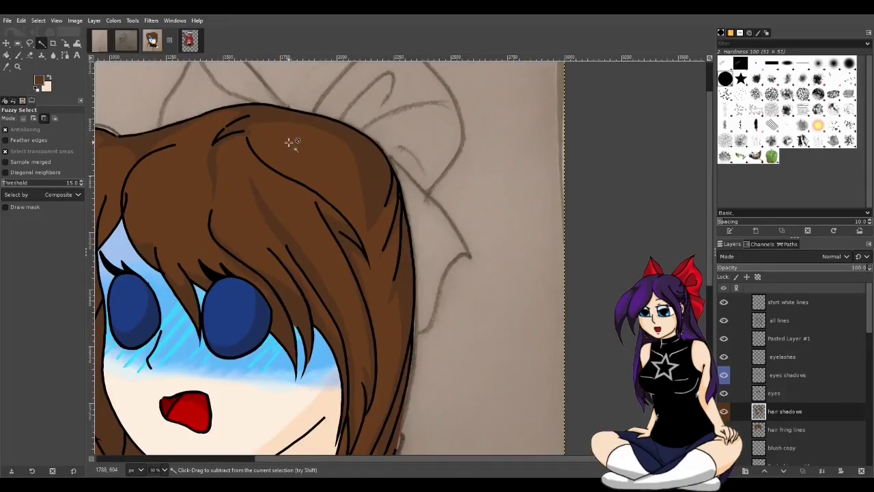
pyautogui.press('d')
pyautogui.hotkey('shift', 'e')
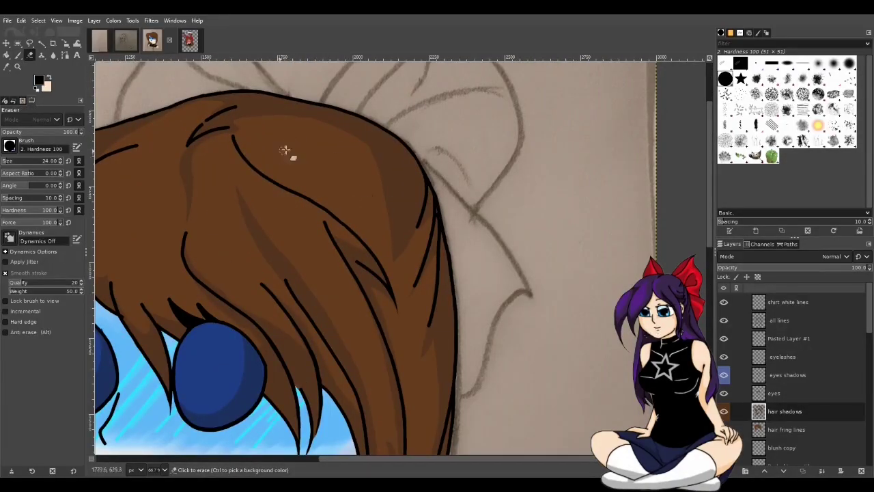
pyautogui.press('u')
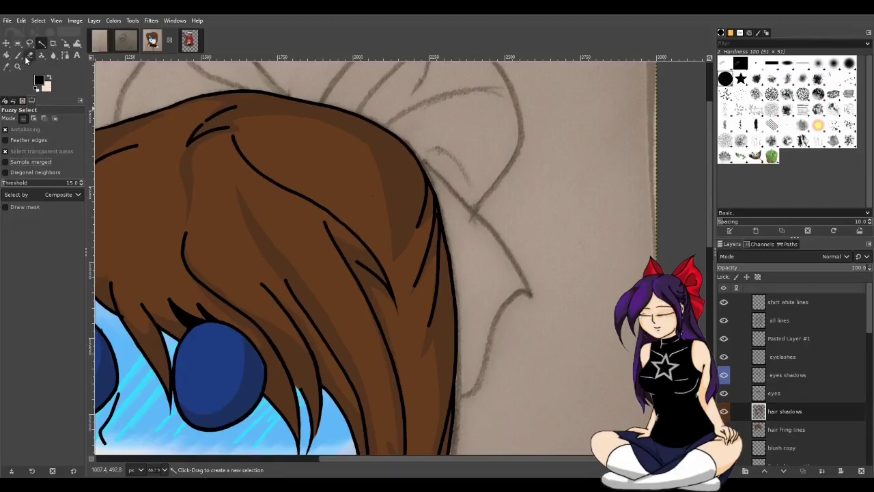
pyautogui.click(28, 55)
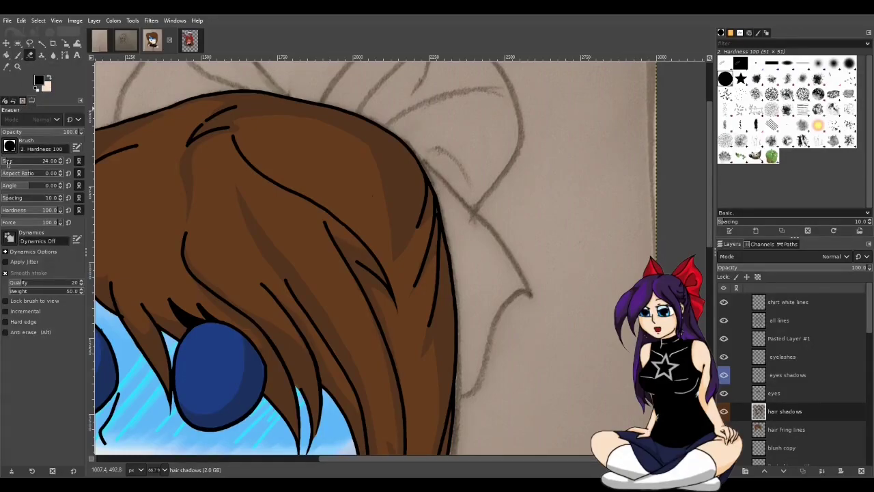
pyautogui.click(15, 163)
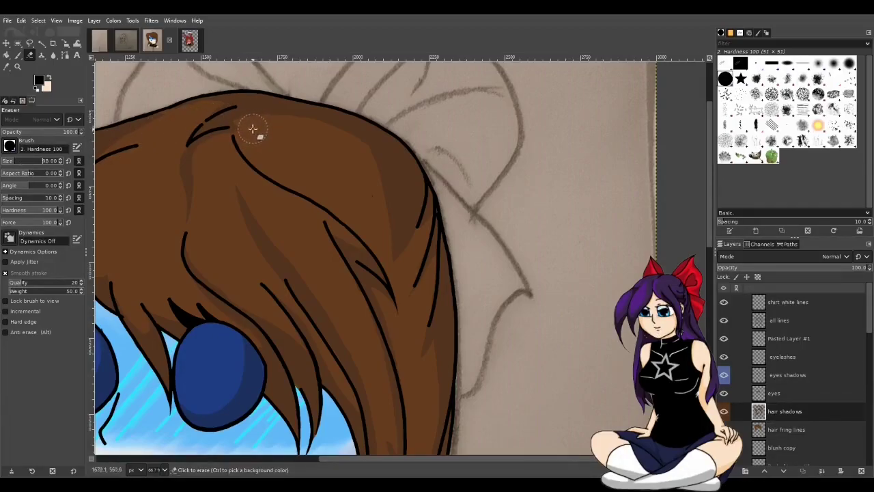
pyautogui.moveTo(250, 131)
pyautogui.mouseDown()
pyautogui.moveTo(298, 127)
pyautogui.moveTo(344, 145)
pyautogui.moveTo(365, 168)
pyautogui.moveTo(367, 217)
pyautogui.mouseUp()
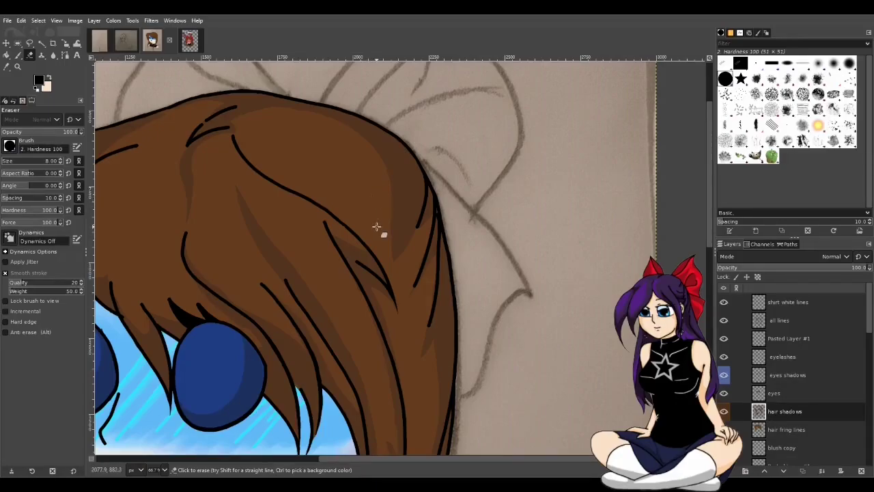
# - Check the shaded hair against the whole drawing and save the image
pyautogui.scroll(-2, 375, 204)
pyautogui.scroll(-2, 325, 118)
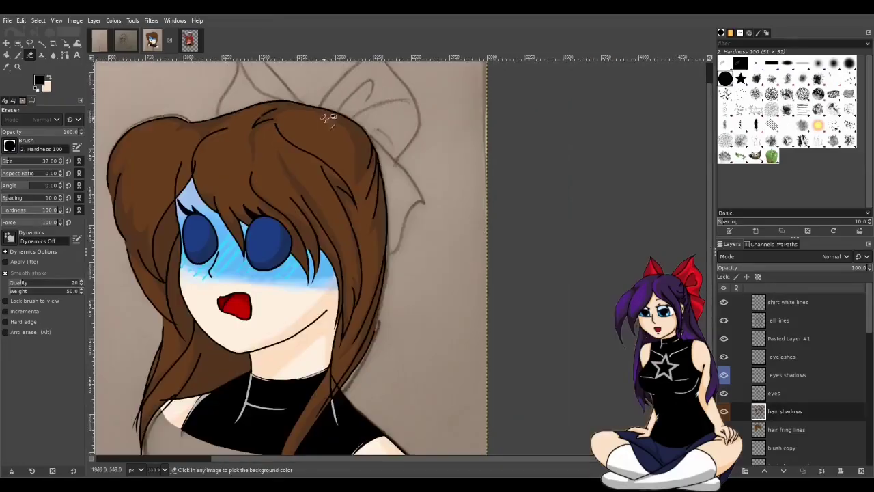
pyautogui.scroll(-2, 403, 209)
pyautogui.scroll(-1, 399, 209)
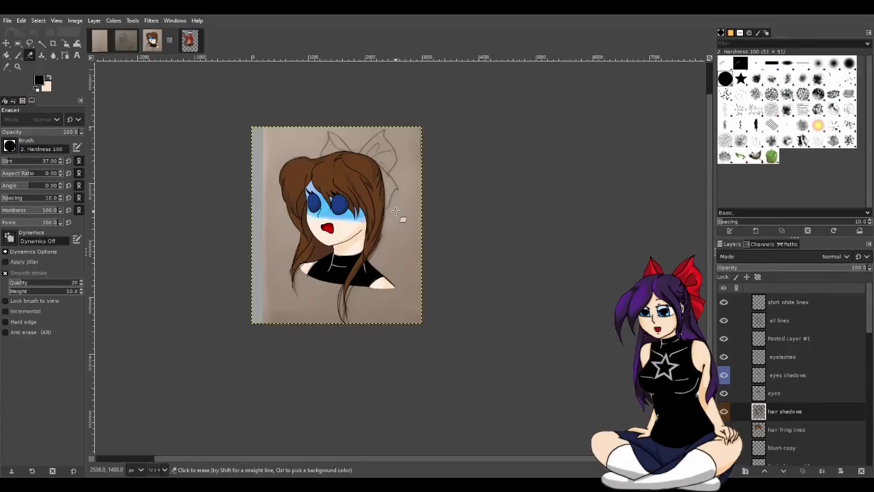
pyautogui.scroll(2, 410, 204)
pyautogui.scroll(1, 364, 183)
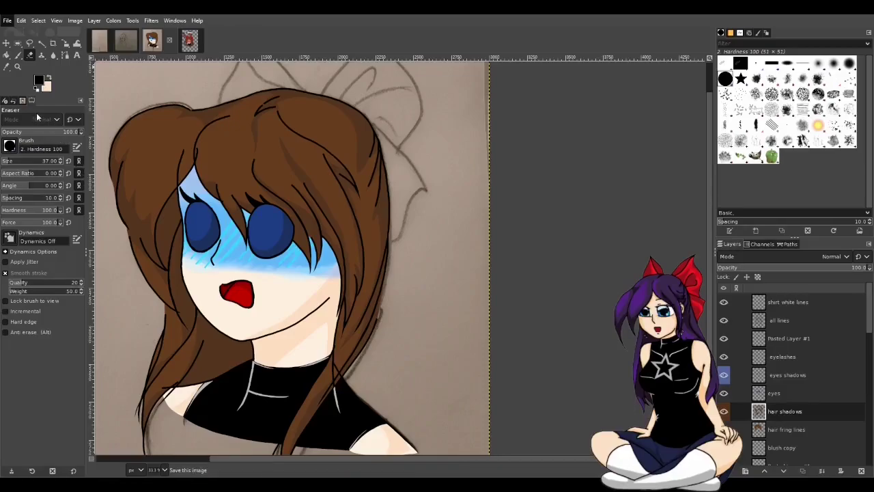
pyautogui.hotkey('ctrl', 's')
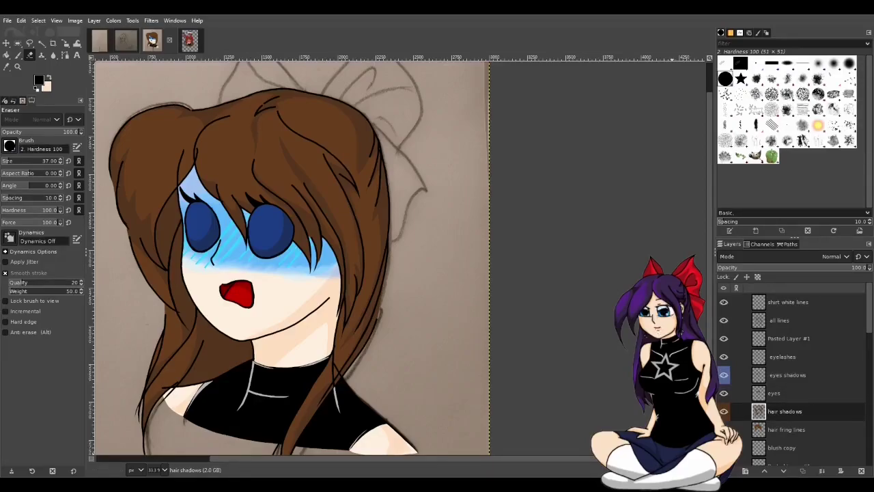
# - Make the "all lines" layer active and bring the sketched hair bow into view
pyautogui.click(792, 320)
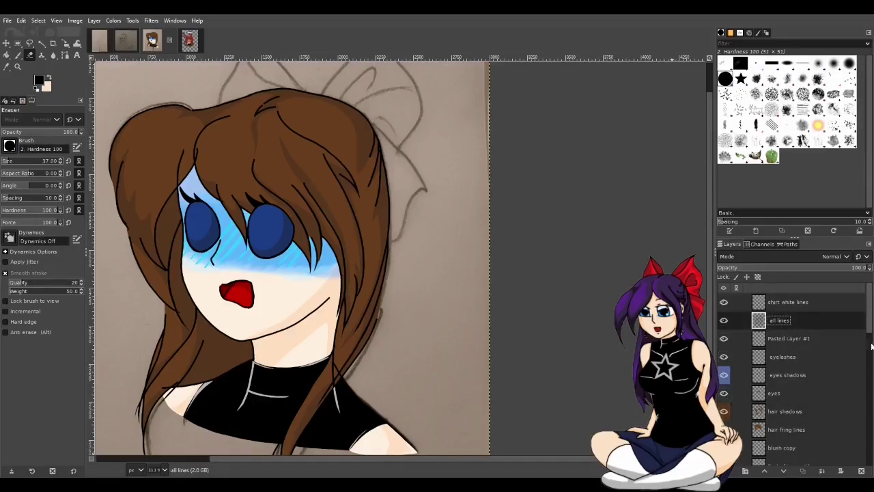
pyautogui.scroll(1, 426, 180)
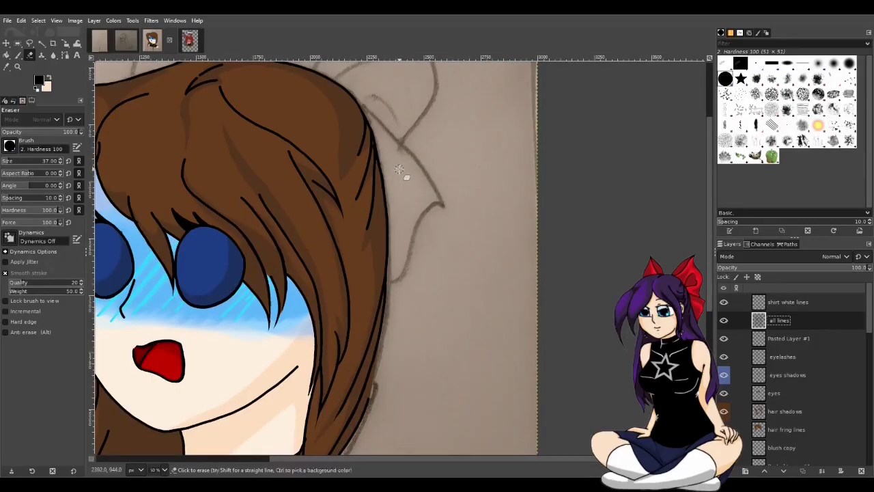
pyautogui.scroll(1, 403, 174)
pyautogui.scroll(5, 410, 183)
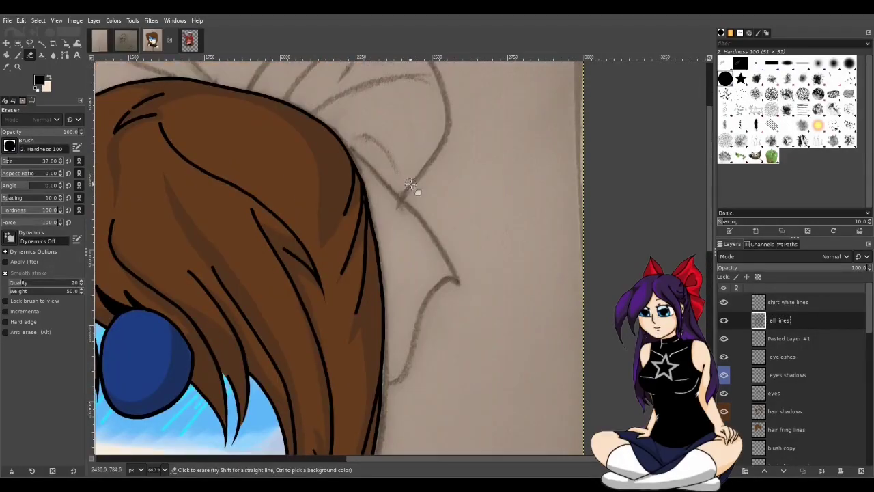
pyautogui.scroll(-3, 413, 188)
pyautogui.scroll(6, 415, 189)
pyautogui.scroll(-1, 416, 195)
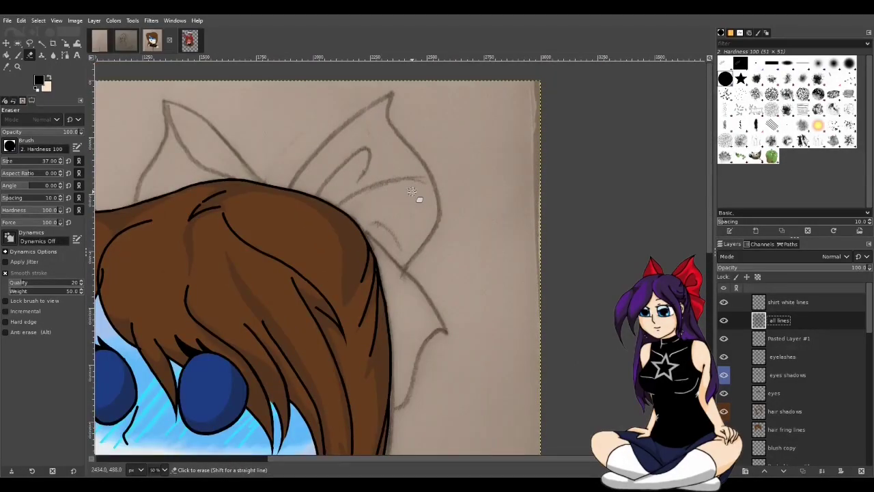
pyautogui.scroll(-2, 442, 237)
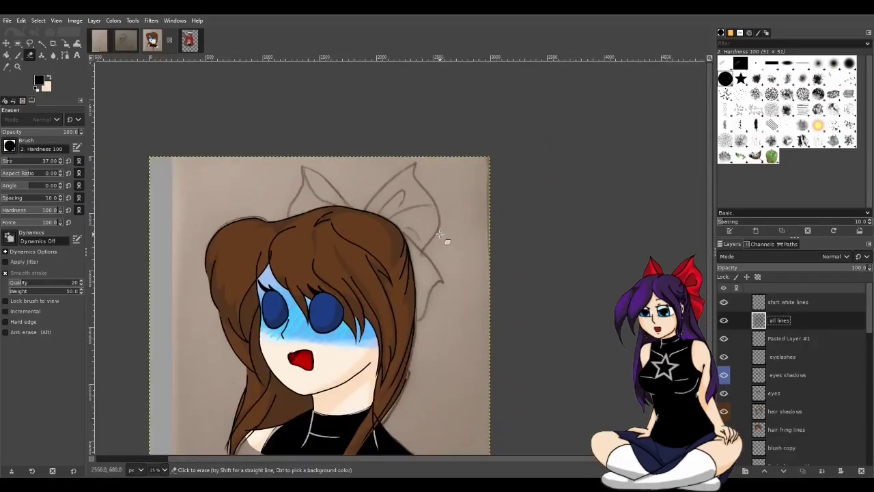
pyautogui.scroll(1, 447, 239)
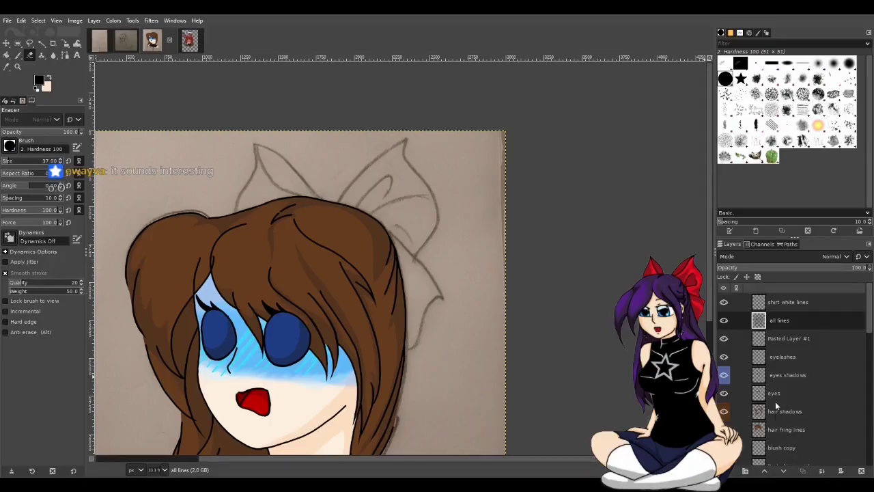
pyautogui.click(785, 465)
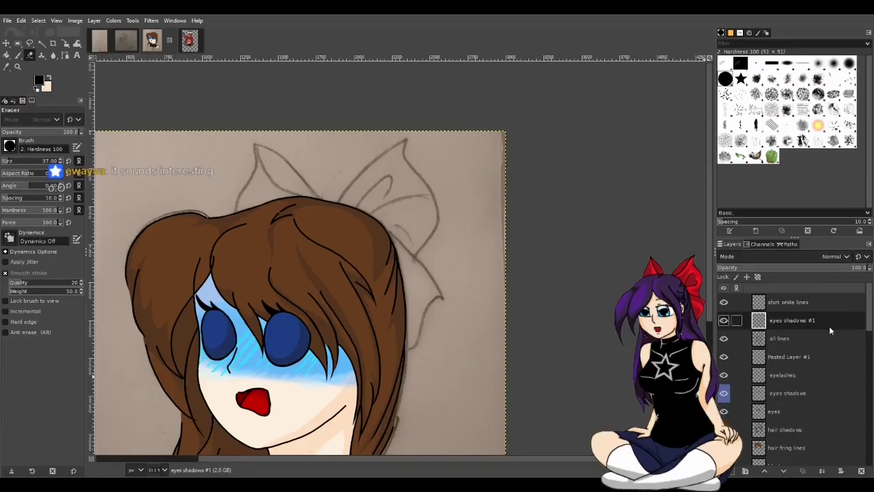
pyautogui.doubleClick(792, 320)
pyautogui.hotkey('ctrl', 'z')
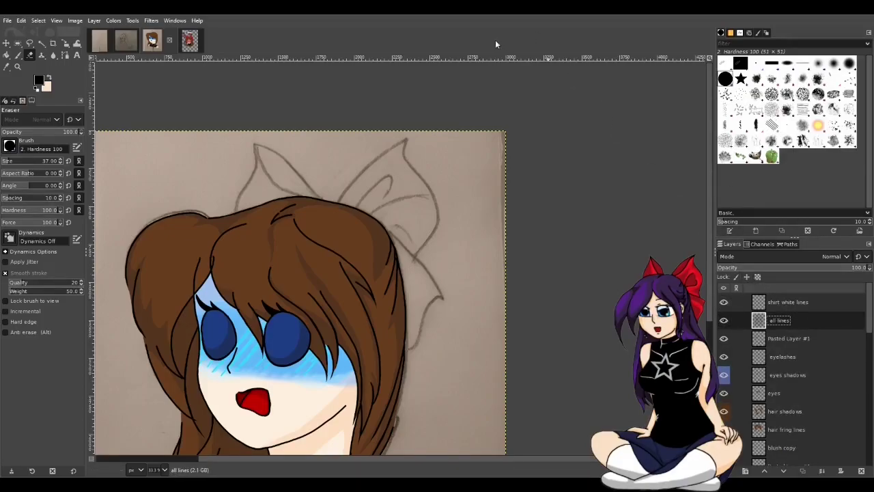
# - Set the paintbrush to size 10 for black line work on the hair bow
pyautogui.press('p')
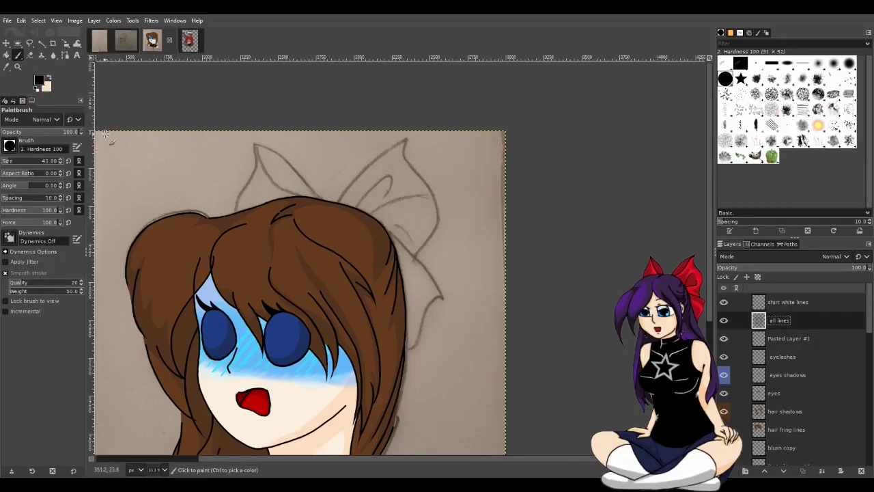
pyautogui.click(4, 162)
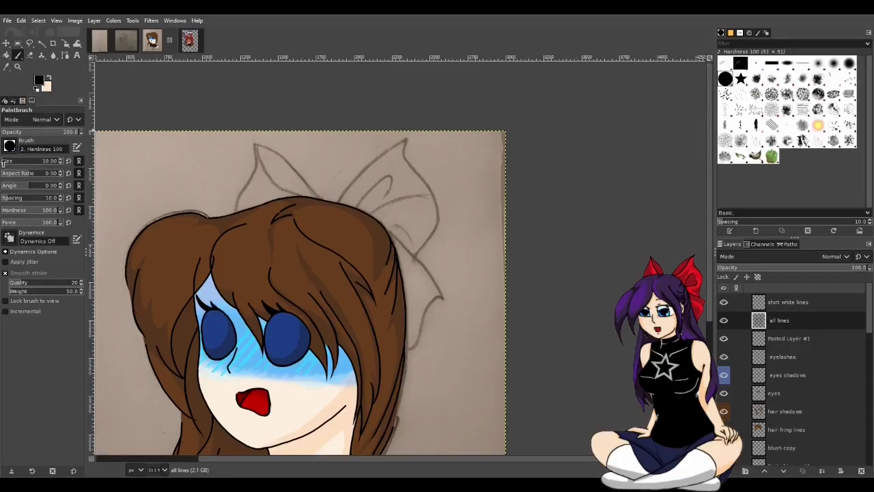
pyautogui.hotkey('shift', 'e')
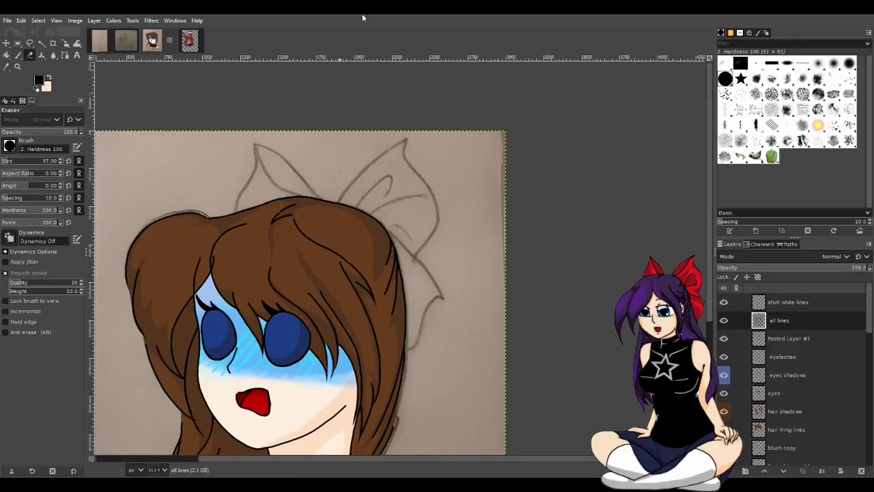
pyautogui.scroll(1, 402, 215)
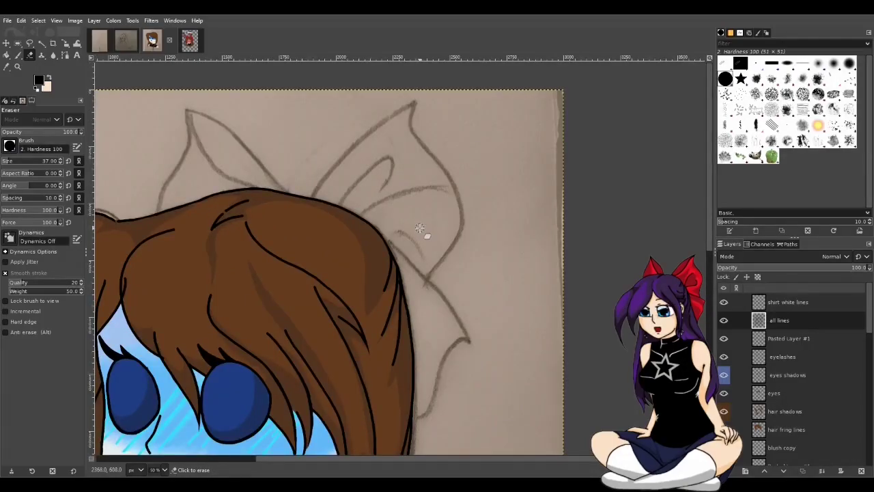
pyautogui.scroll(-3, 421, 230)
pyautogui.scroll(1, 432, 277)
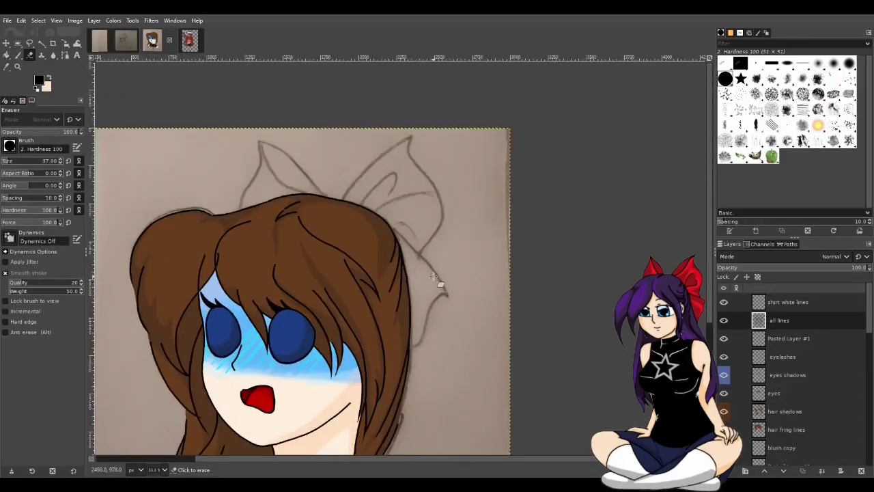
pyautogui.scroll(-1, 428, 275)
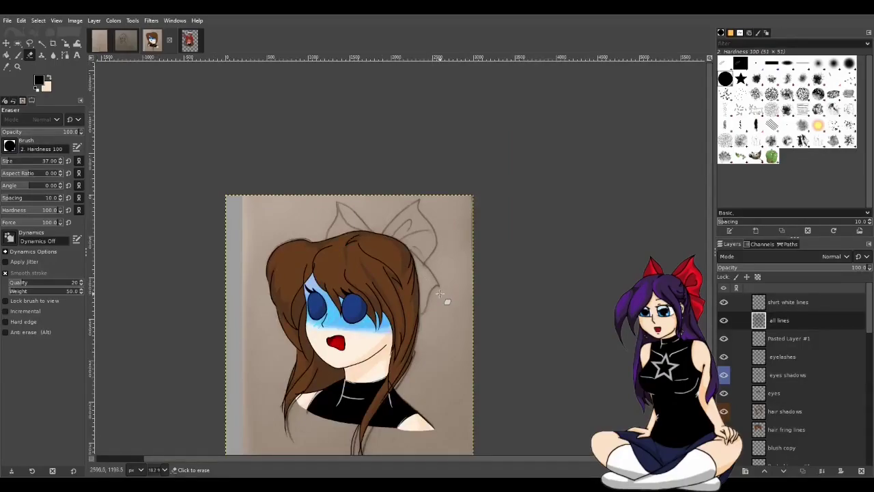
pyautogui.scroll(3, 435, 288)
pyautogui.scroll(1, 408, 283)
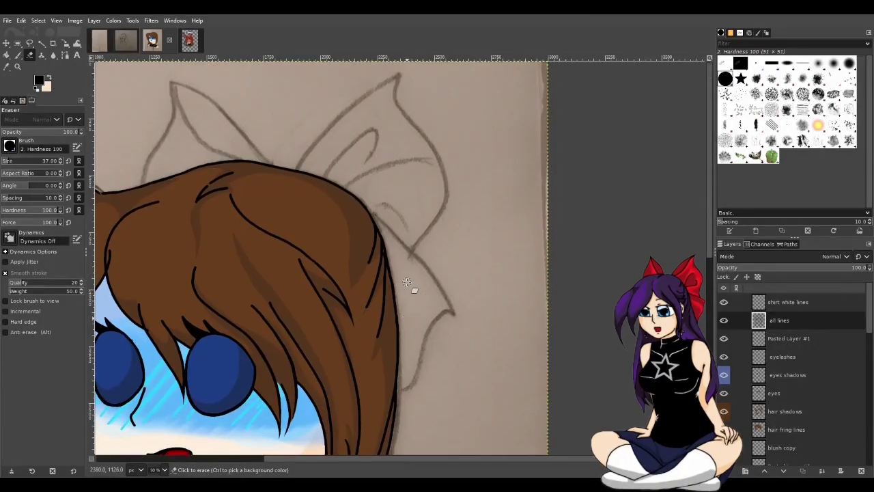
# - Trace the upper edge of the bow's right loop in black from the hairline to its pointed tip, redoing strokes that miss the sketch
pyautogui.press('p')
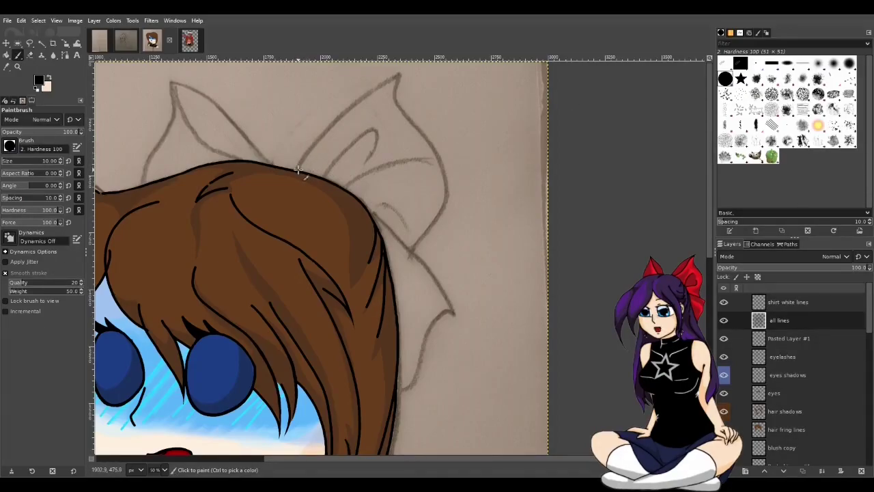
pyautogui.moveTo(299, 168); pyautogui.dragTo(401, 80)
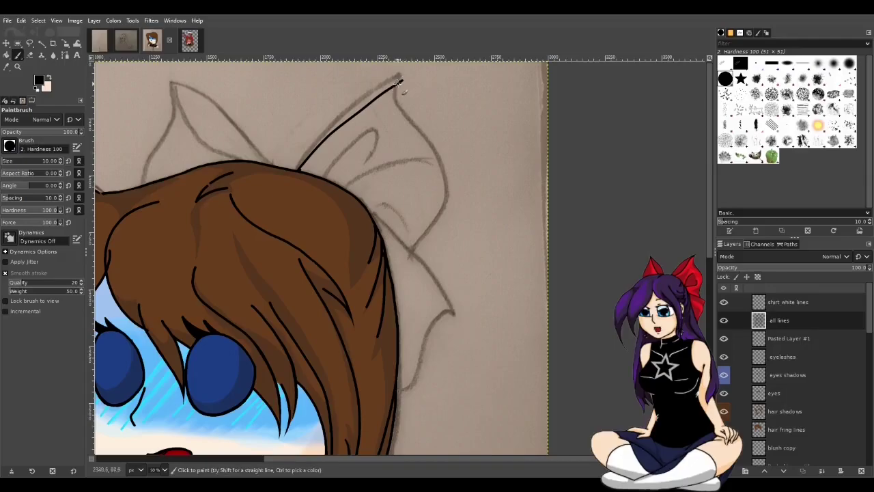
pyautogui.hotkey('ctrl', 'z')
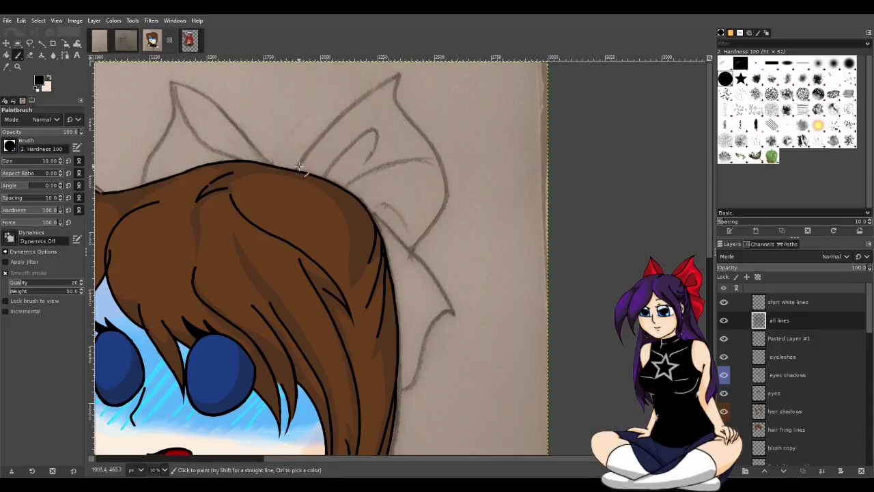
pyautogui.moveTo(297, 169)
pyautogui.mouseDown()
pyautogui.moveTo(400, 72)
pyautogui.moveTo(396, 102)
pyautogui.moveTo(435, 144)
pyautogui.moveTo(446, 172)
pyautogui.moveTo(444, 196)
pyautogui.moveTo(405, 250)
pyautogui.mouseUp()
pyautogui.hotkey('ctrl', 'z')
pyautogui.moveTo(297, 169)
pyautogui.mouseDown()
pyautogui.moveTo(329, 129)
pyautogui.moveTo(398, 73)
pyautogui.moveTo(401, 82)
pyautogui.mouseUp()
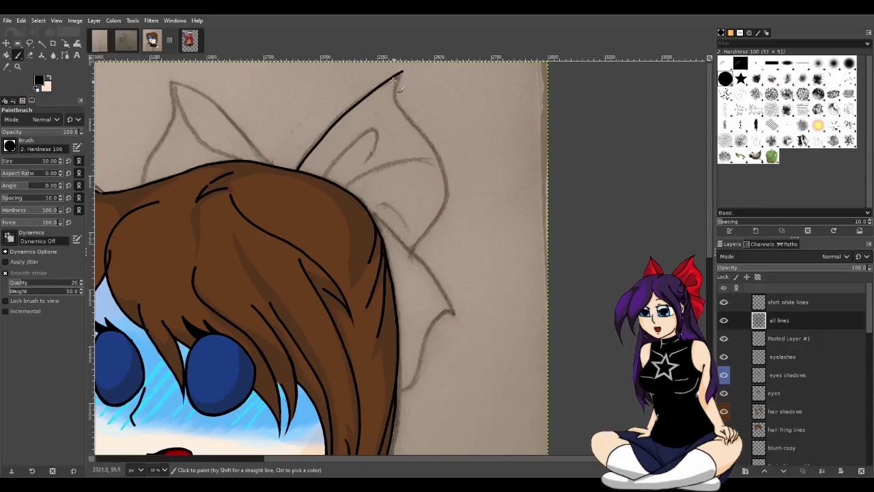
# - Ink the bow's right loop around its tip to its lower end, and the pointed tail below it back to the hair, redoing stray strokes
pyautogui.hotkey('ctrl', 'z')
pyautogui.moveTo(297, 169)
pyautogui.mouseDown()
pyautogui.moveTo(328, 131)
pyautogui.moveTo(403, 77)
pyautogui.moveTo(398, 94)
pyautogui.moveTo(442, 157)
pyautogui.moveTo(450, 198)
pyautogui.moveTo(415, 236)
pyautogui.moveTo(410, 264)
pyautogui.mouseUp()
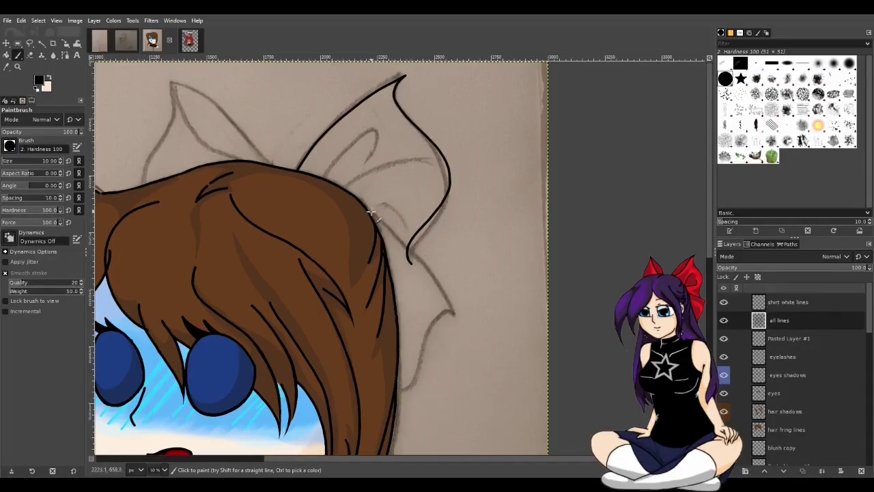
pyautogui.moveTo(366, 208)
pyautogui.mouseDown()
pyautogui.moveTo(420, 252)
pyautogui.moveTo(462, 318)
pyautogui.mouseUp()
pyautogui.hotkey('ctrl', 'z')
pyautogui.moveTo(367, 208); pyautogui.dragTo(445, 313)
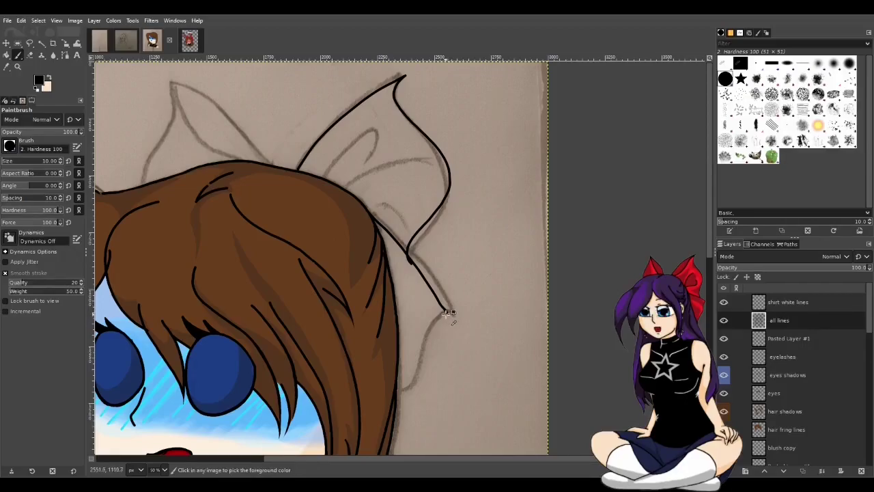
pyautogui.hotkey('ctrl', 'z')
pyautogui.moveTo(369, 214)
pyautogui.mouseDown()
pyautogui.moveTo(463, 317)
pyautogui.moveTo(433, 337)
pyautogui.moveTo(394, 392)
pyautogui.mouseUp()
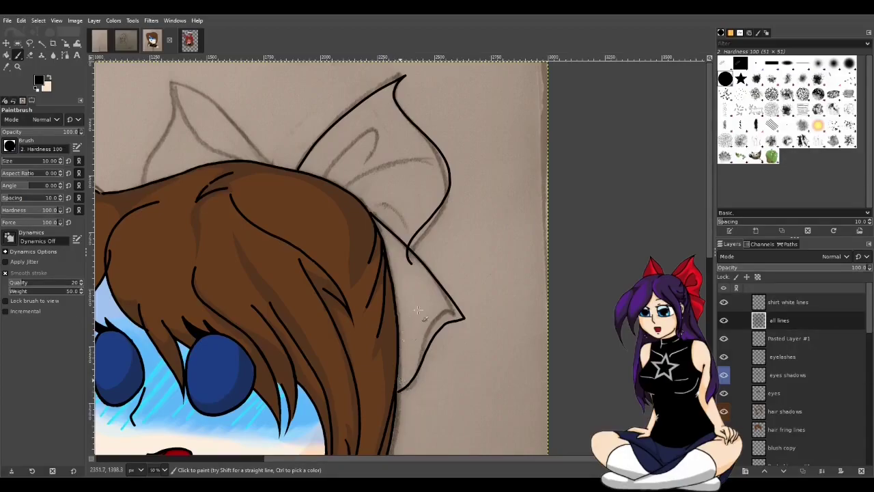
# - Draw a narrow pointed bow loop in black beside the right loop, with an inner fold line running down to the hair
pyautogui.hotkey('shift', 'e')
pyautogui.scroll(-2, 390, 276)
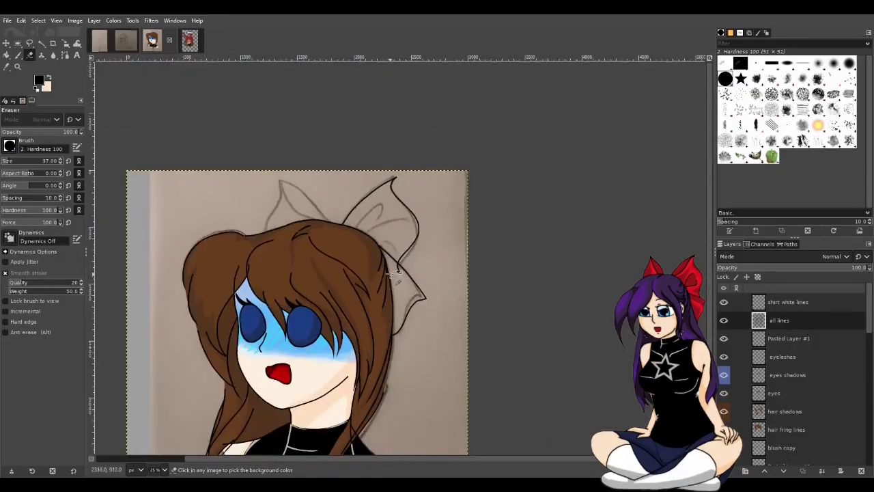
pyautogui.scroll(-2, 389, 275)
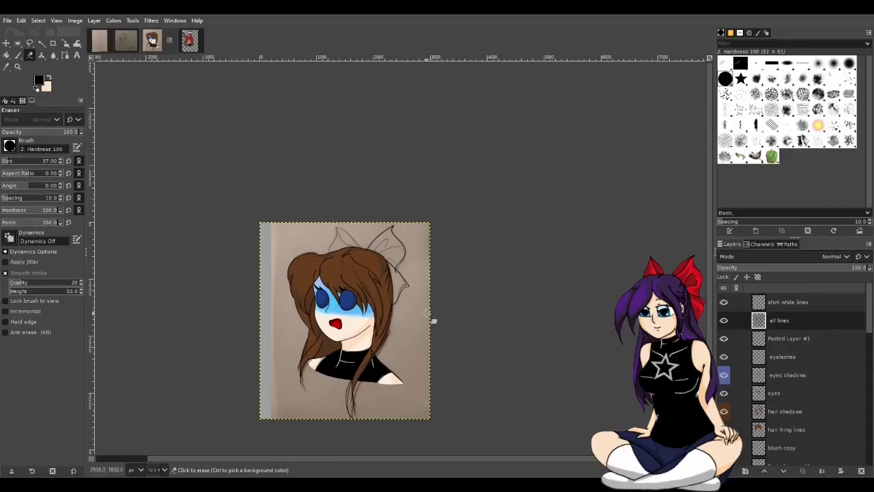
pyautogui.scroll(2, 426, 315)
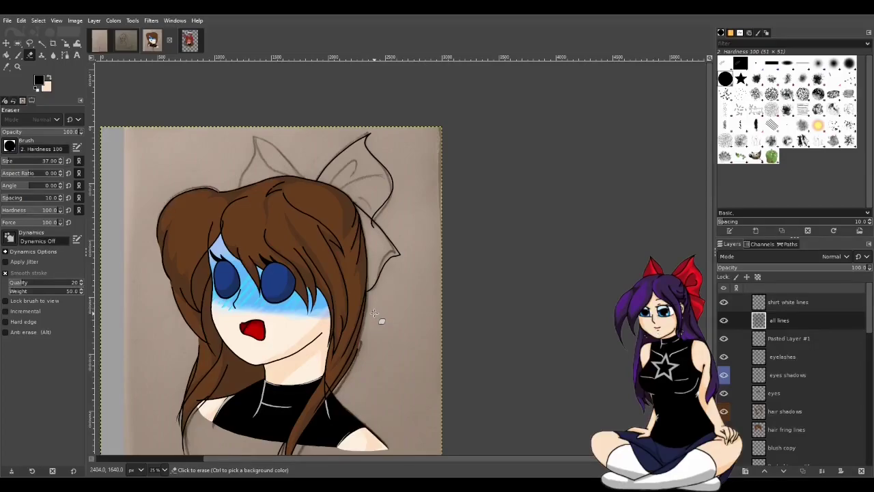
pyautogui.scroll(1, 355, 299)
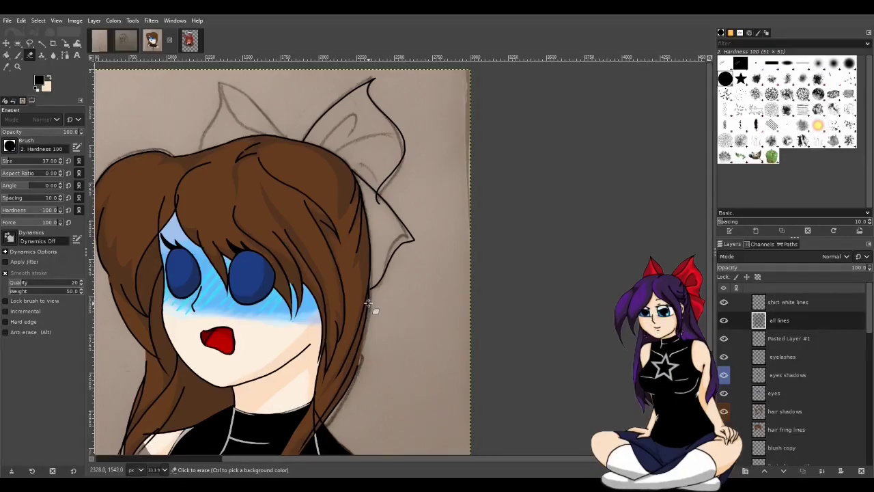
pyautogui.press('p')
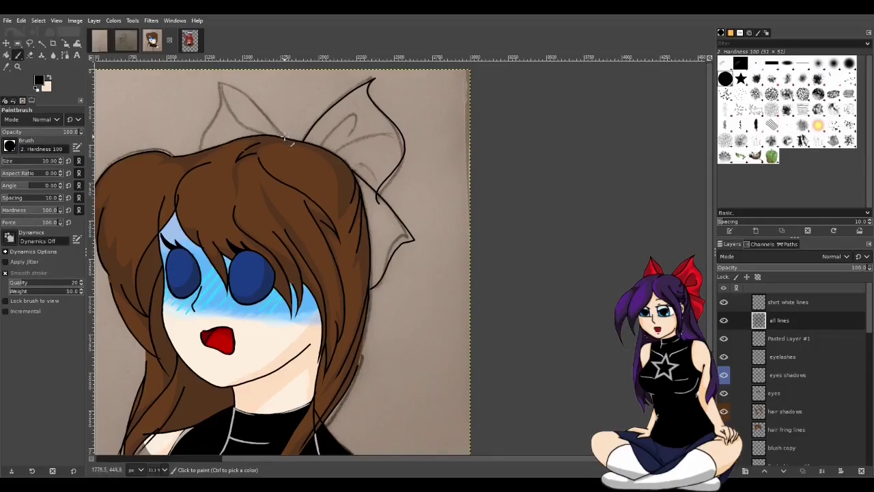
pyautogui.moveTo(285, 138)
pyautogui.mouseDown()
pyautogui.moveTo(317, 68)
pyautogui.moveTo(325, 113)
pyautogui.mouseUp()
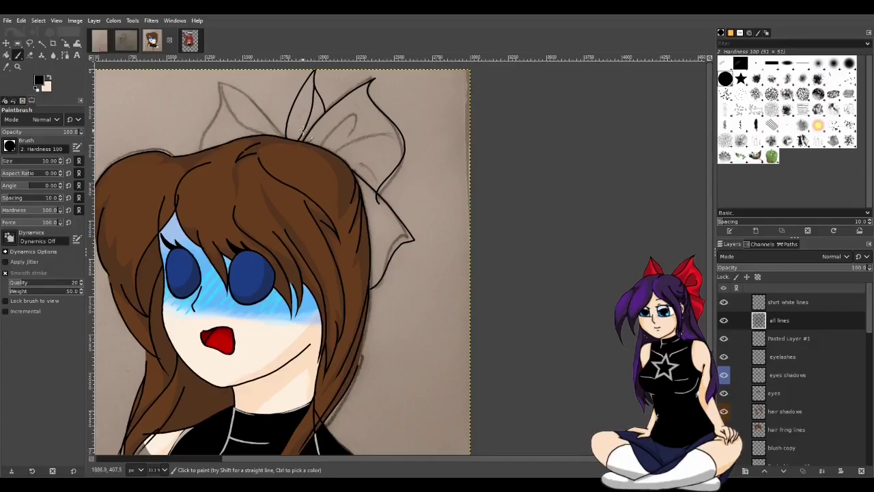
# - Close the gaps where the narrow loop's fold line and the tail's upper edge meet the hair outline
pyautogui.hotkey('shift', 'e')
pyautogui.keyDown('ctrl'); pyautogui.scroll(2, 256, 148); pyautogui.keyUp('ctrl')
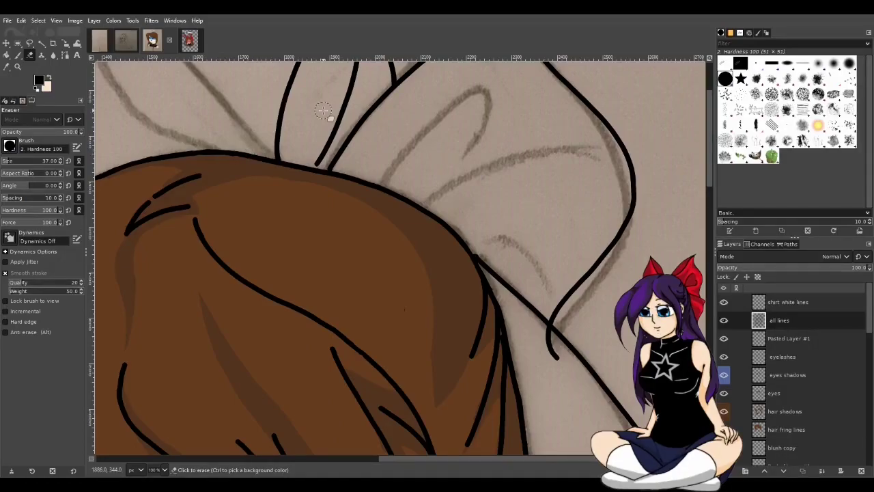
pyautogui.press('p')
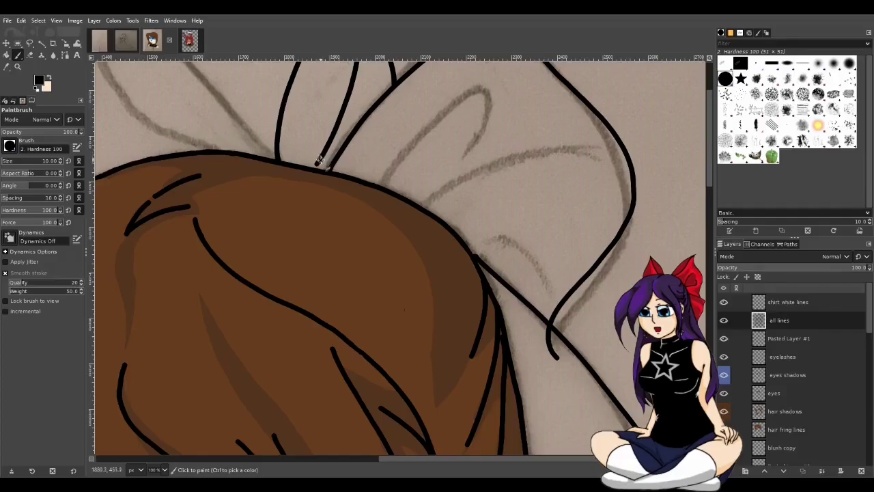
pyautogui.click(318, 161)
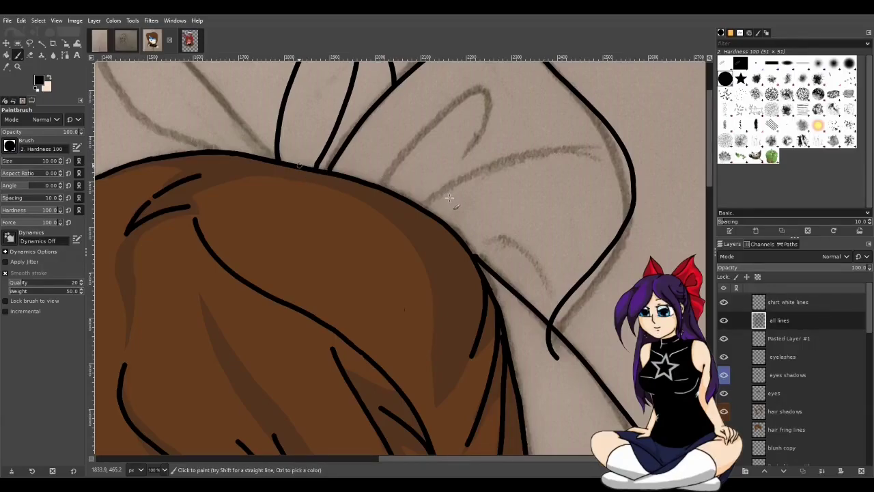
pyautogui.moveTo(709, 179); pyautogui.dragTo(708, 148)
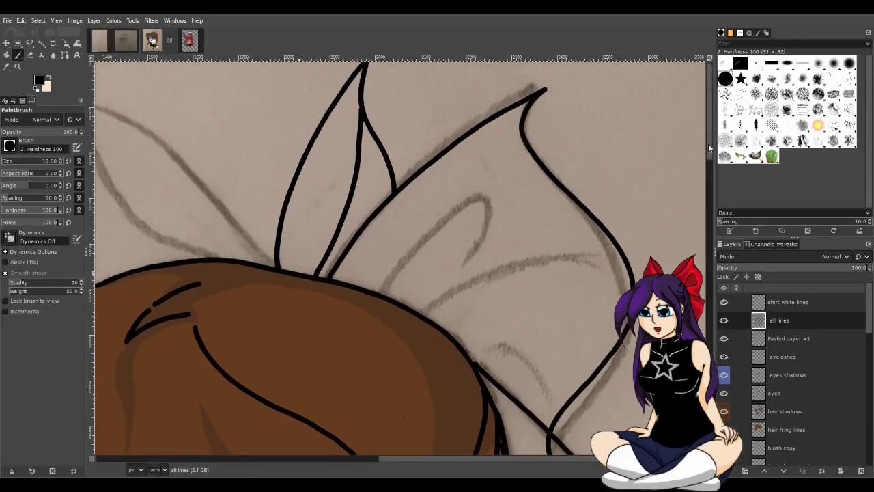
pyautogui.hotkey('shift', 'e')
pyautogui.scroll(-3, 556, 386)
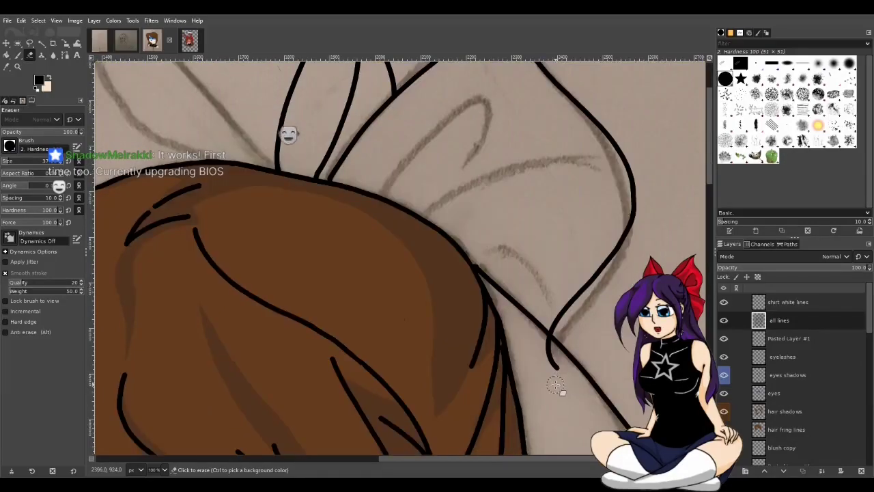
pyautogui.press('p')
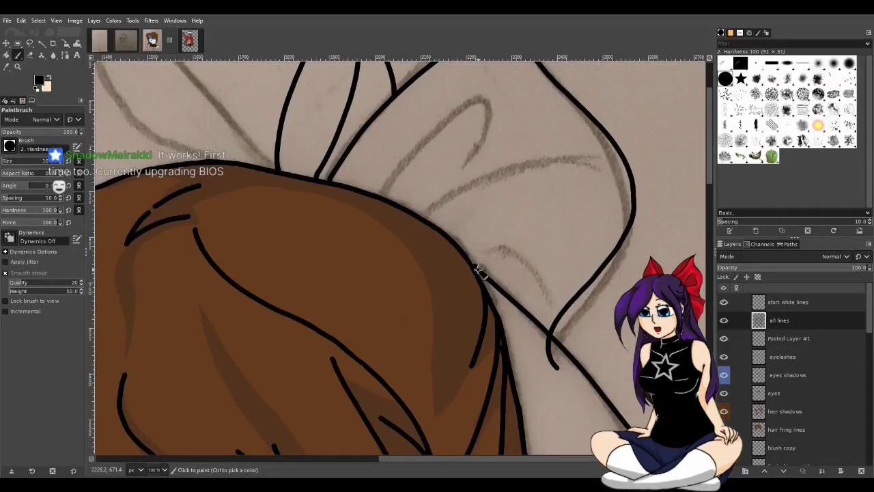
pyautogui.click(477, 268)
pyautogui.scroll(-5, 707, 173)
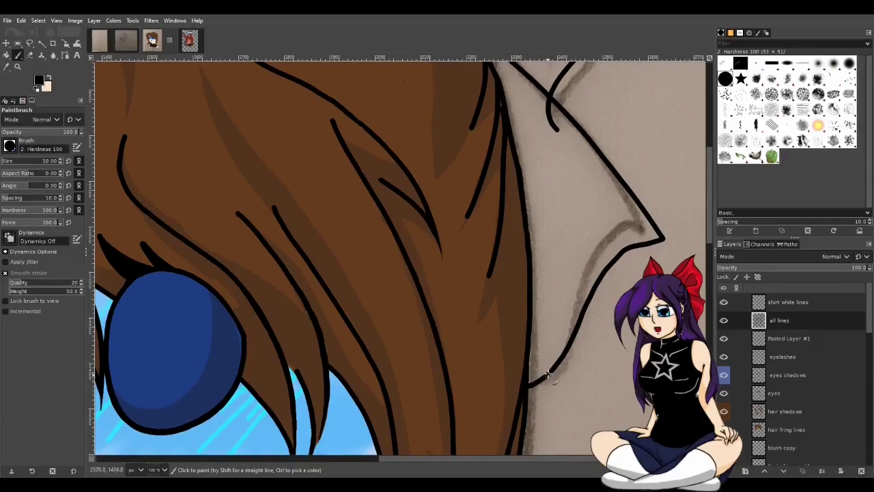
# - Erase the end of the right loop's line that overshoots the tail's upper edge
pyautogui.scroll(2, 708, 235)
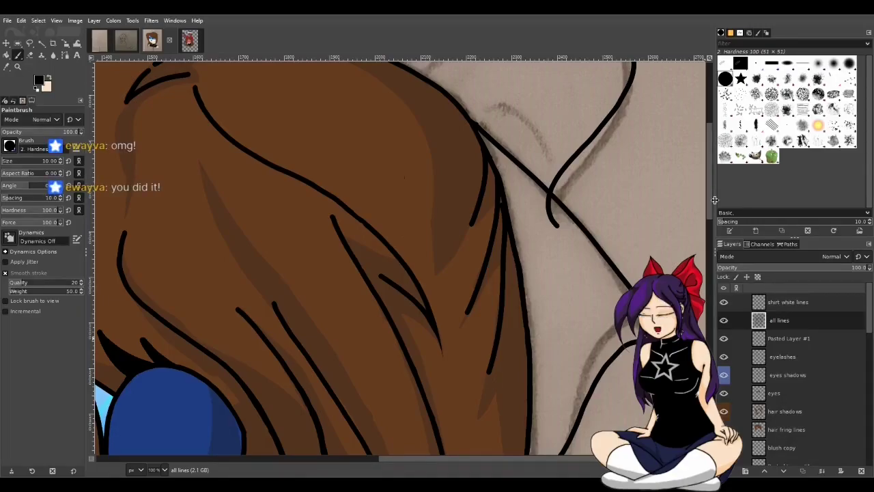
pyautogui.hotkey('shift', 'e')
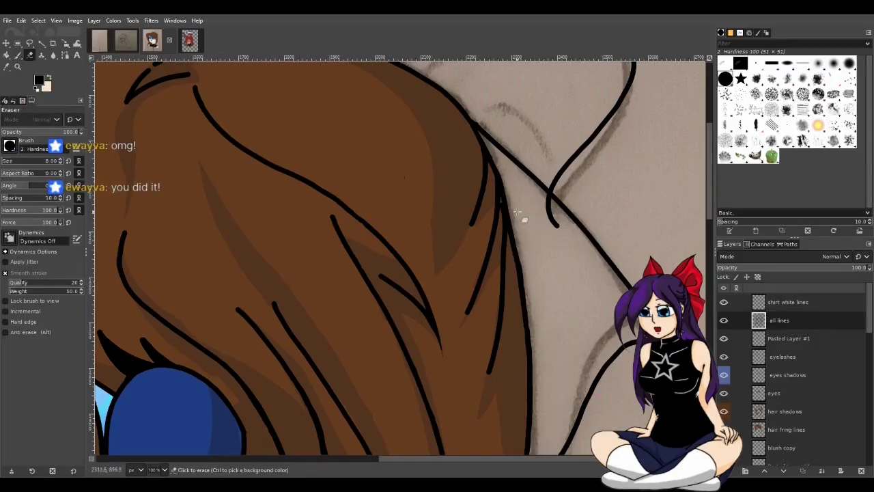
pyautogui.click(551, 204)
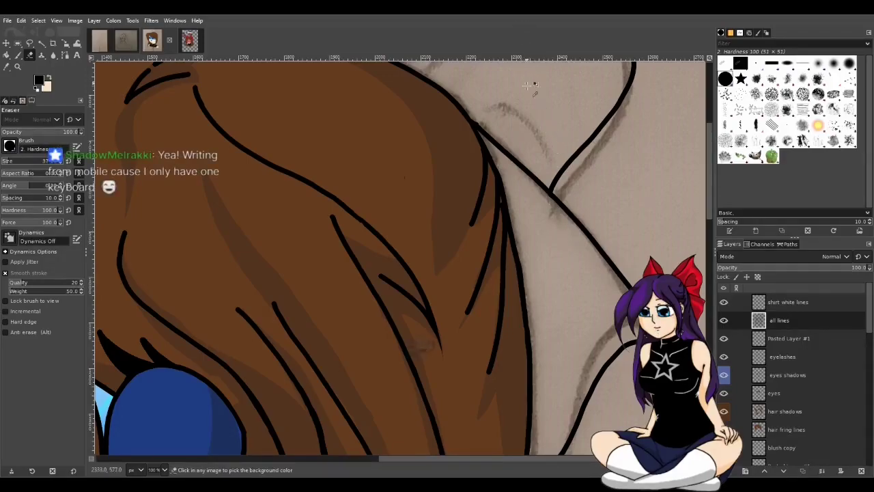
# - Check the inked bow against the whole drawing, hiding the shocked.xcf sketch layer briefly and showing it again
pyautogui.scroll(-2, 546, 192)
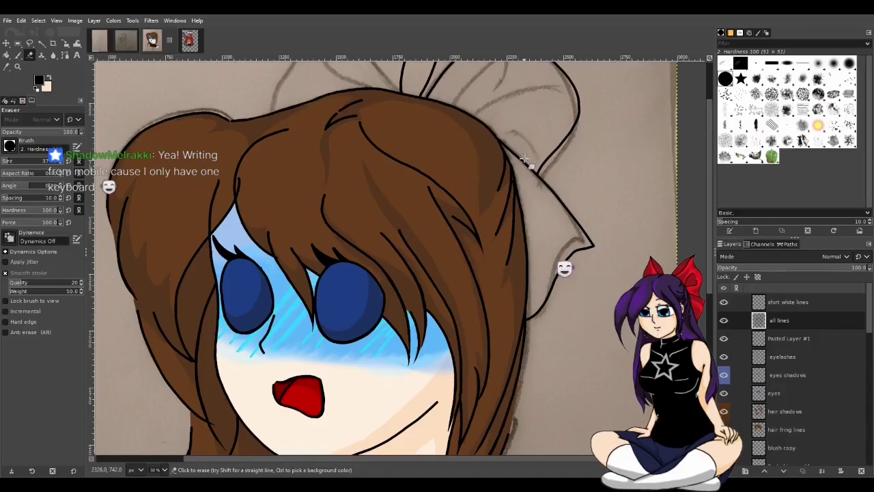
pyautogui.scroll(3, 539, 161)
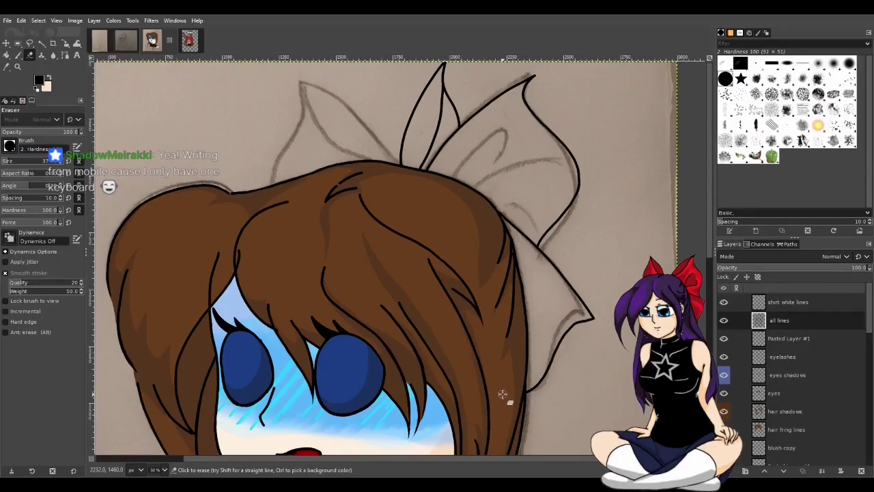
pyautogui.scroll(-2, 370, 289)
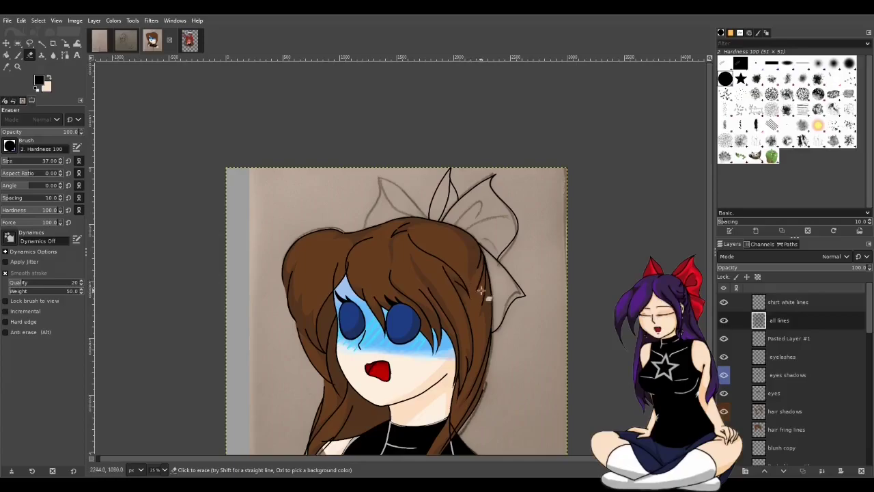
pyautogui.scroll(-3, 482, 292)
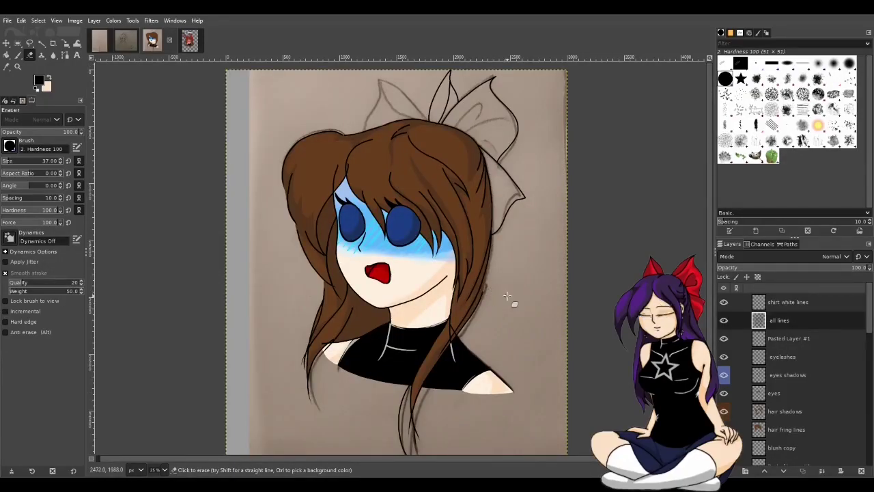
pyautogui.scroll(-4, 805, 403)
pyautogui.scroll(-5, 783, 417)
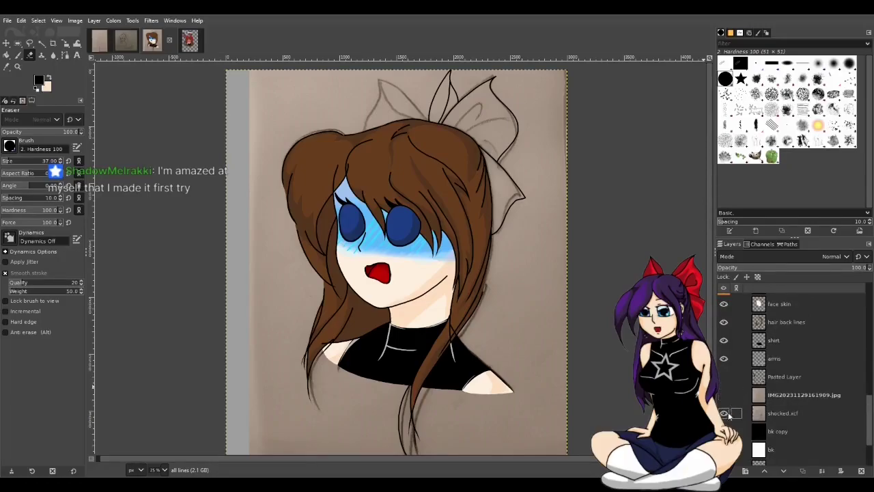
pyautogui.click(724, 413)
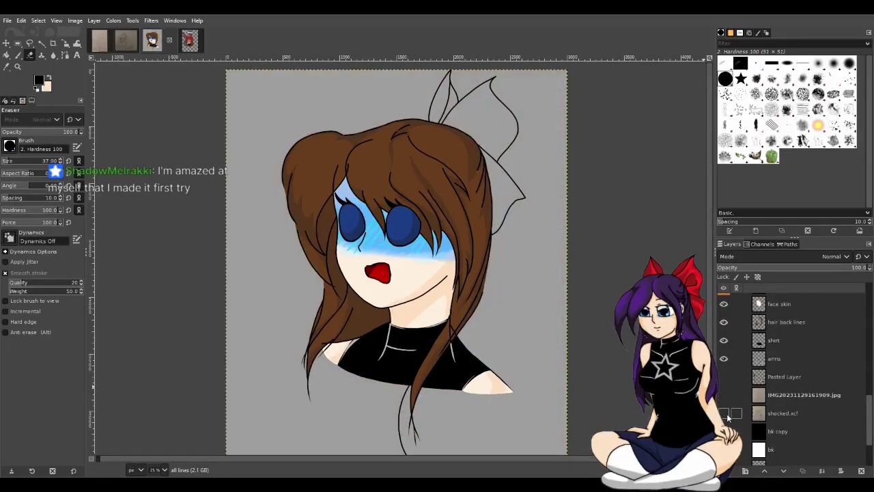
pyautogui.click(726, 414)
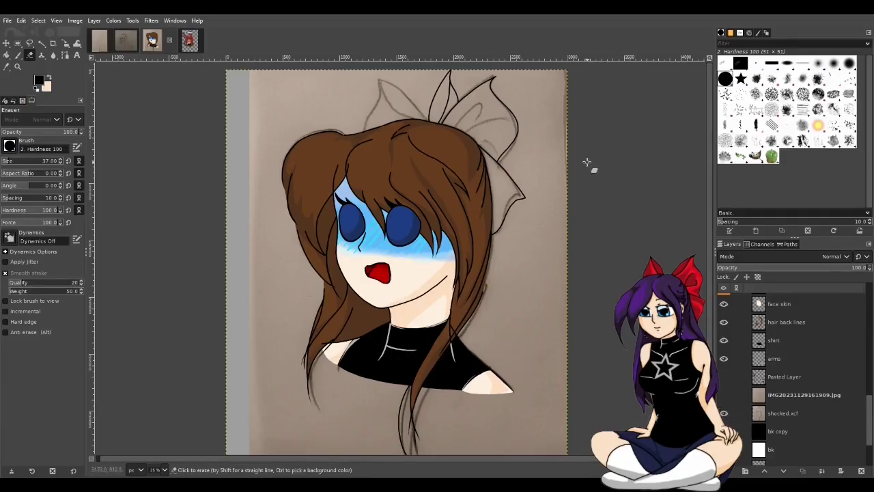
pyautogui.scroll(2, 493, 133)
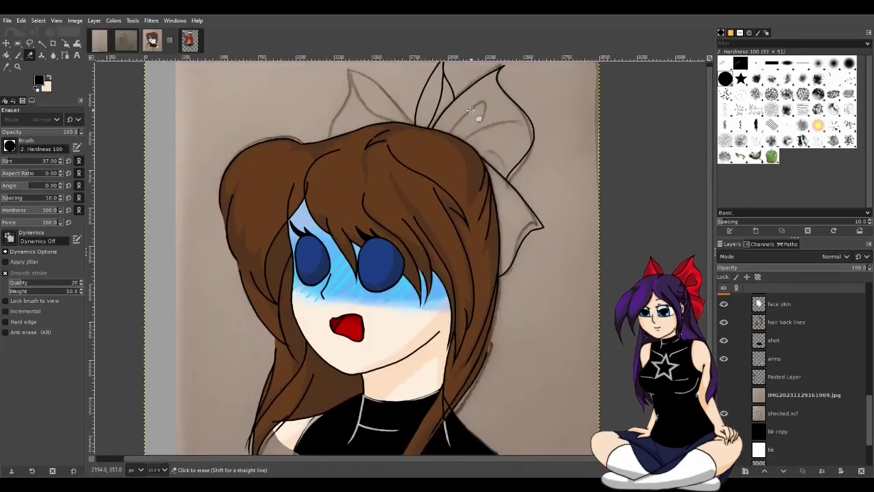
pyautogui.scroll(2, 493, 131)
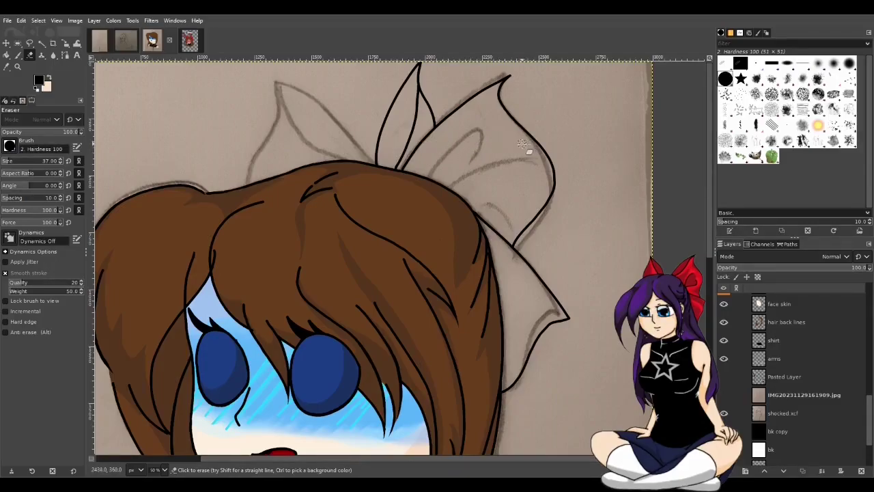
pyautogui.click(41, 42)
pyautogui.click(424, 94)
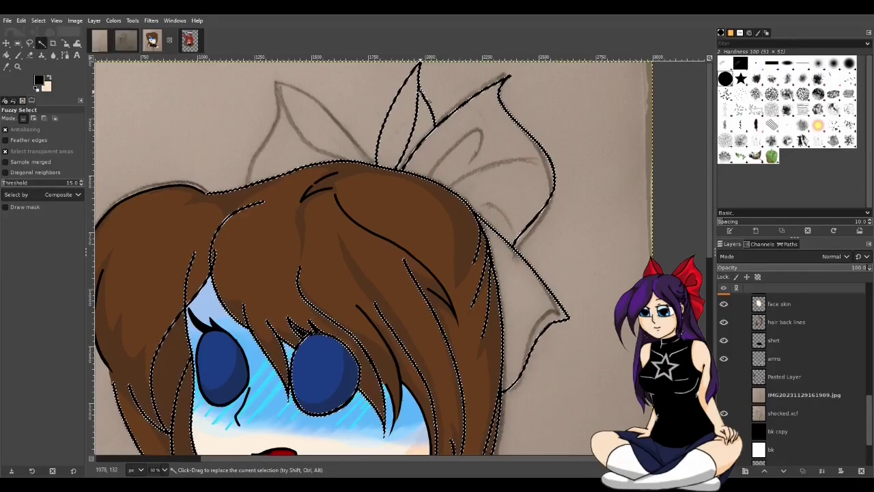
pyautogui.click(30, 43)
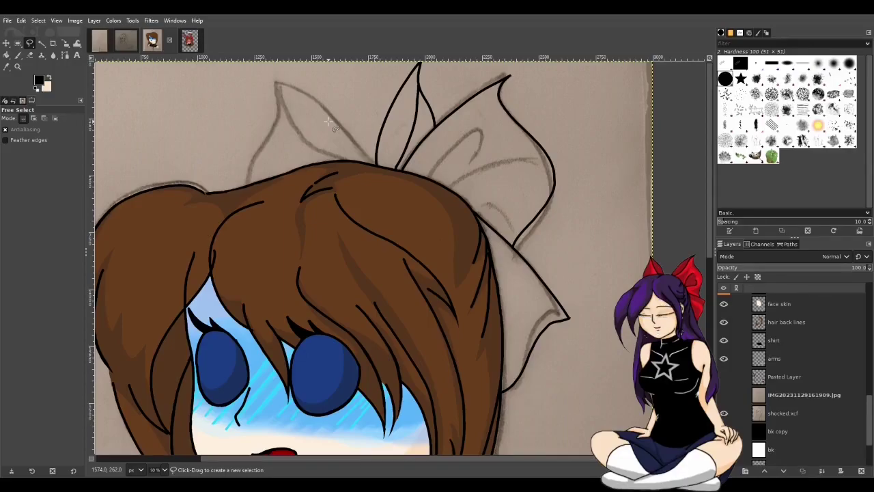
pyautogui.press('p')
# - Select the narrow middle loop with Free Select and rotate it 11.61 degrees clockwise about its base at the hairline
pyautogui.click(30, 44)
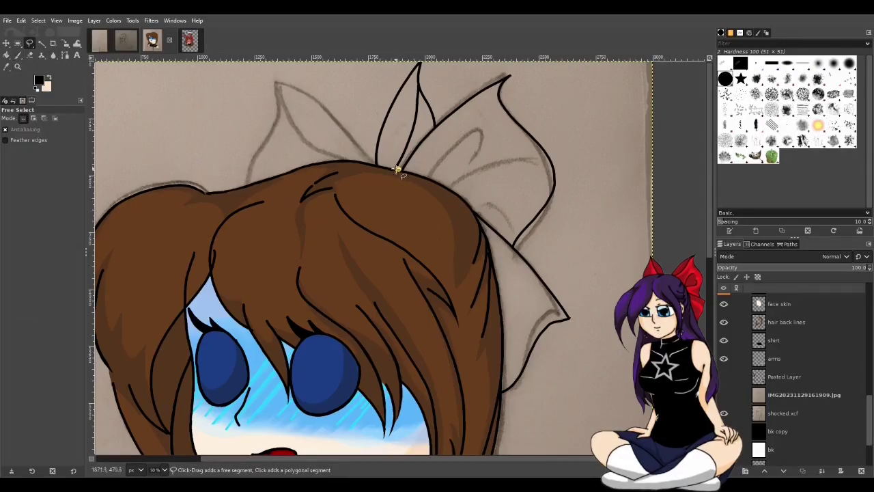
pyautogui.moveTo(374, 164)
pyautogui.mouseDown()
pyautogui.moveTo(380, 104)
pyautogui.moveTo(434, 42)
pyautogui.moveTo(448, 51)
pyautogui.moveTo(437, 125)
pyautogui.moveTo(401, 168)
pyautogui.mouseUp()
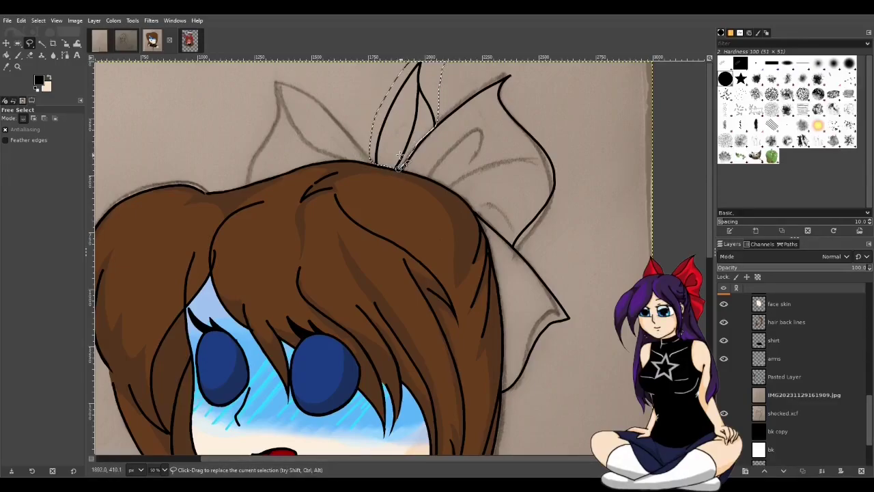
pyautogui.hotkey('shift', 'r')
pyautogui.click(459, 93)
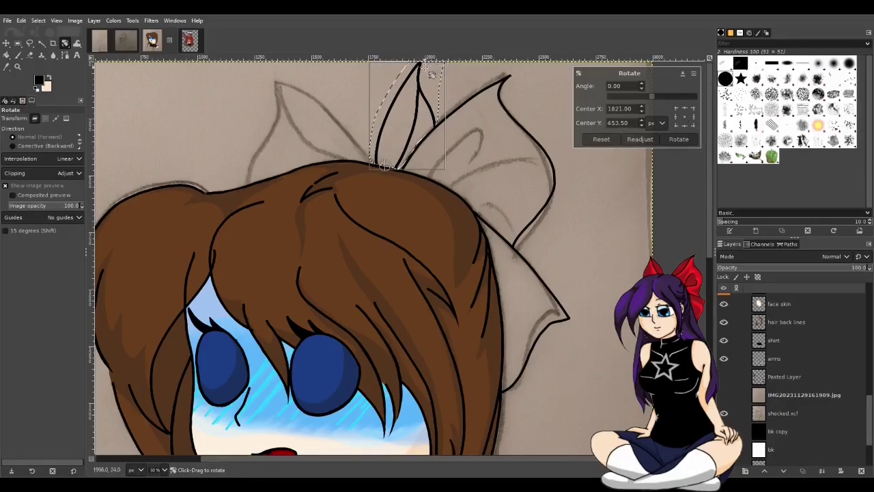
pyautogui.moveTo(438, 80)
pyautogui.mouseDown()
pyautogui.moveTo(446, 100)
pyautogui.moveTo(439, 96)
pyautogui.mouseUp()
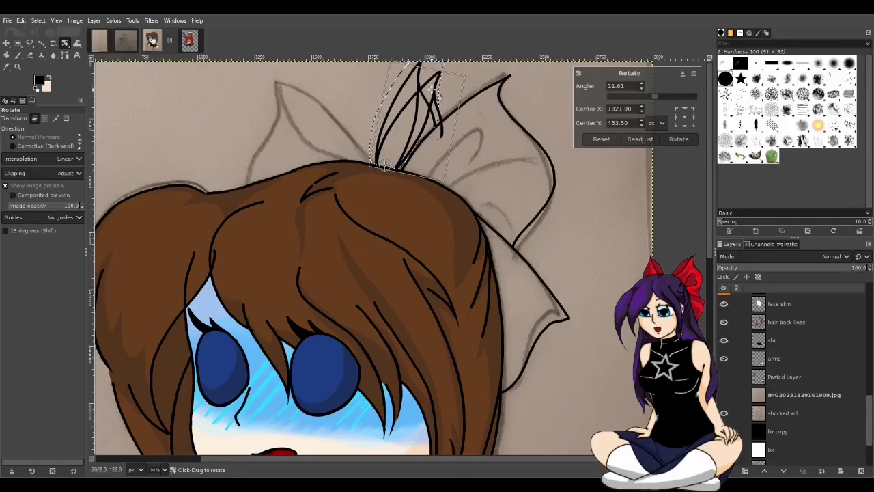
pyautogui.click(678, 139)
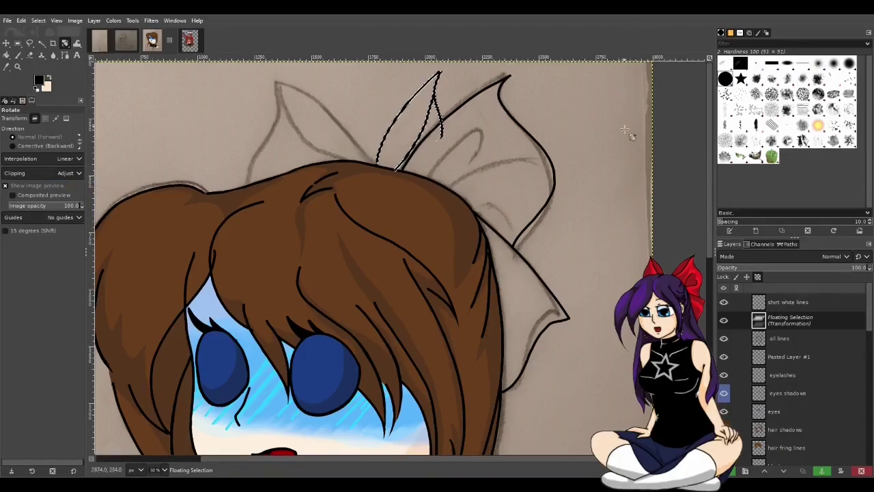
# - Turn the rotated narrow loop's floating selection into its own layer and check the bow against the whole drawing with the pencil sketch hidden
pyautogui.hotkey('ctrl', 'h')
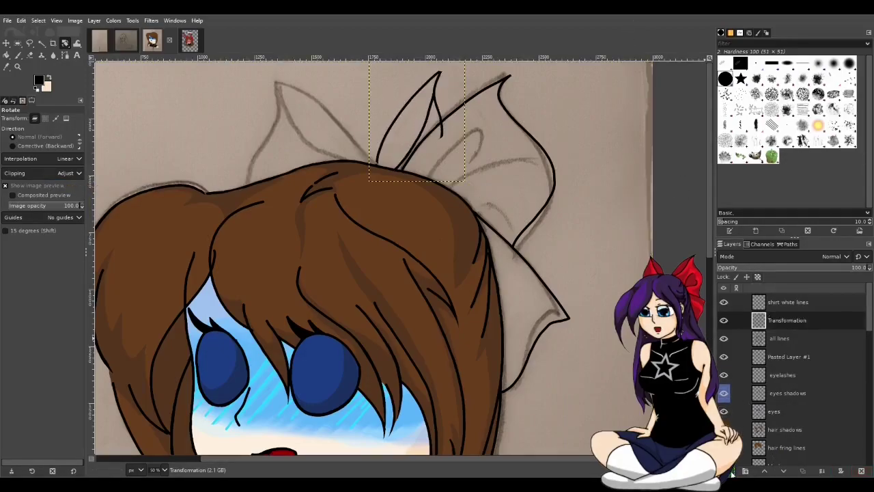
pyautogui.scroll(-1, 594, 219)
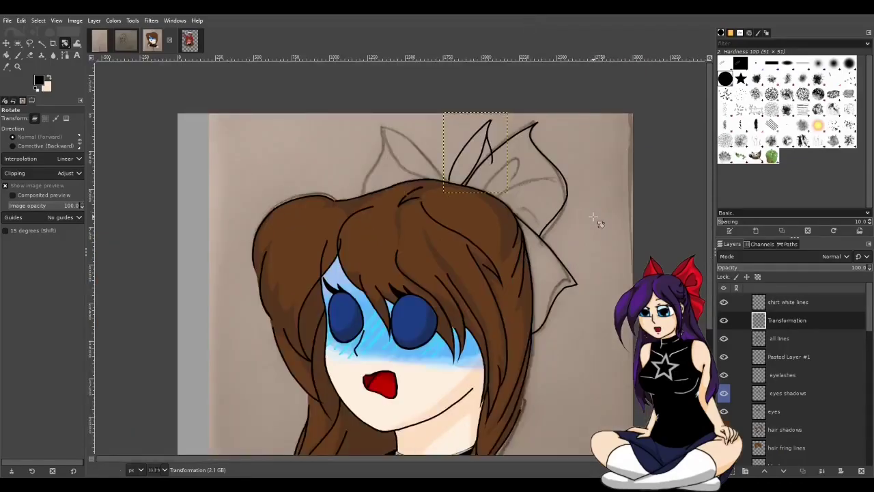
pyautogui.scroll(-8, 737, 363)
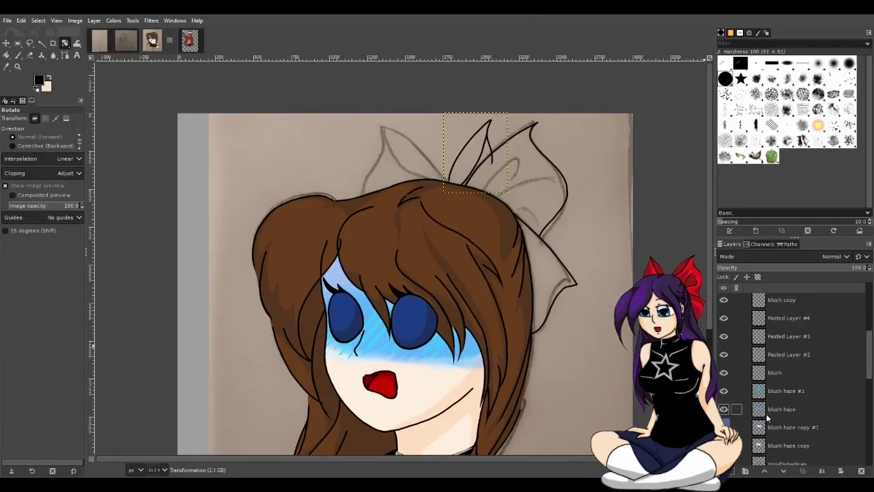
pyautogui.scroll(-5, 782, 419)
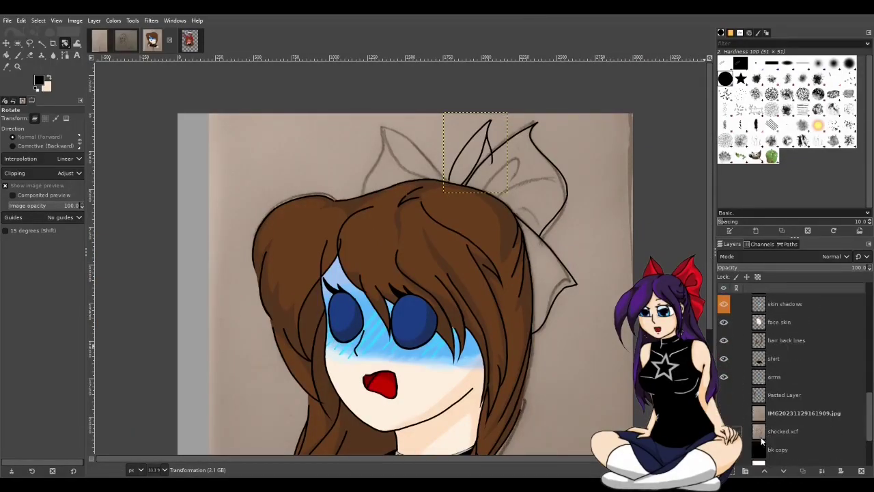
pyautogui.click(723, 413)
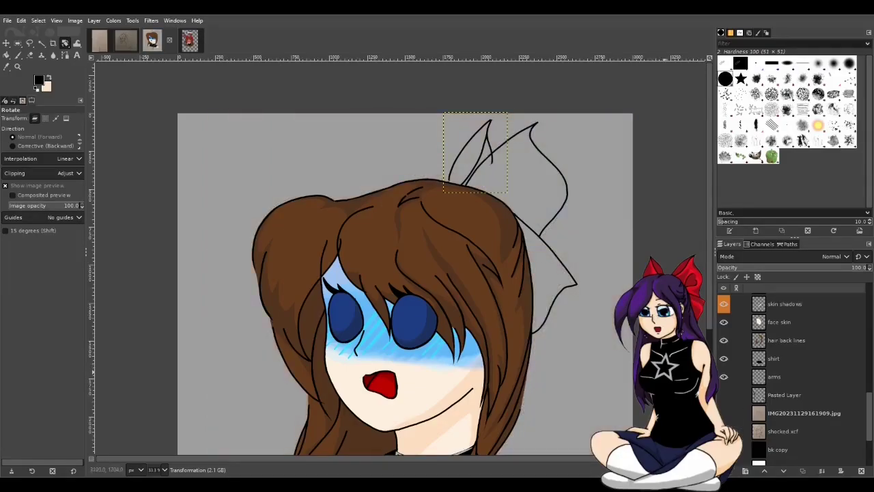
pyautogui.keyDown('ctrl'); pyautogui.scroll(-3, 636, 360); pyautogui.keyUp('ctrl')
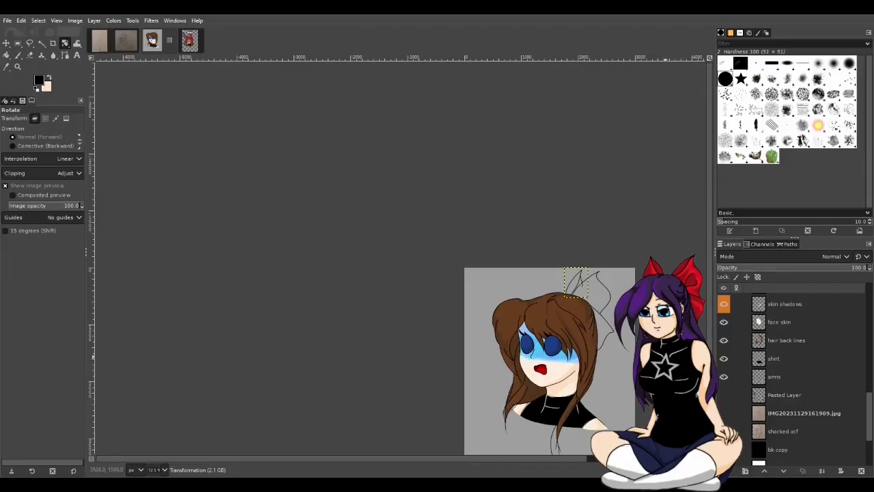
pyautogui.keyDown('ctrl'); pyautogui.scroll(1, 635, 335); pyautogui.keyUp('ctrl')
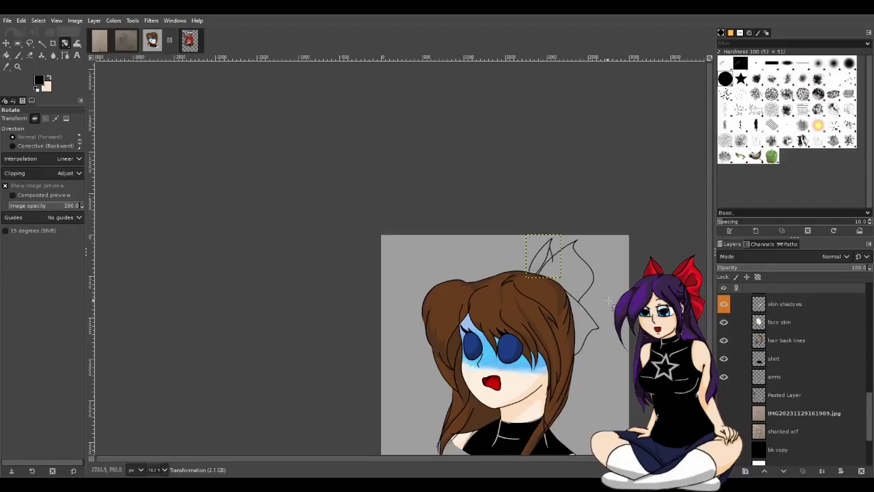
pyautogui.scroll(-4, 621, 338)
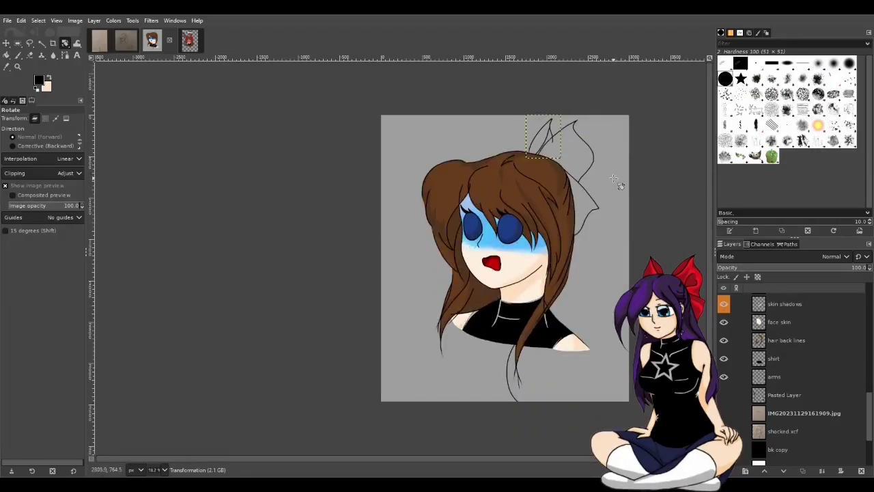
pyautogui.scroll(3, 635, 155)
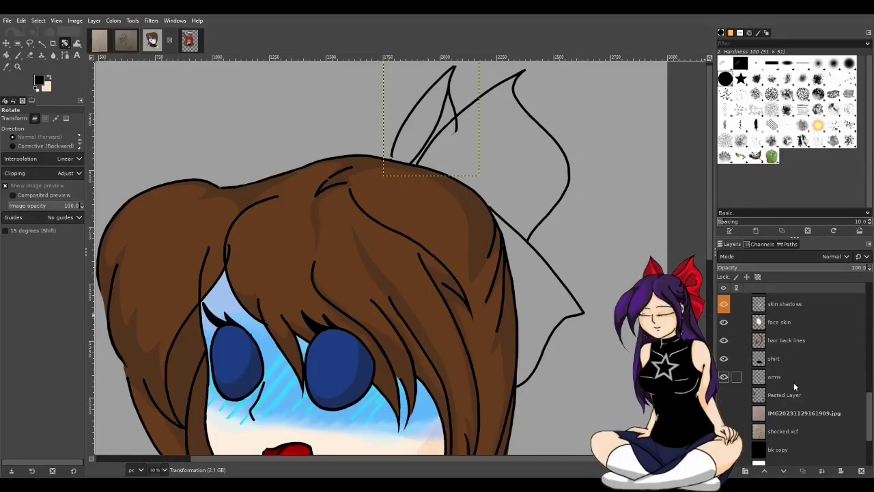
# - Make the all lines layer the active layer for editing the bow's right loop
pyautogui.scroll(-1, 793, 382)
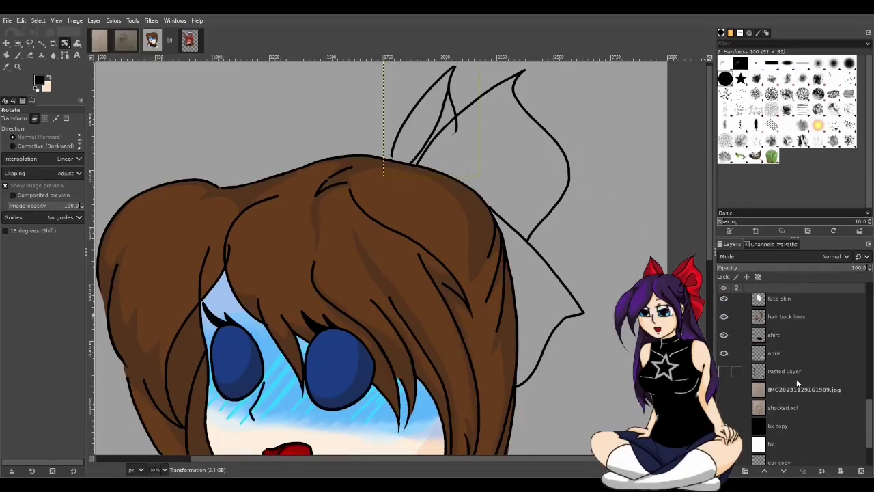
pyautogui.scroll(10, 795, 387)
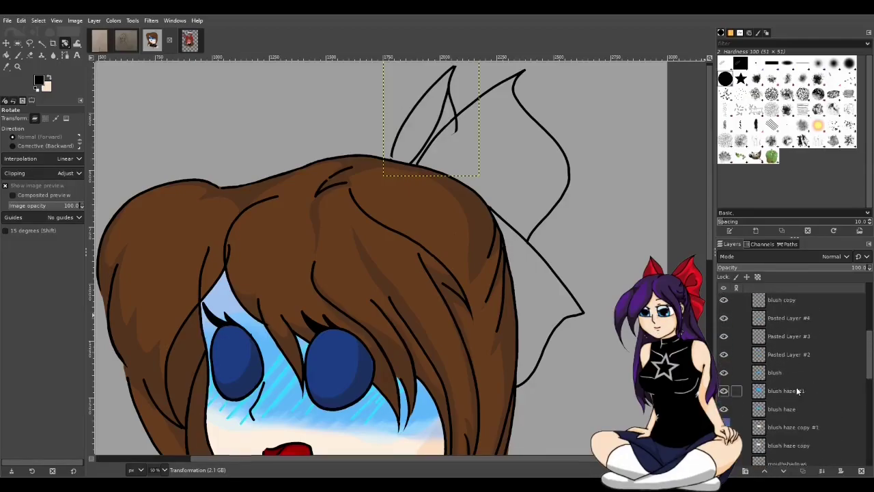
pyautogui.scroll(3, 800, 383)
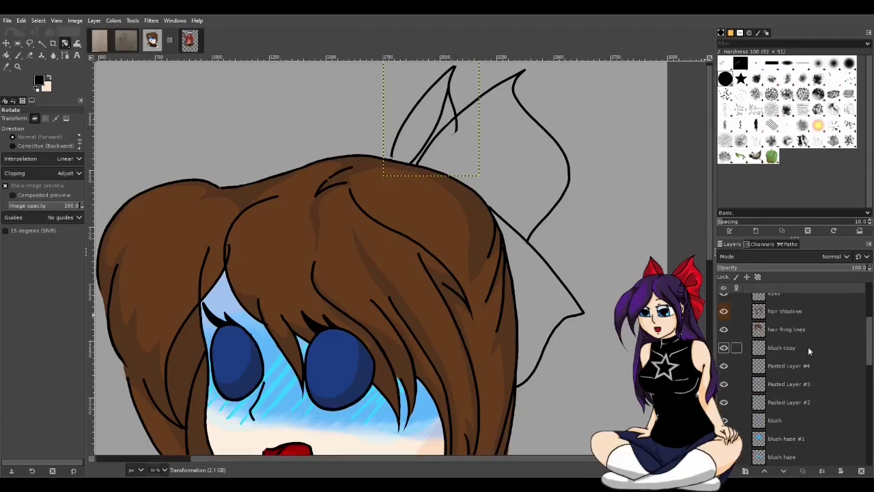
pyautogui.scroll(5, 807, 359)
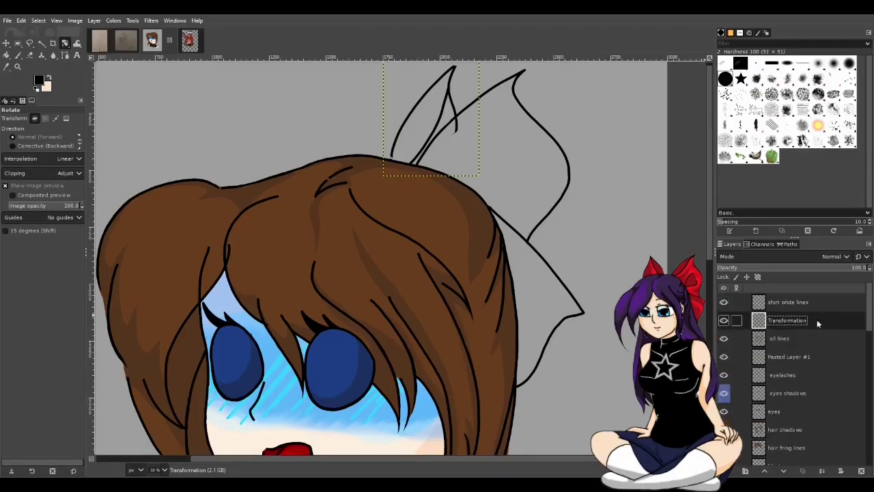
pyautogui.click(810, 342)
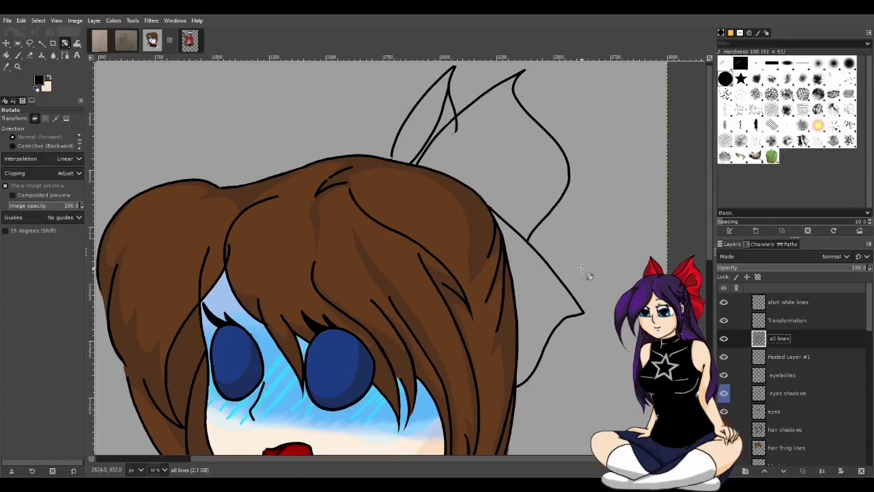
pyautogui.press('f')
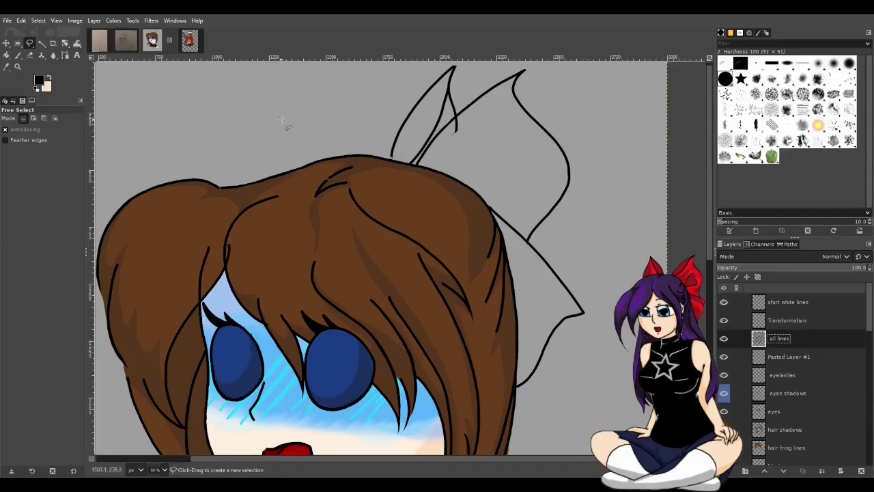
pyautogui.moveTo(415, 163); pyautogui.dragTo(486, 194)
pyautogui.press('Return')
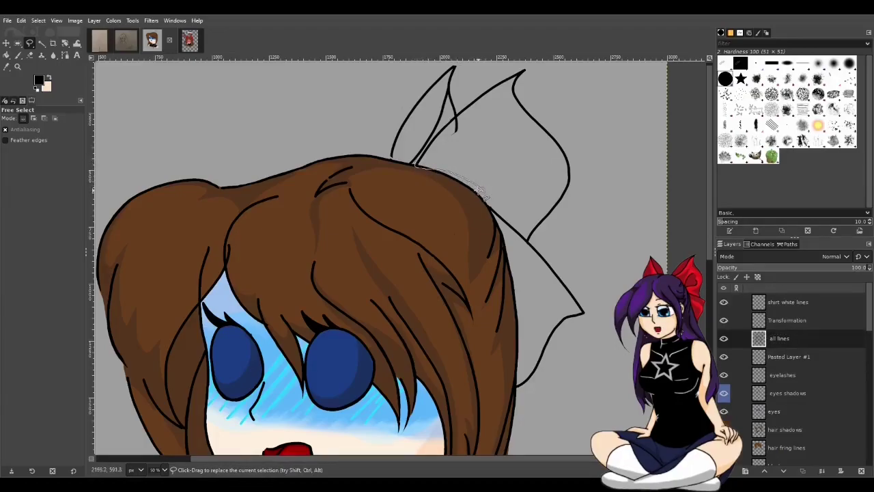
pyautogui.moveTo(423, 167); pyautogui.dragTo(479, 187)
pyautogui.click(697, 217)
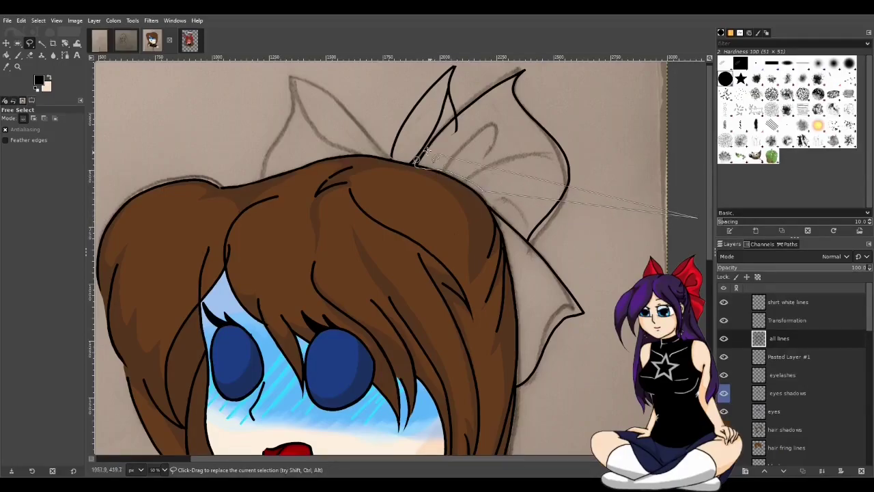
pyautogui.press('Return')
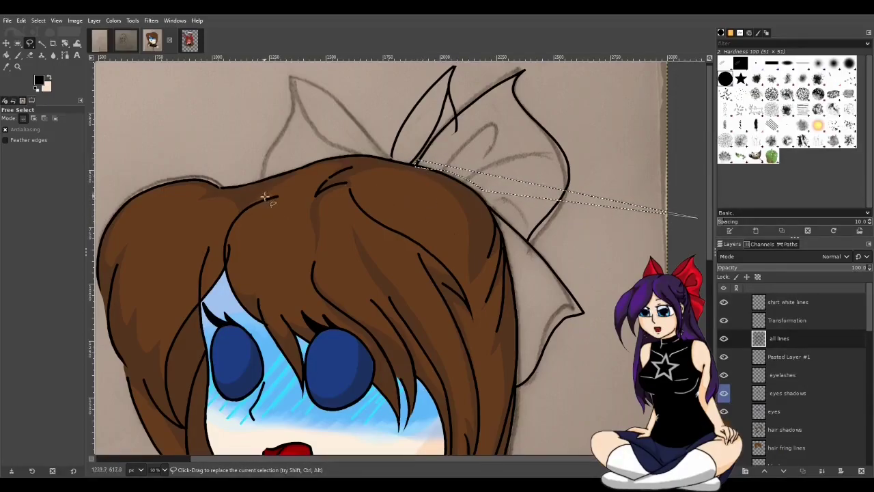
pyautogui.hotkey('ctrl', 'shift', 'a')
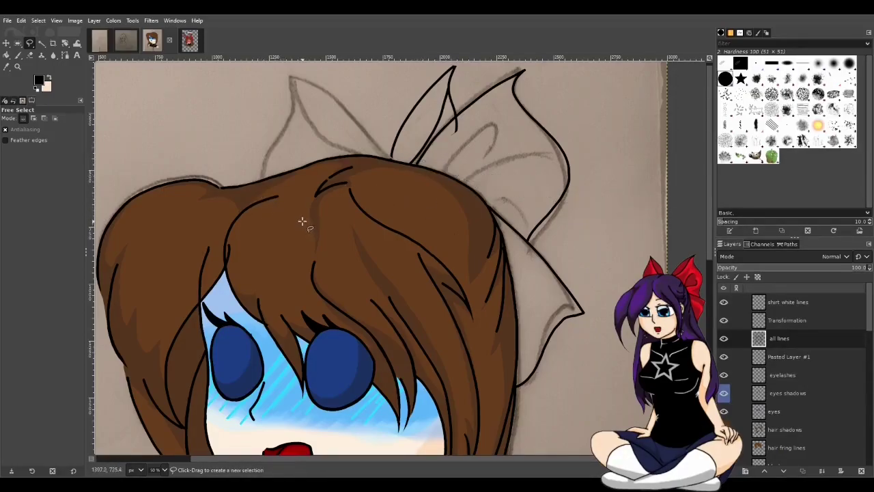
pyautogui.click(414, 164)
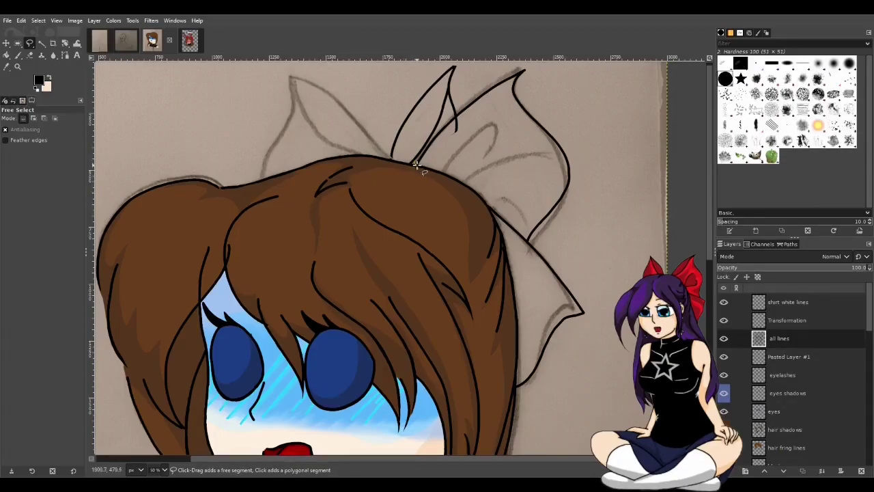
pyautogui.doubleClick(415, 164)
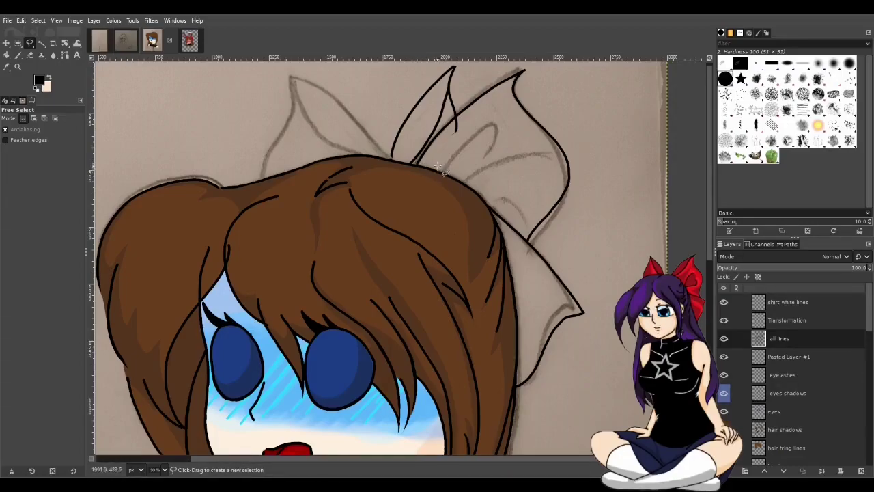
# - Outline the bow's right loop with Free Select, rotate it 5.95 degrees clockwise about its base at the hairline, and put it on a new layer
pyautogui.click(414, 163)
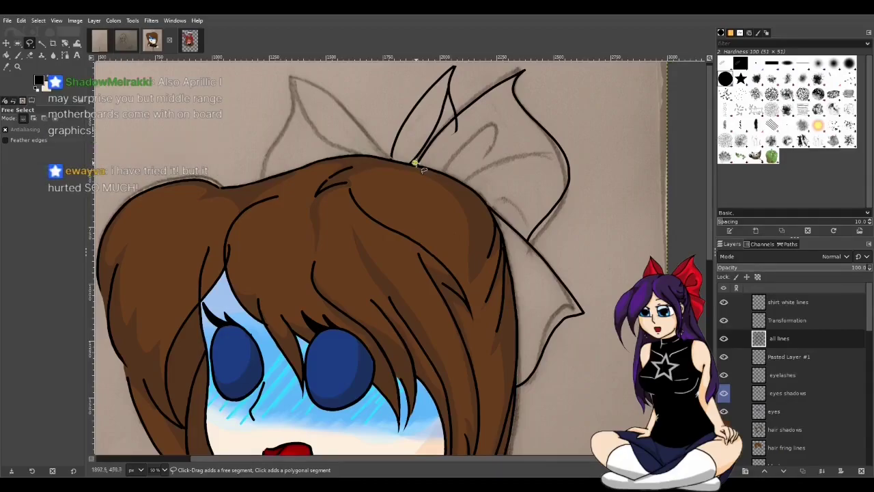
pyautogui.moveTo(423, 164)
pyautogui.mouseDown()
pyautogui.moveTo(472, 177)
pyautogui.moveTo(528, 240)
pyautogui.mouseUp()
pyautogui.moveTo(533, 247)
pyautogui.mouseDown()
pyautogui.moveTo(584, 193)
pyautogui.moveTo(589, 143)
pyautogui.moveTo(577, 96)
pyautogui.mouseUp()
pyautogui.moveTo(529, 68)
pyautogui.mouseDown()
pyautogui.moveTo(466, 97)
pyautogui.moveTo(414, 163)
pyautogui.mouseUp()
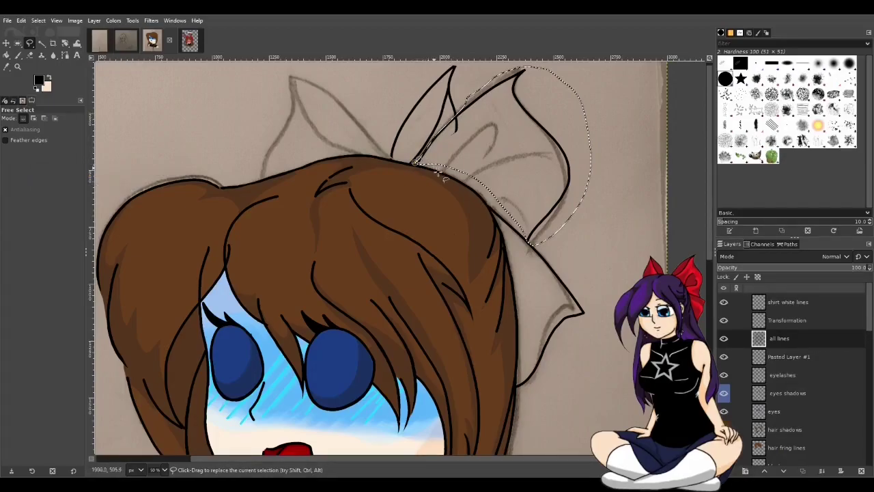
pyautogui.hotkey('shift', 'r')
pyautogui.click(448, 130)
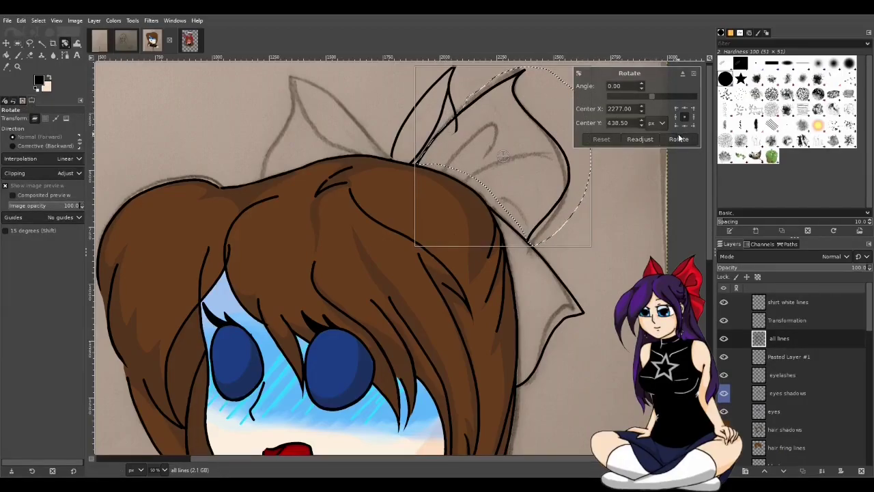
pyautogui.moveTo(502, 157); pyautogui.dragTo(413, 164)
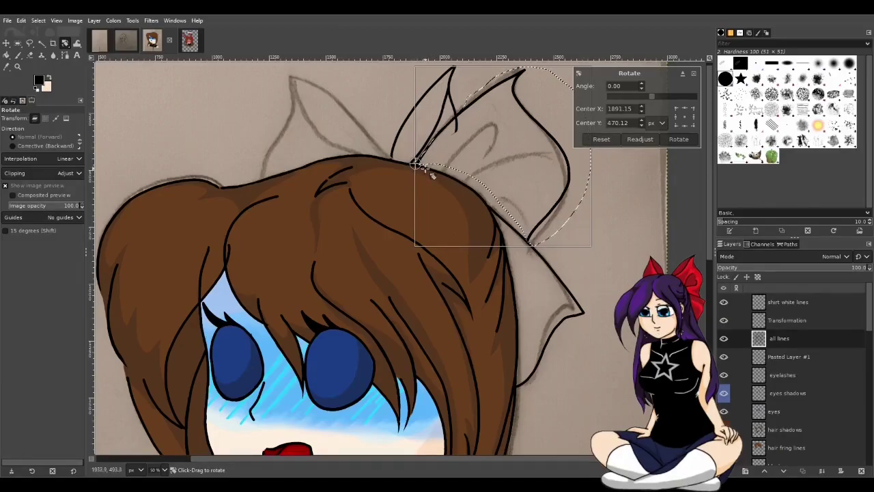
pyautogui.moveTo(546, 95); pyautogui.dragTo(548, 91)
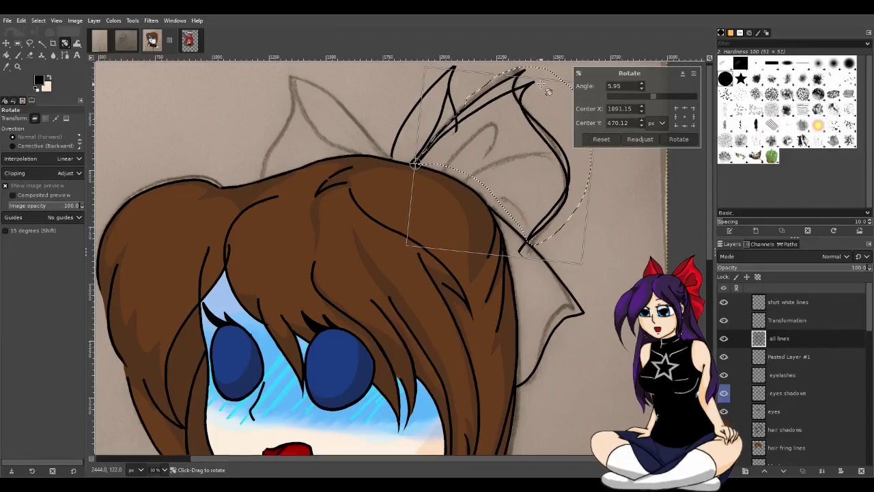
pyautogui.click(676, 139)
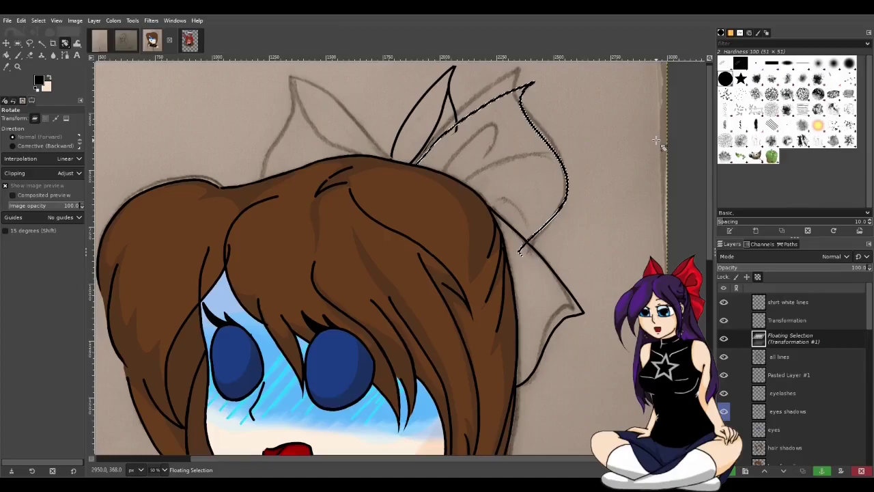
pyautogui.hotkey('shift', 'ctrl', 'n')
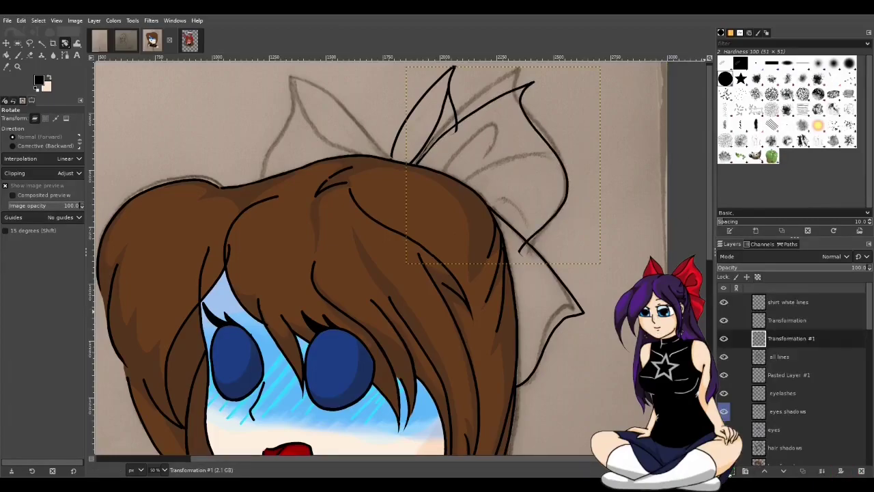
# - Check the rotated right loop against the whole drawing, hiding the pencil sketch layer briefly and showing it again
pyautogui.scroll(-4, 593, 256)
pyautogui.scroll(2, 594, 256)
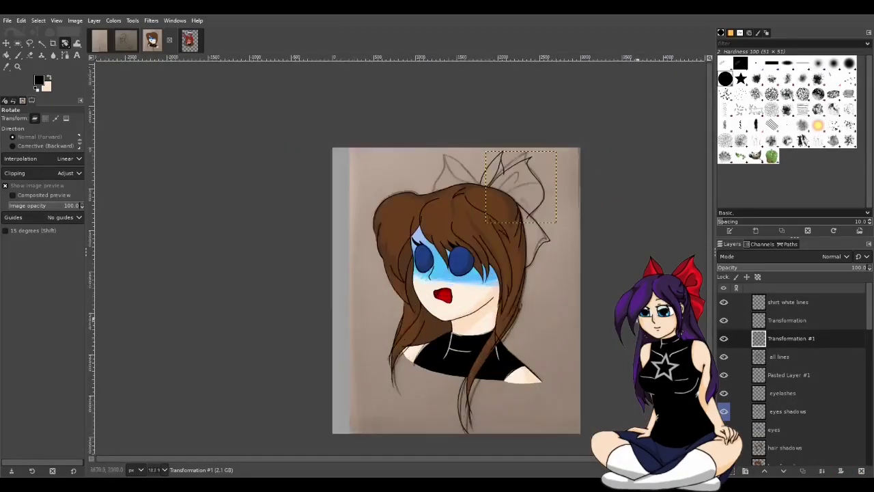
pyautogui.scroll(-10, 754, 451)
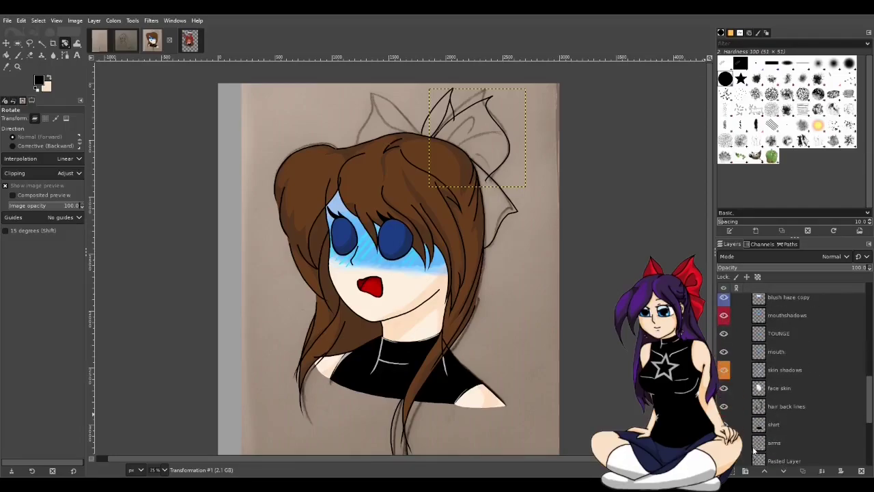
pyautogui.click(723, 408)
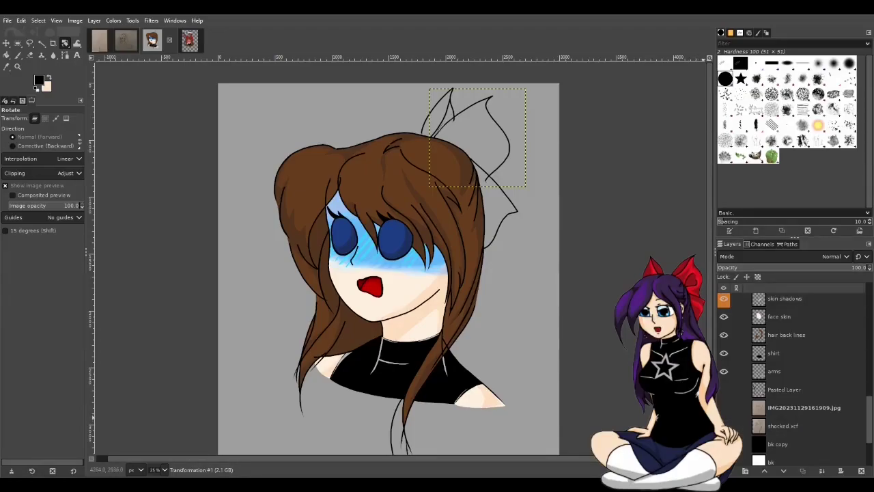
pyautogui.click(723, 408)
pyautogui.scroll(5, 785, 375)
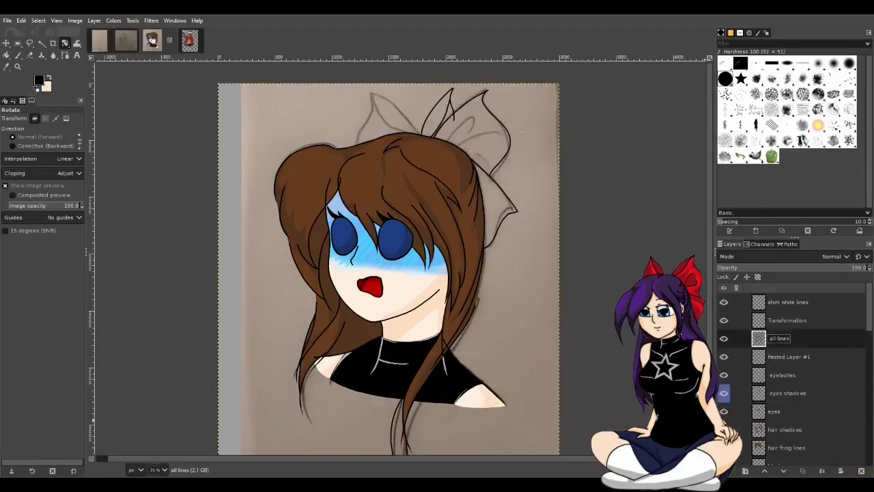
# - Undo the narrow loop's rotation and all inked bow lines back to the bare pencil sketch of the bow
pyautogui.click(780, 319)
pyautogui.keyDown('alt'); pyautogui.click(758, 320); pyautogui.keyUp('alt')
pyautogui.hotkey('ctrl', 'shift', 'a')
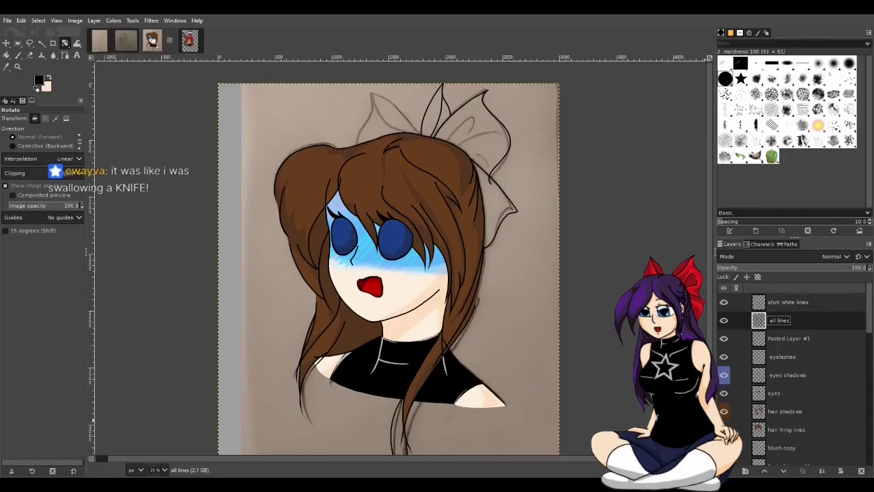
pyautogui.hotkey('ctrl', 'z')
pyautogui.hotkey('ctrl', 'z')
pyautogui.hotkey('ctrl', 'z')
pyautogui.hotkey('ctrl', 'z')
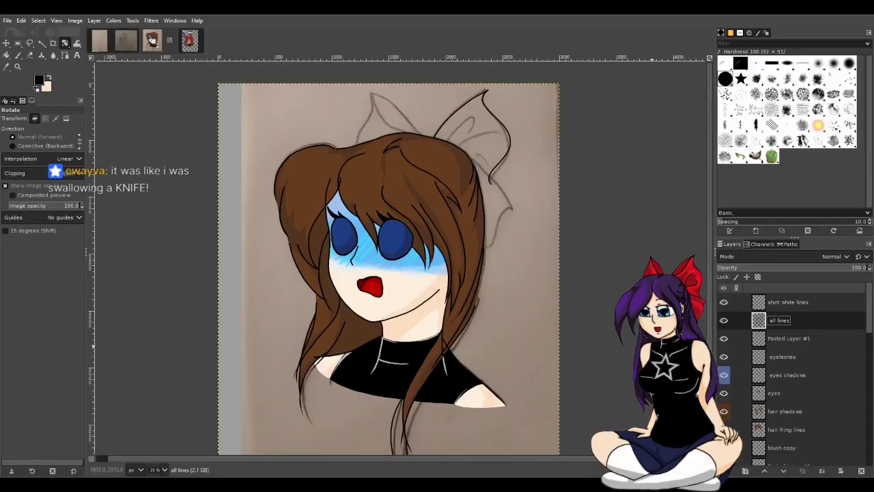
pyautogui.hotkey('ctrl', 'z')
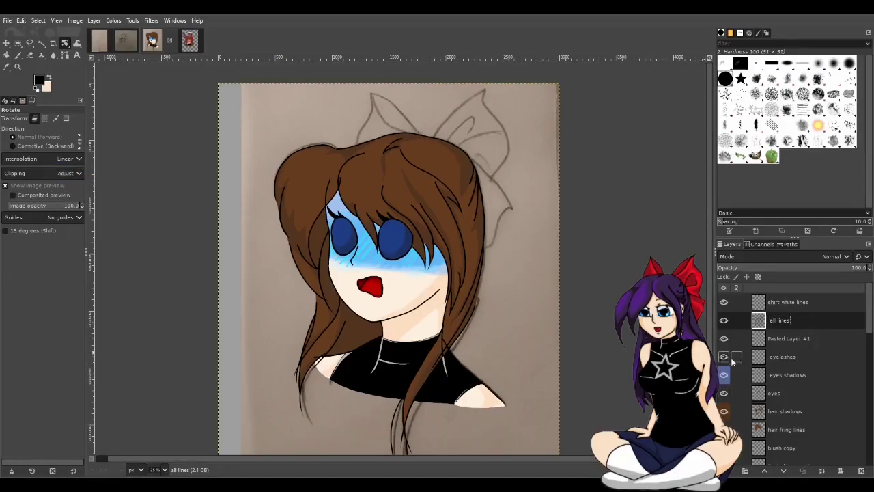
# - Hide the pencil sketch layer IMG20231129161909.jpg so only the coloured drawing remains
pyautogui.scroll(-5, 793, 409)
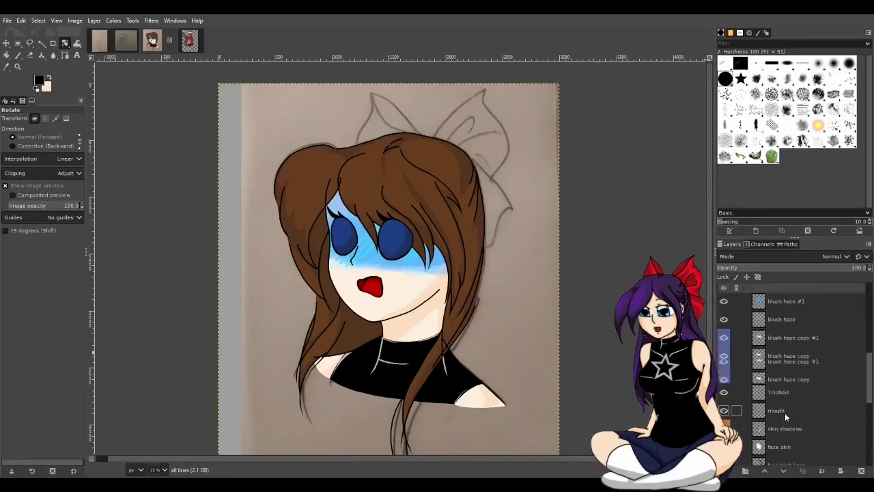
pyautogui.scroll(-3, 772, 420)
pyautogui.click(724, 371)
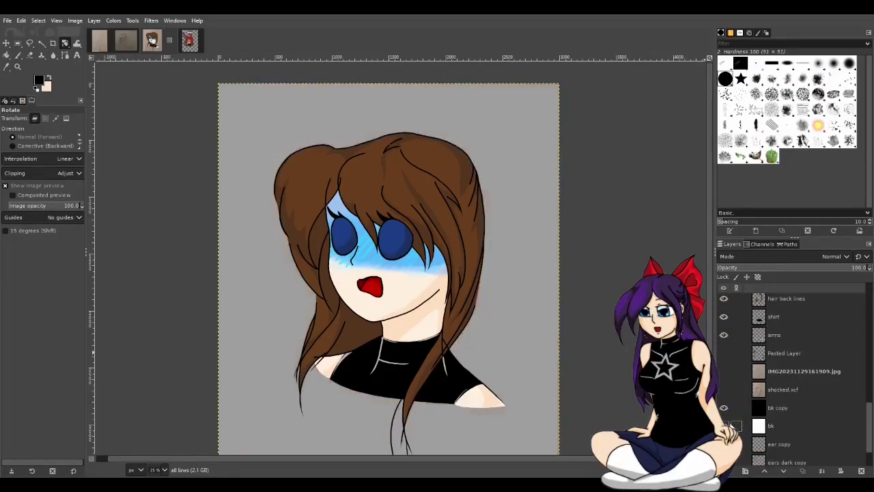
pyautogui.scroll(8, 806, 384)
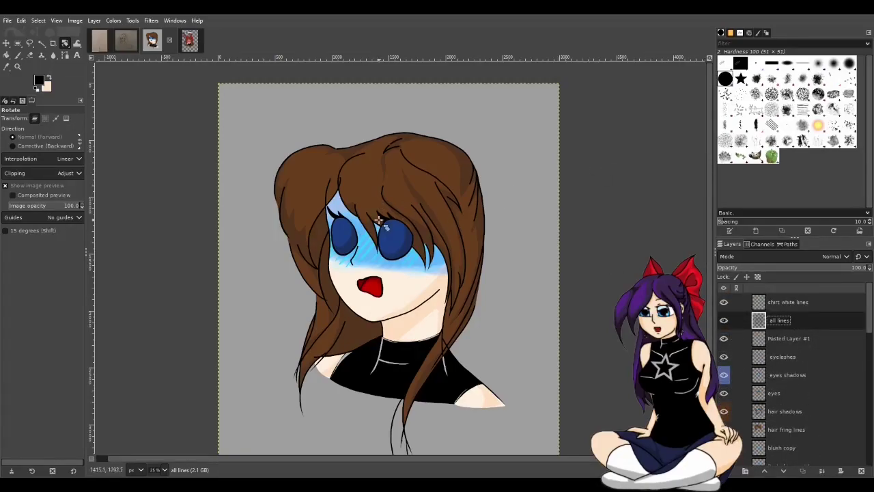
# - Add a new layer above all lines and paint the bow's large upper loop and smaller lower loop beside the hair with the Paintbrush
pyautogui.click(19, 55)
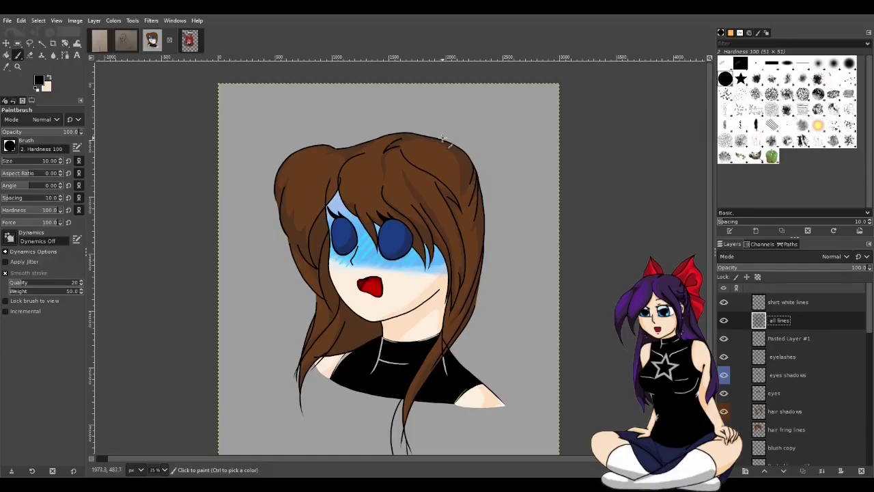
pyautogui.keyDown('shift'); pyautogui.click(744, 470); pyautogui.keyUp('shift')
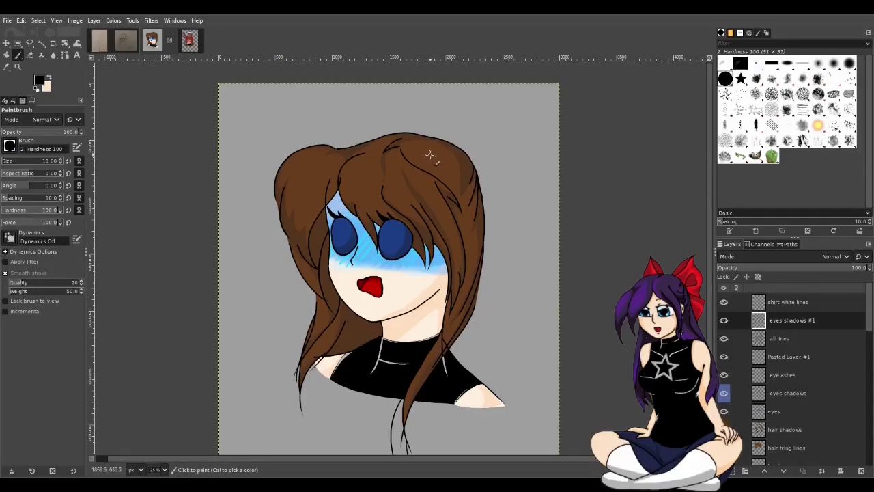
pyautogui.moveTo(481, 111)
pyautogui.mouseDown()
pyautogui.moveTo(505, 191)
pyautogui.moveTo(494, 209)
pyautogui.moveTo(465, 191)
pyautogui.moveTo(517, 228)
pyautogui.moveTo(476, 263)
pyautogui.mouseUp()
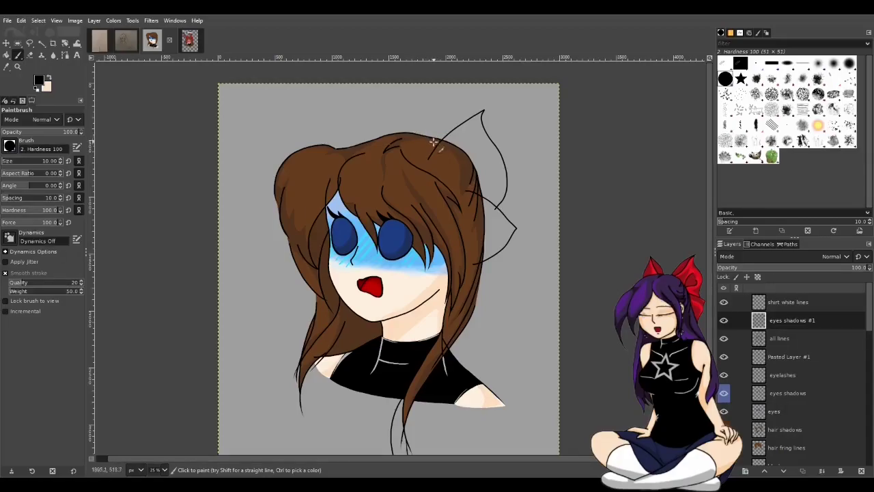
pyautogui.moveTo(434, 142); pyautogui.dragTo(394, 109)
pyautogui.hotkey('ctrl', 'z')
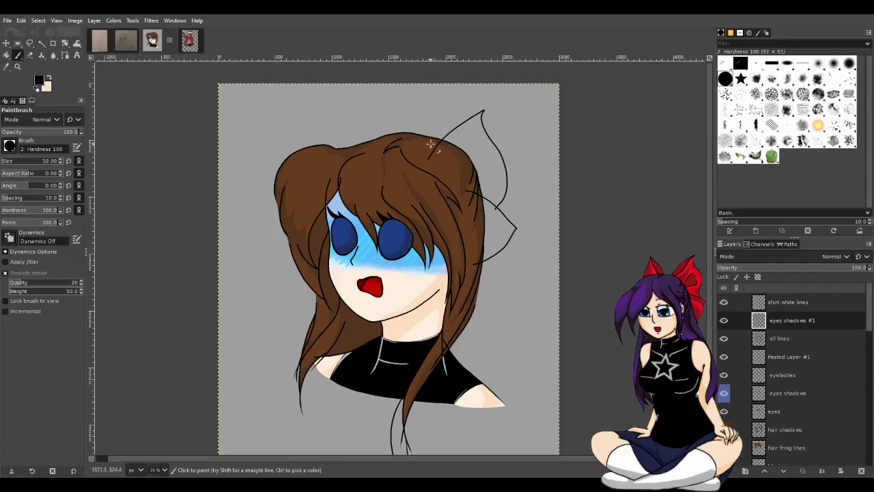
pyautogui.moveTo(406, 151); pyautogui.dragTo(424, 99)
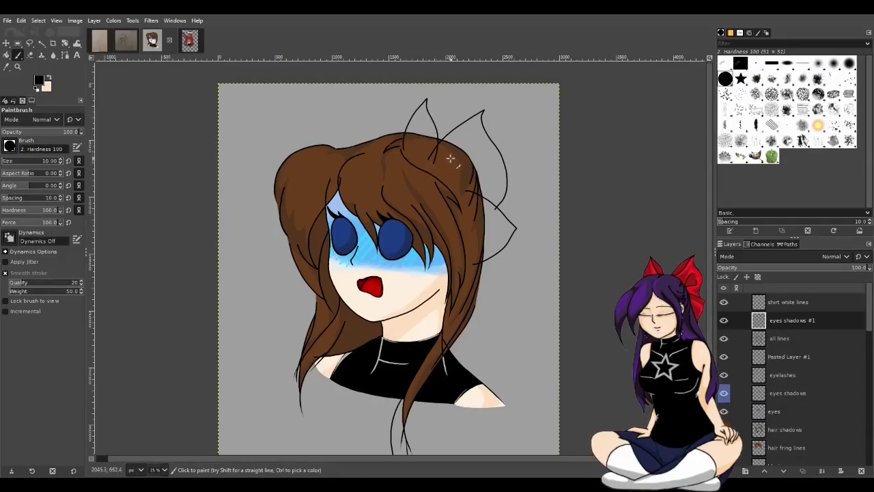
pyautogui.hotkey('ctrl', 'z')
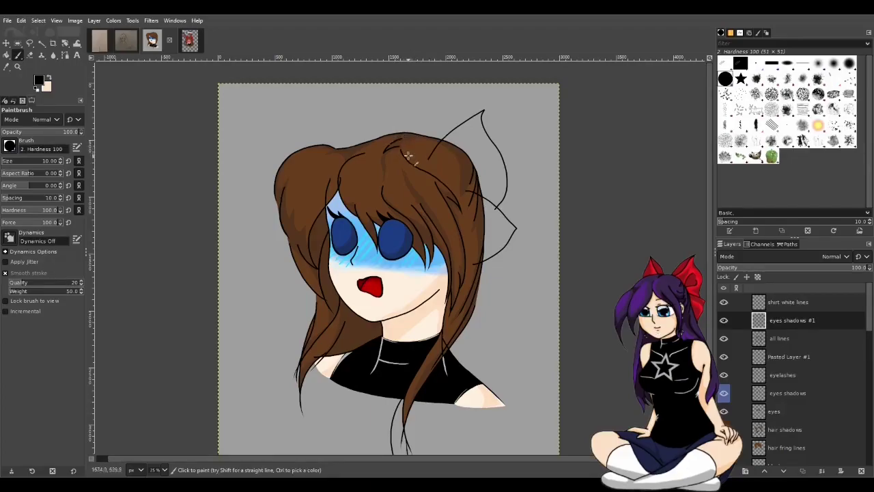
pyautogui.moveTo(409, 157)
pyautogui.mouseDown()
pyautogui.moveTo(442, 95)
pyautogui.moveTo(444, 142)
pyautogui.mouseUp()
pyautogui.hotkey('ctrl', 'z')
pyautogui.hotkey('ctrl', 'z')
# - Paint the bow's narrow pointed loop over the crown, beside the large loop, and save the image
pyautogui.moveTo(407, 167)
pyautogui.mouseDown()
pyautogui.moveTo(435, 110)
pyautogui.moveTo(437, 157)
pyautogui.mouseUp()
pyautogui.click(65, 43)
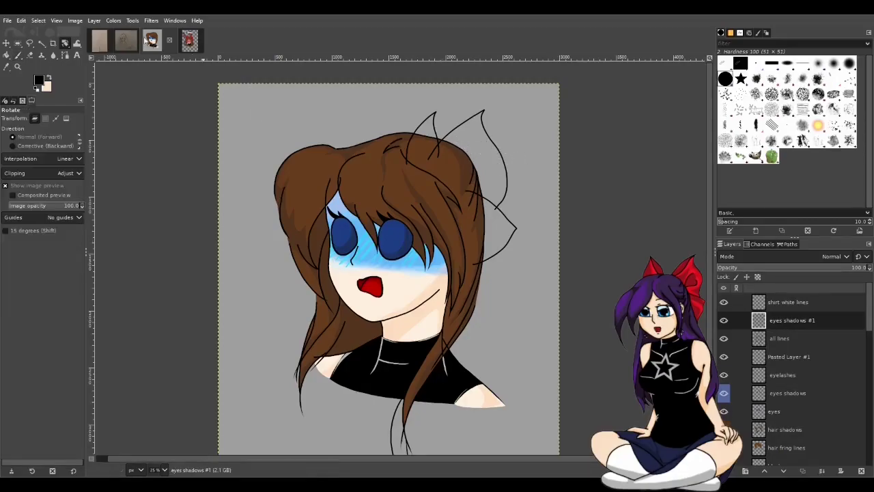
pyautogui.hotkey('ctrl', 's')
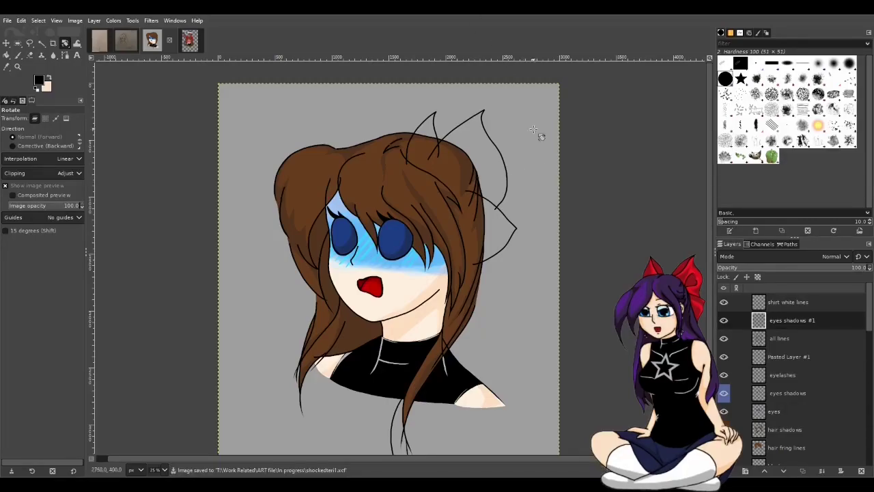
# - Close the bow outline with a stroke across the hair from the narrow loop's base to the lower loop, and select the bow with Fuzzy Select
pyautogui.scroll(1, 539, 147)
pyautogui.scroll(1, 517, 171)
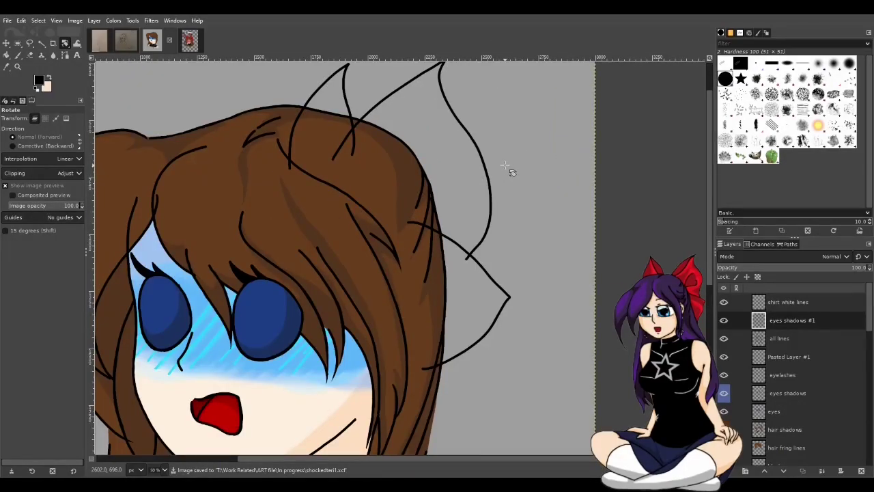
pyautogui.press('p')
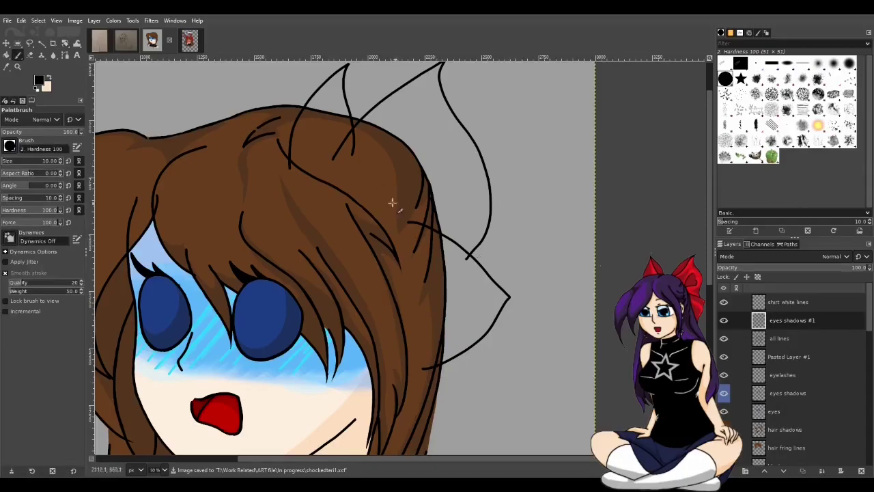
pyautogui.moveTo(289, 169); pyautogui.dragTo(422, 363)
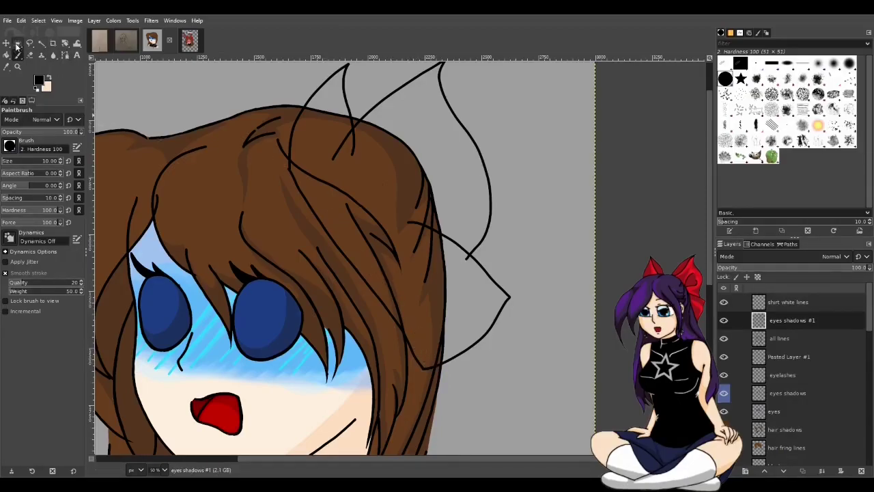
pyautogui.click(41, 43)
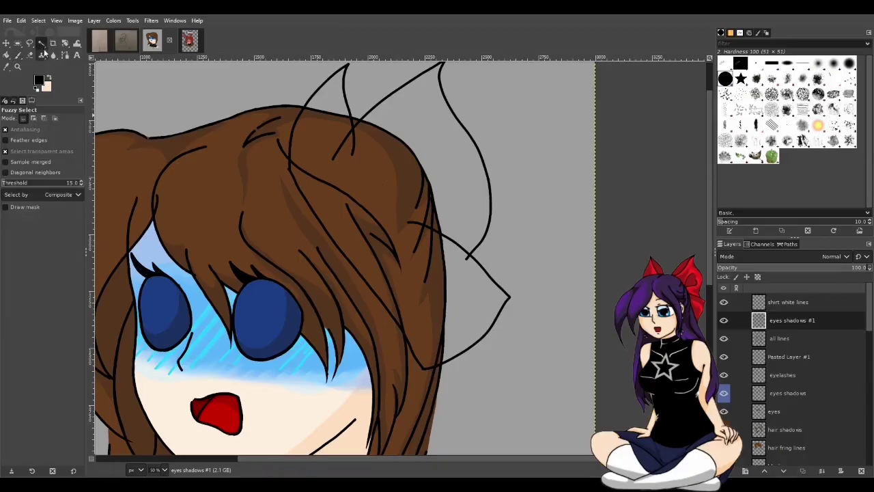
pyautogui.click(374, 111)
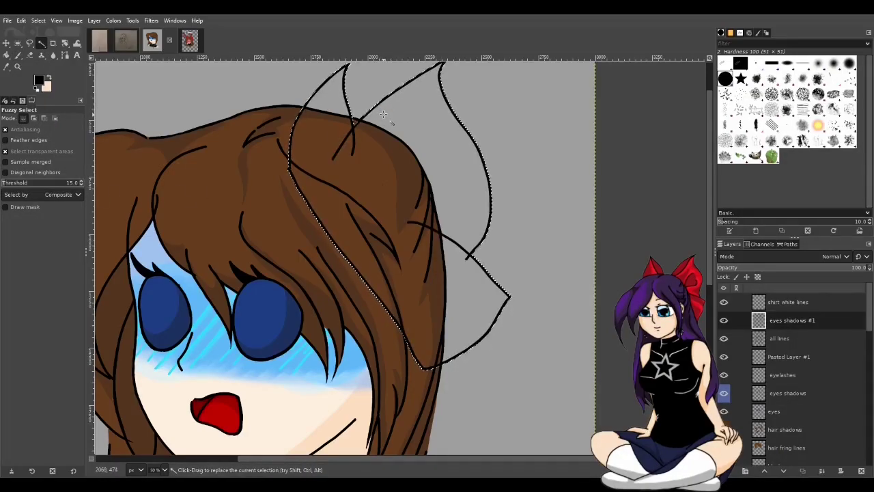
# - Show the colour swatches on the hidden Pasted Layer and pick the bright red B swatch as foreground colour
pyautogui.click(6, 66)
pyautogui.hscroll(-5, 494, 459)
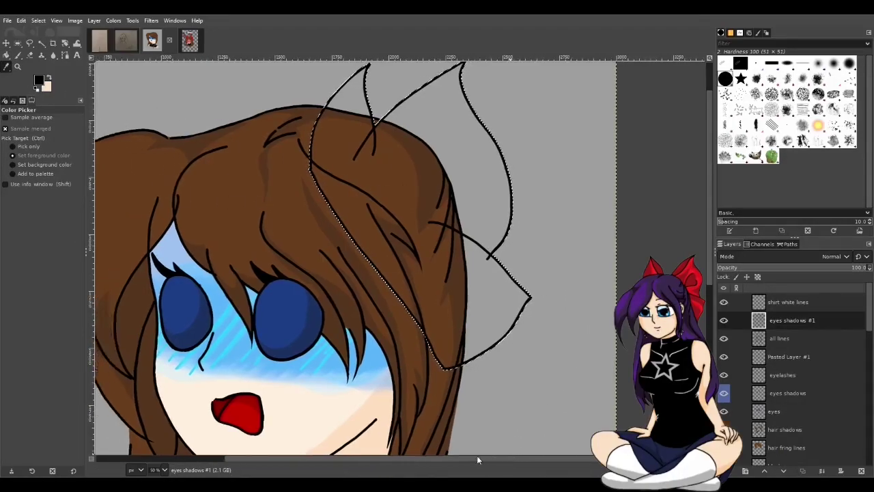
pyautogui.moveTo(870, 336); pyautogui.dragTo(841, 459)
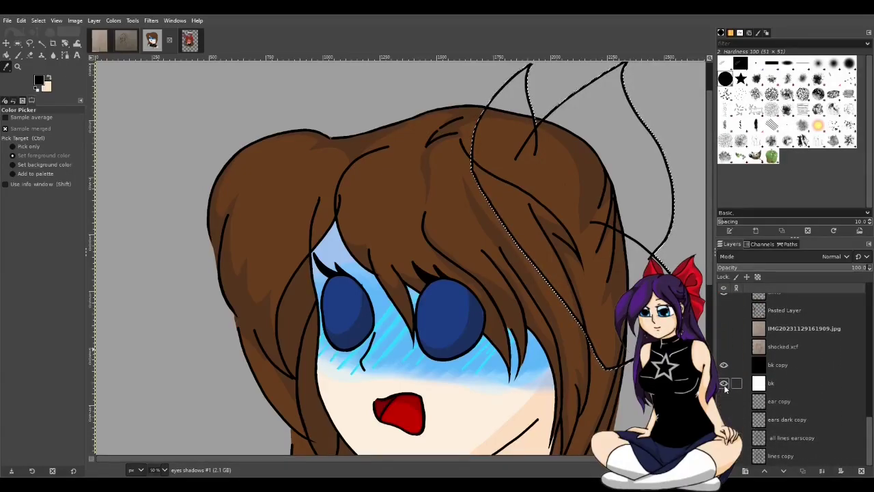
pyautogui.click(722, 311)
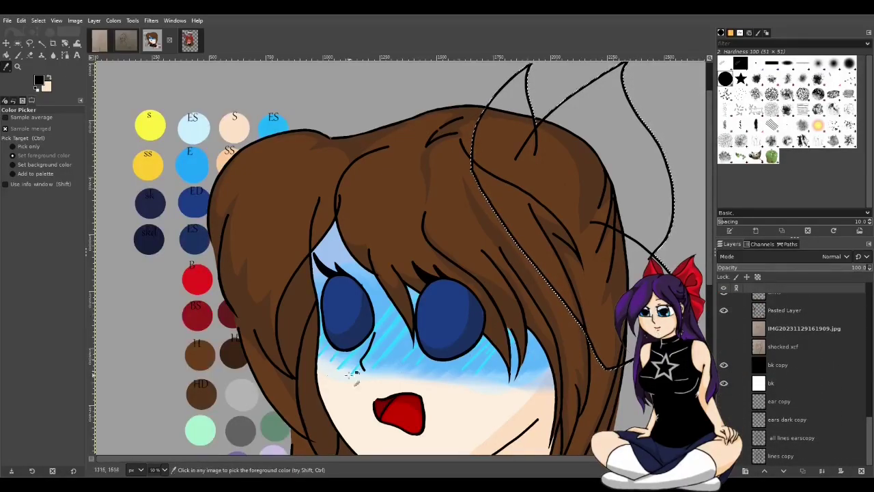
pyautogui.click(199, 273)
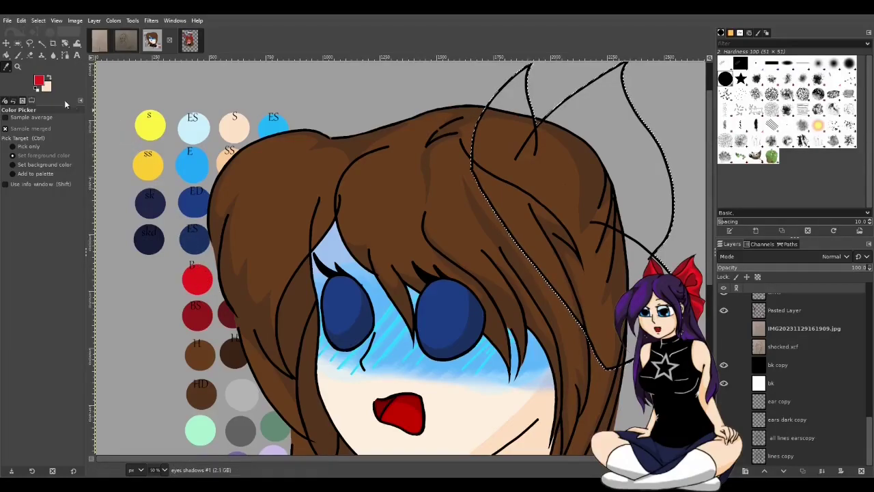
pyautogui.hotkey('shift', 'b')
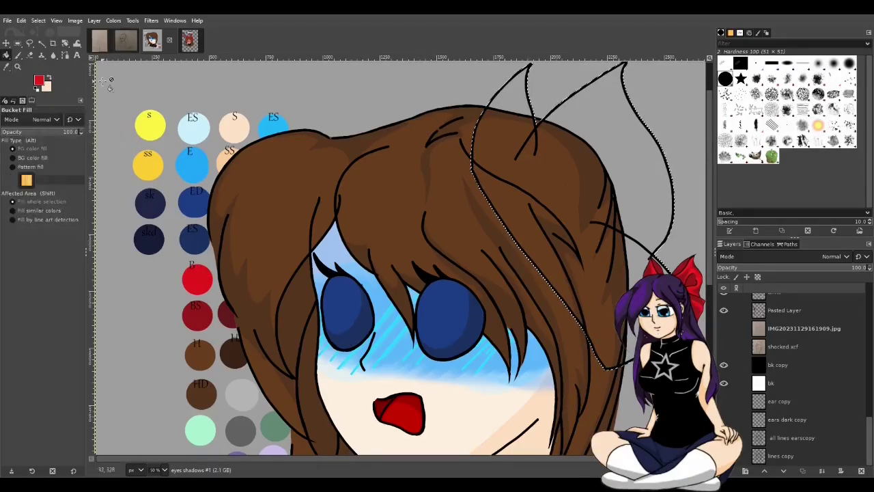
pyautogui.click(584, 128)
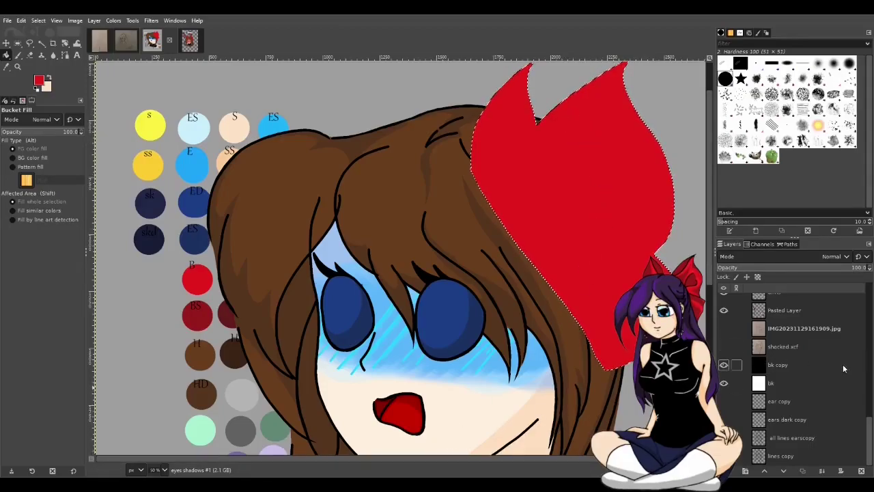
pyautogui.scroll(5, 796, 398)
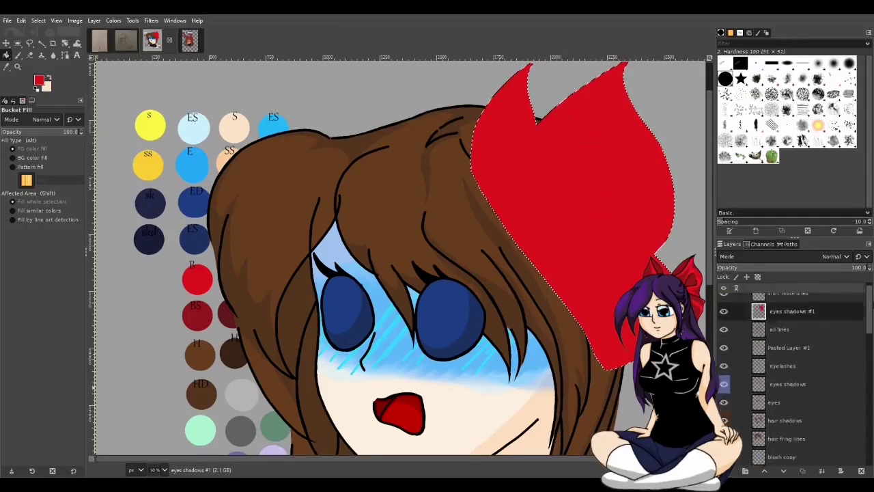
pyautogui.scroll(1, 791, 376)
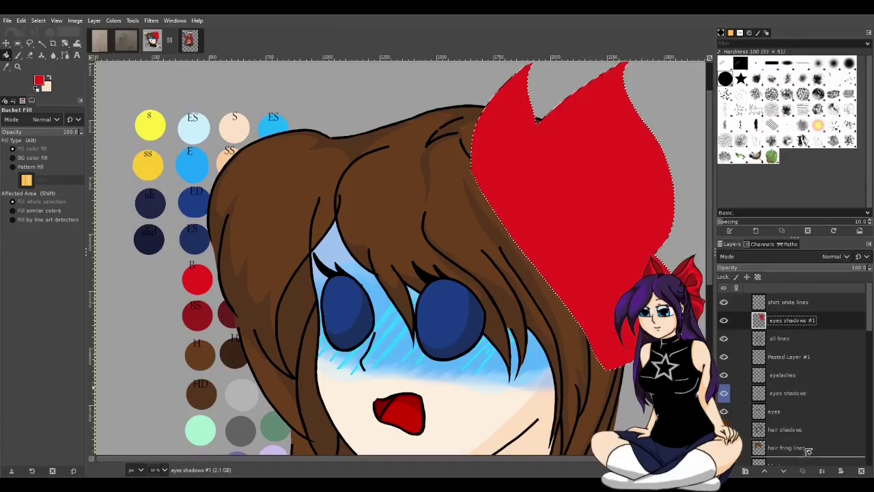
pyautogui.moveTo(807, 451); pyautogui.dragTo(812, 447)
pyautogui.scroll(-5, 843, 292)
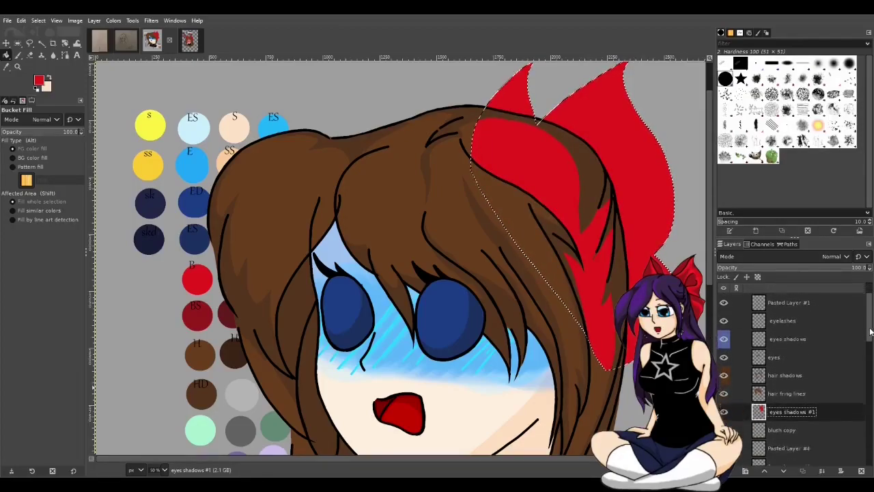
pyautogui.moveTo(843, 294); pyautogui.dragTo(836, 459)
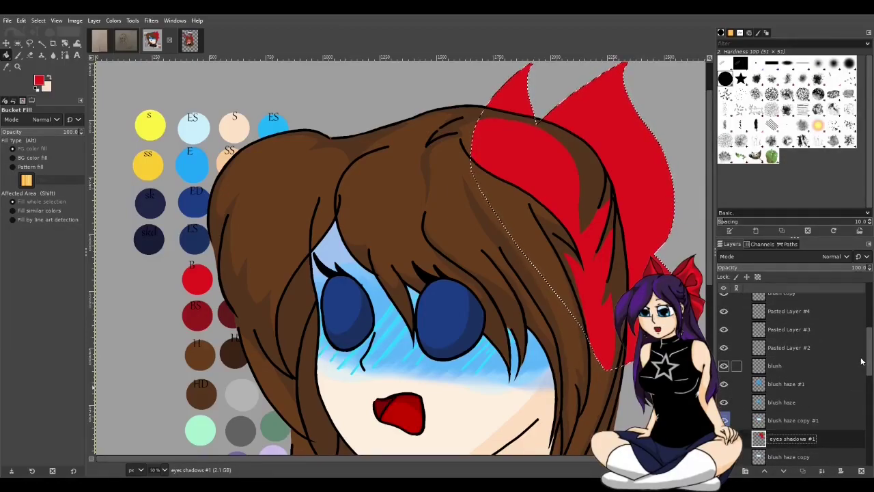
pyautogui.hotkey('ctrl', 'z')
pyautogui.hotkey('ctrl', 'z')
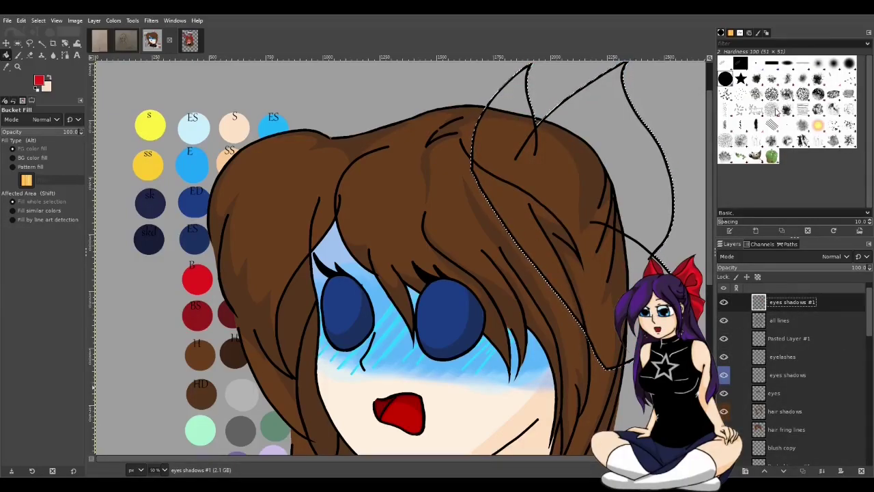
# - Duplicate the bow layer, moving the original beneath blush copy and the duplicate beneath the hair fring lines layer
pyautogui.hotkey('shift', 'ctrl', 'd')
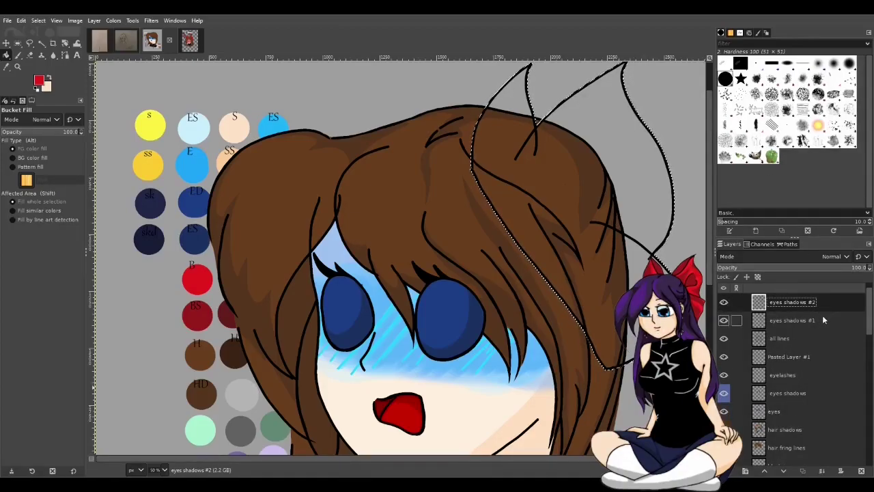
pyautogui.click(822, 318)
pyautogui.moveTo(813, 462); pyautogui.dragTo(813, 452)
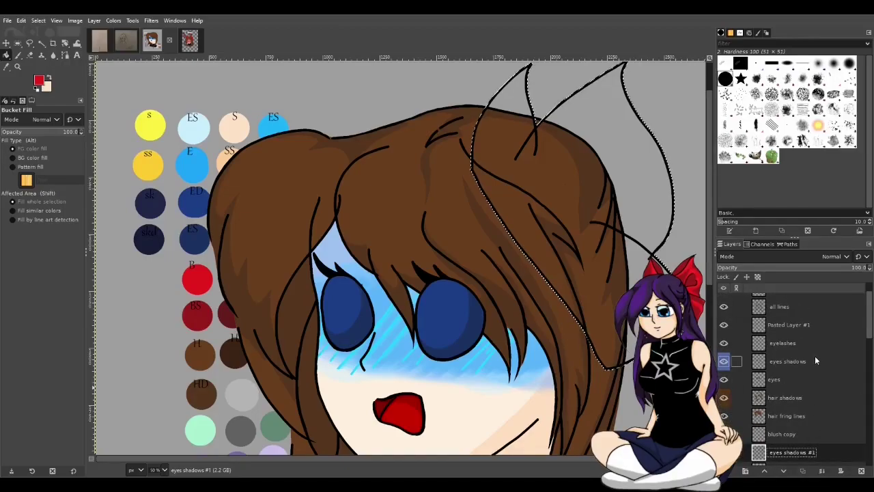
pyautogui.scroll(2, 814, 356)
pyautogui.moveTo(827, 318); pyautogui.dragTo(823, 437)
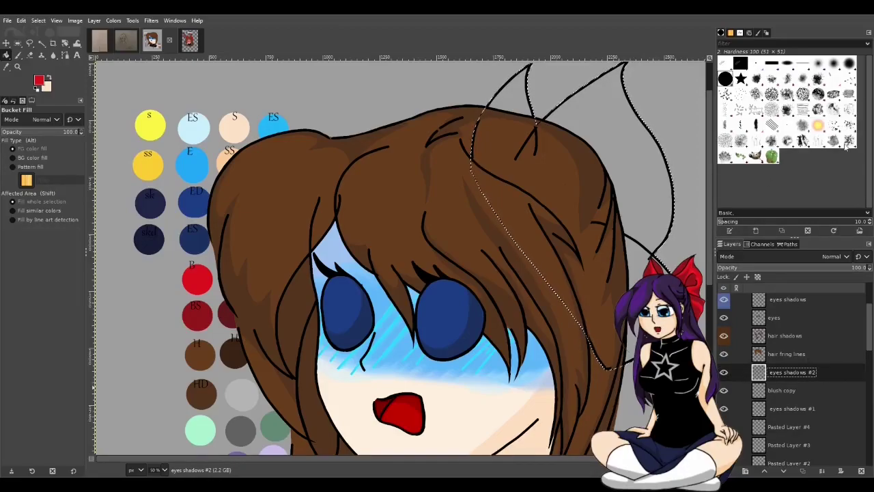
# - Tag both bow layers with the red colour tag and move them down beneath Pasted Layer #2
pyautogui.click(804, 408)
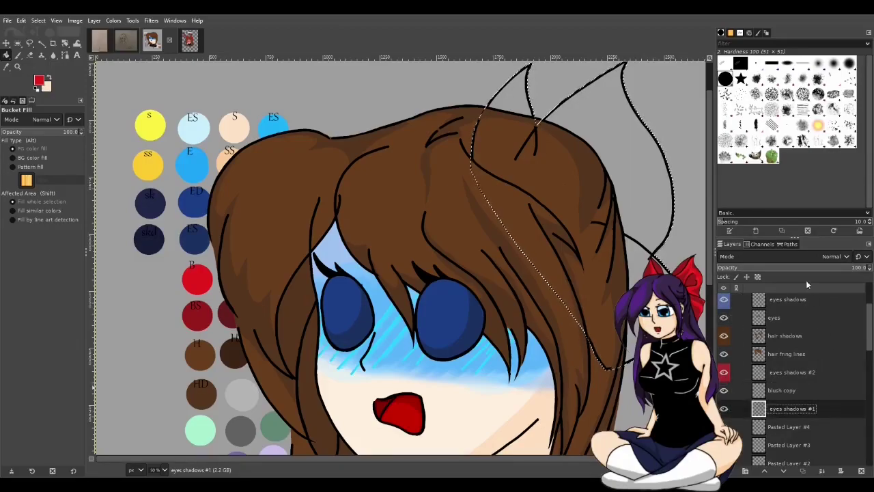
pyautogui.click(724, 409)
pyautogui.moveTo(827, 459); pyautogui.dragTo(826, 459)
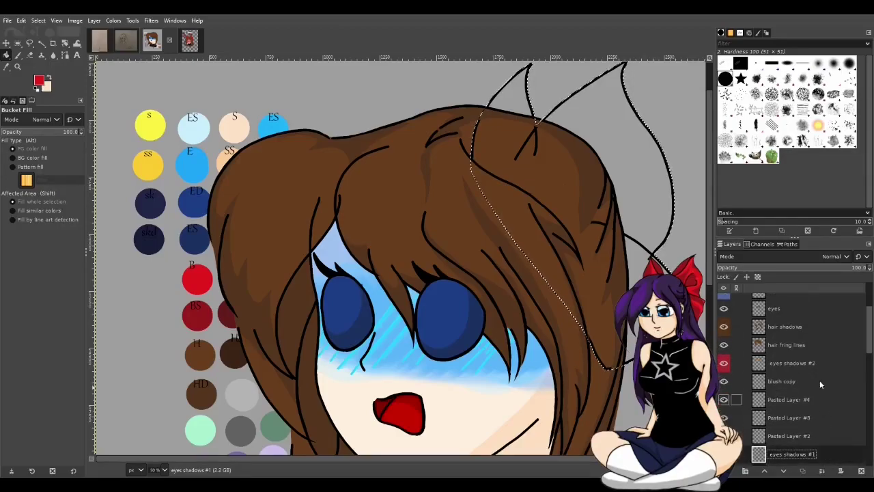
pyautogui.moveTo(828, 366); pyautogui.dragTo(833, 429)
pyautogui.scroll(-5, 830, 423)
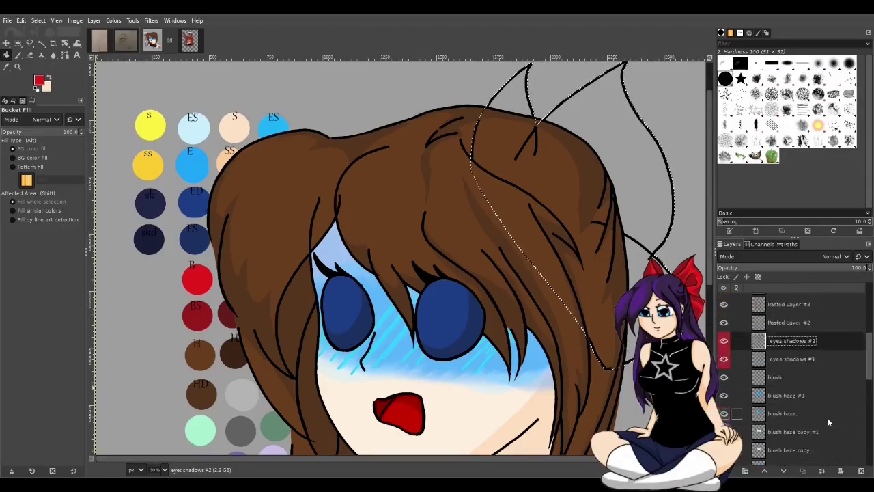
# - Move both bow layers, eyes shadows #1 and eyes shadows #2, down the stack to directly beneath the hair back lines layer
pyautogui.click(828, 334)
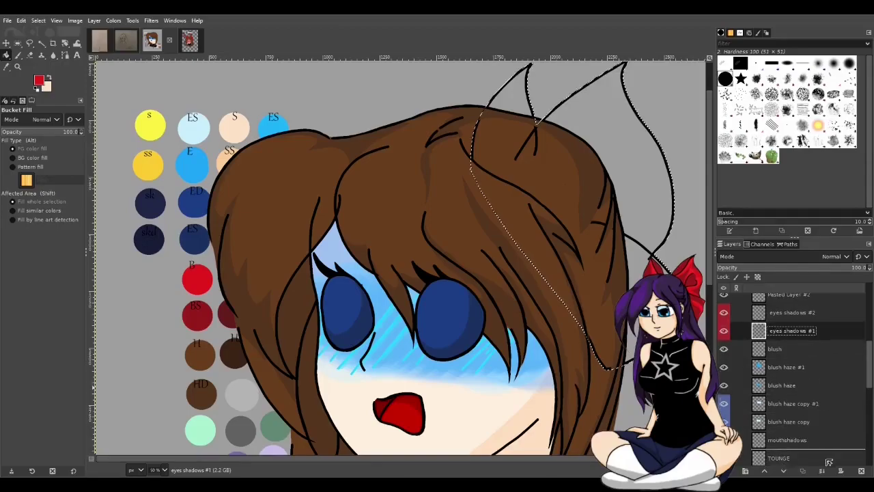
pyautogui.scroll(-1, 829, 335)
pyautogui.moveTo(826, 307); pyautogui.dragTo(819, 444)
pyautogui.scroll(1, 815, 355)
pyautogui.moveTo(826, 310); pyautogui.dragTo(834, 440)
pyautogui.scroll(-2, 834, 440)
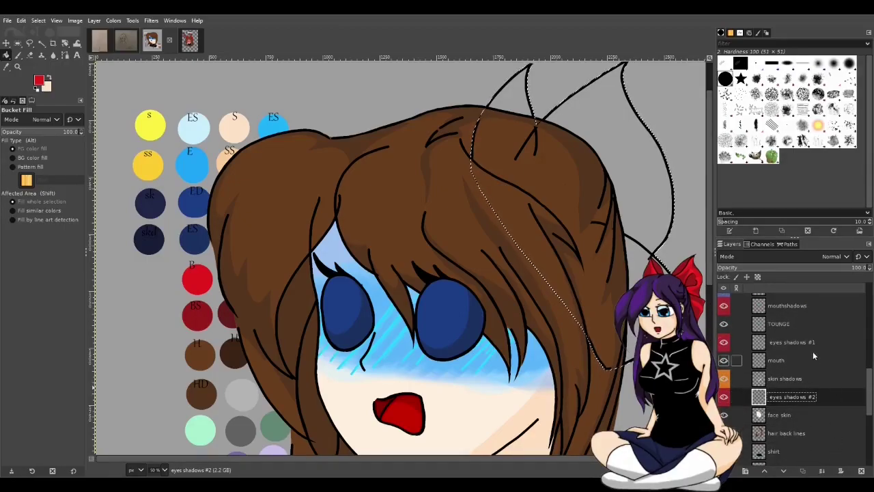
pyautogui.moveTo(836, 341); pyautogui.dragTo(829, 442)
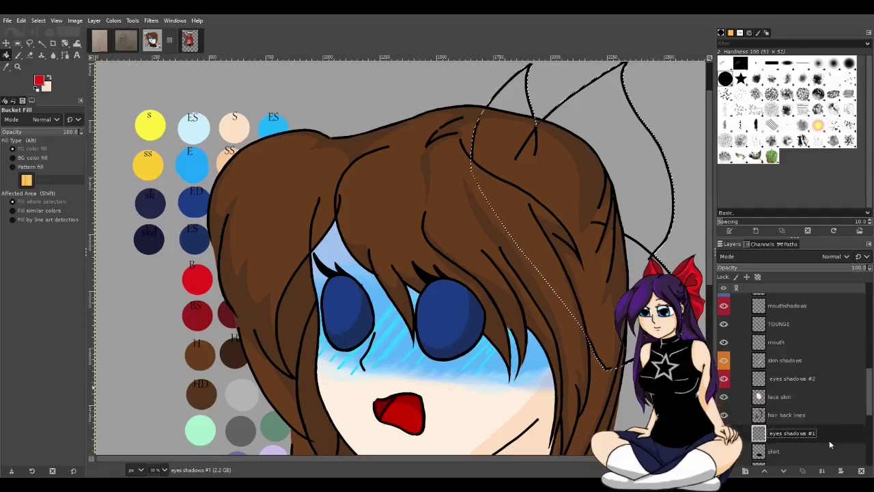
pyautogui.moveTo(826, 377); pyautogui.dragTo(823, 442)
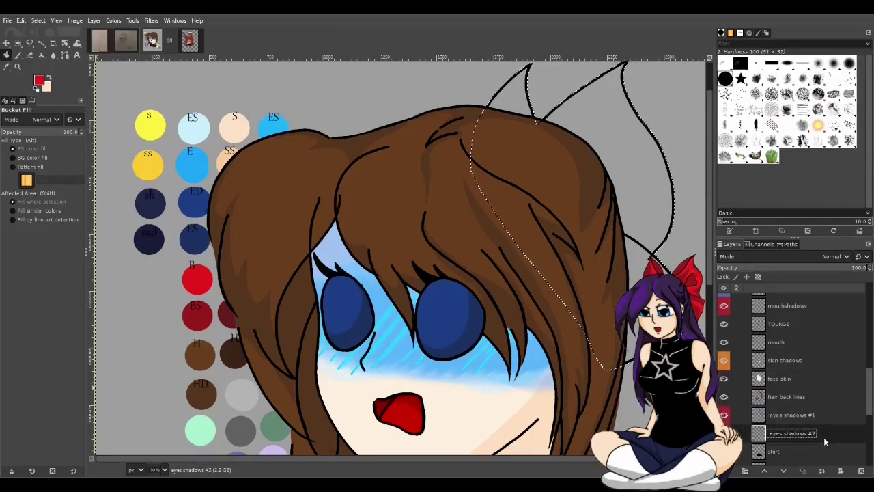
# - Bucket-fill the bow selection with the bright red foreground colour on the eyes shadows #2 layer
pyautogui.hotkey('shift', 'r')
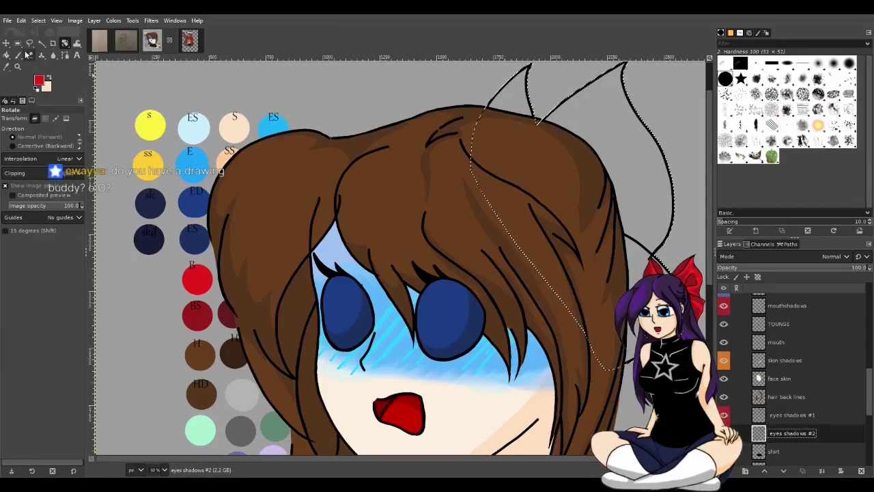
pyautogui.click(7, 56)
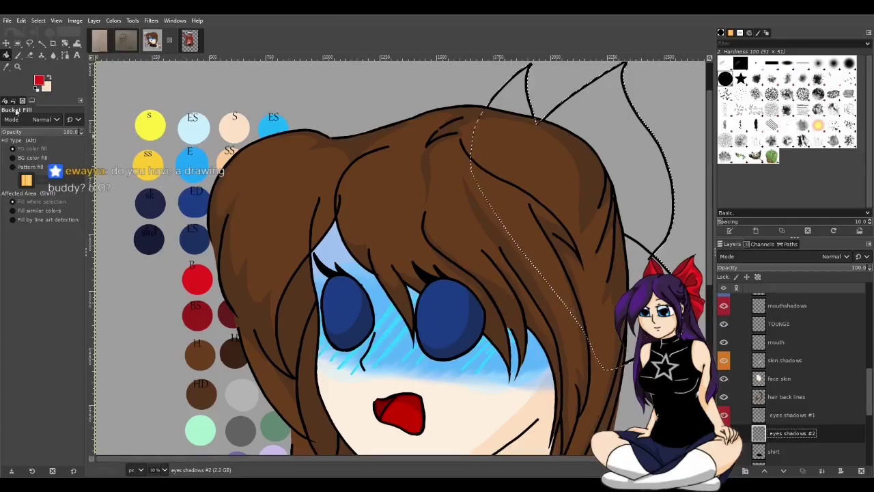
pyautogui.click(605, 135)
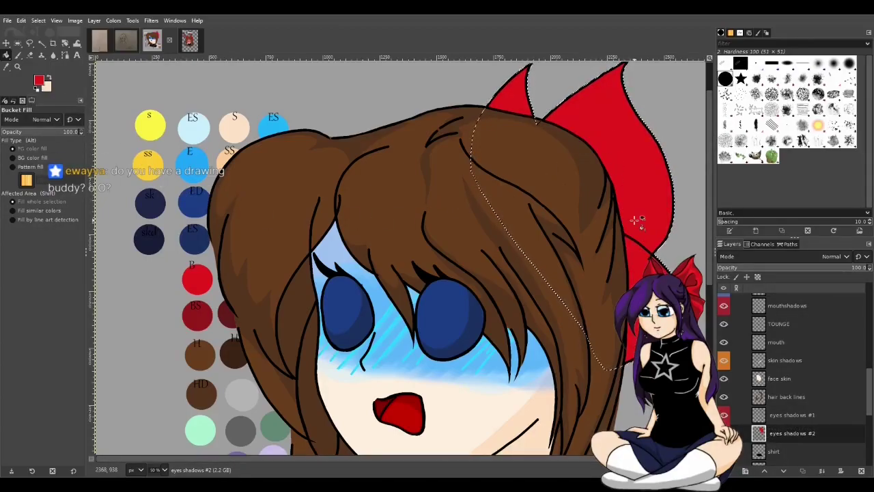
# - Clear the bow selection and save the image
pyautogui.click(45, 43)
pyautogui.press('-')
pyautogui.press('-')
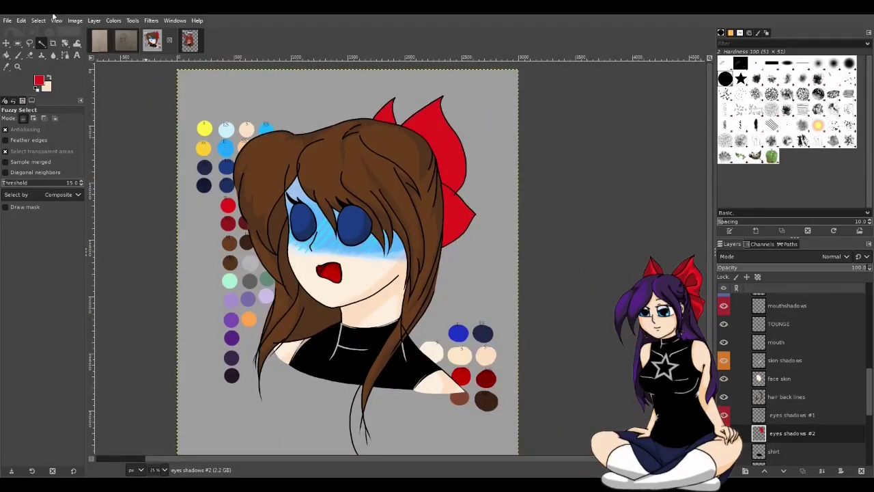
pyautogui.hotkey('ctrl', 's')
pyautogui.hotkey('shift', 'b')
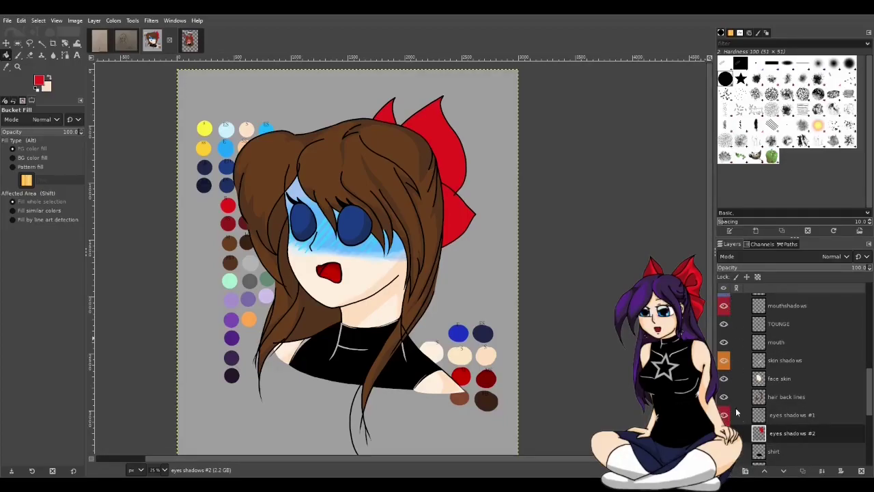
# - Add a layer above the red bow fill and paint black fold lines inside the two upper loops with a size 10 brush
pyautogui.click(799, 469)
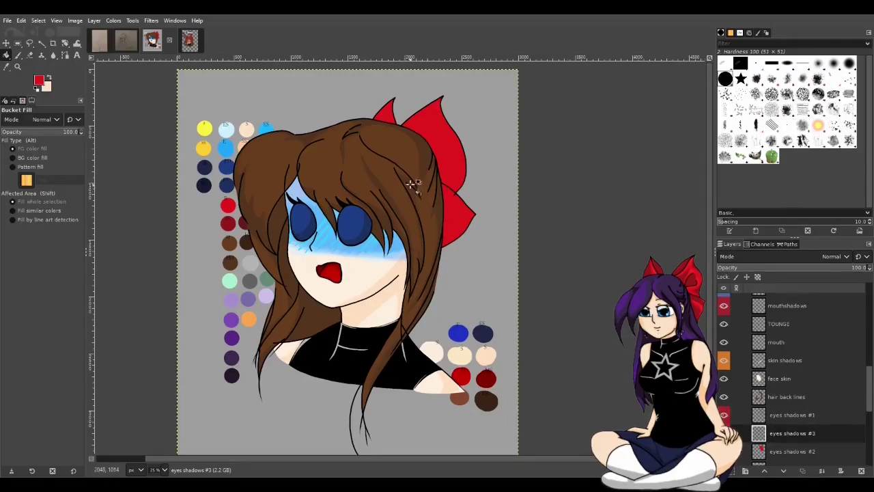
pyautogui.click(18, 55)
pyautogui.click(37, 87)
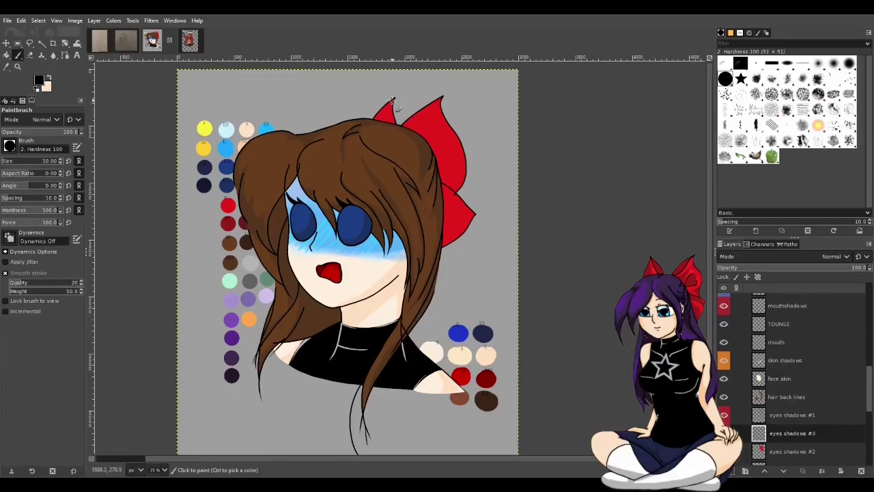
pyautogui.click(385, 121)
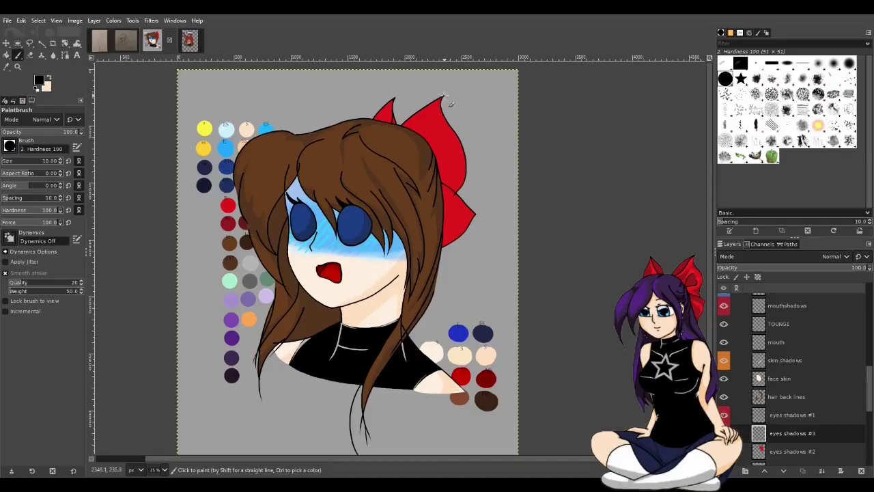
pyautogui.moveTo(442, 97); pyautogui.dragTo(408, 130)
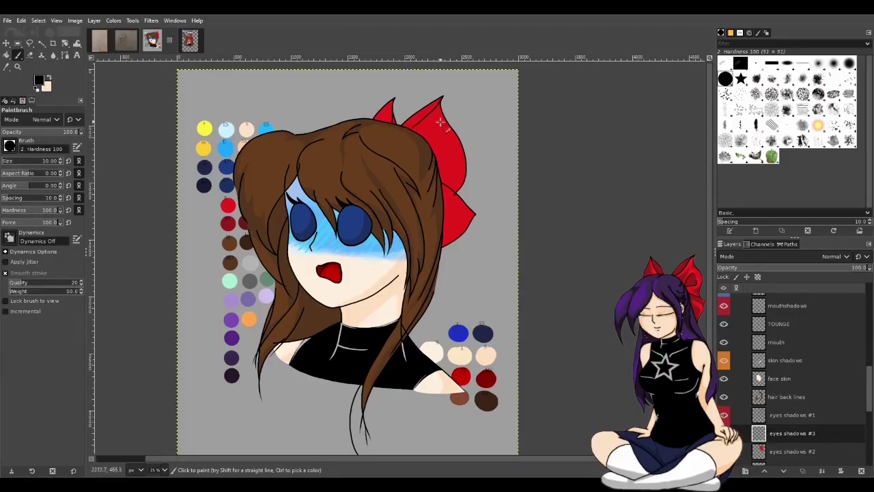
pyautogui.press('ctrl')
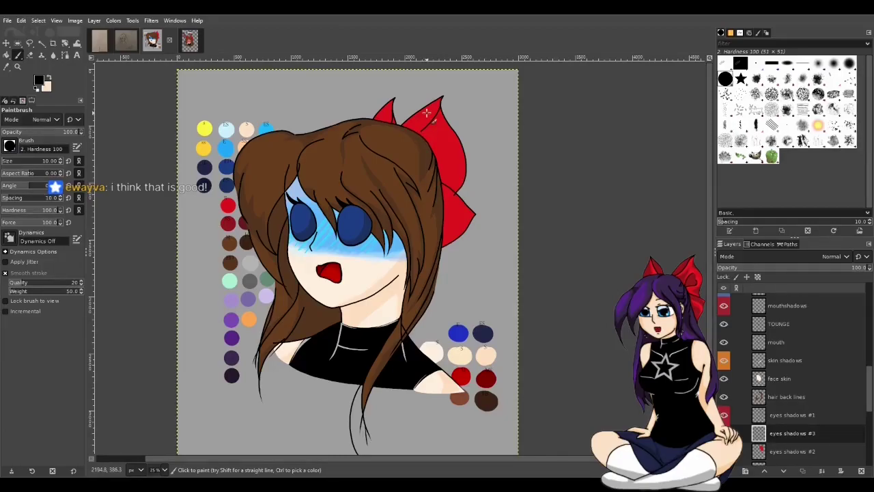
# - Extend the large upper loop's fold line down to the hair and erase the stray black line around its tip
pyautogui.press('u')
pyautogui.scroll(1, 434, 113)
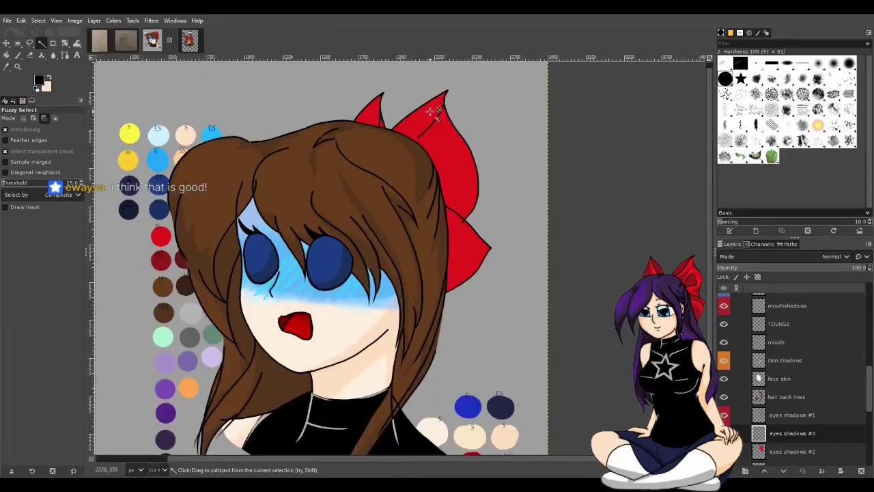
pyautogui.press('p')
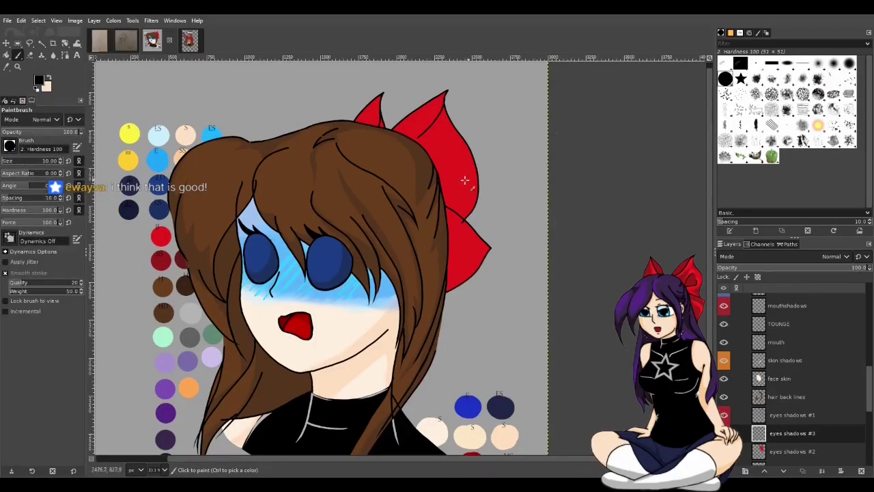
pyautogui.click(415, 138)
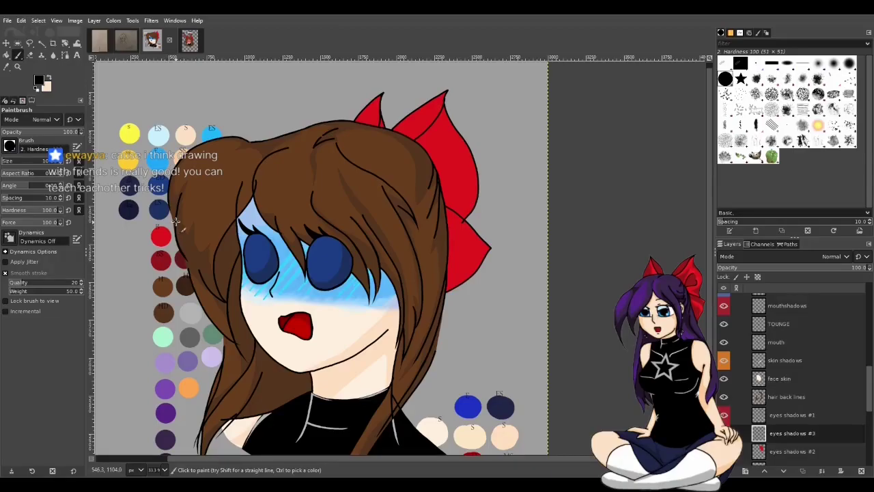
pyautogui.hotkey('shift', 'e')
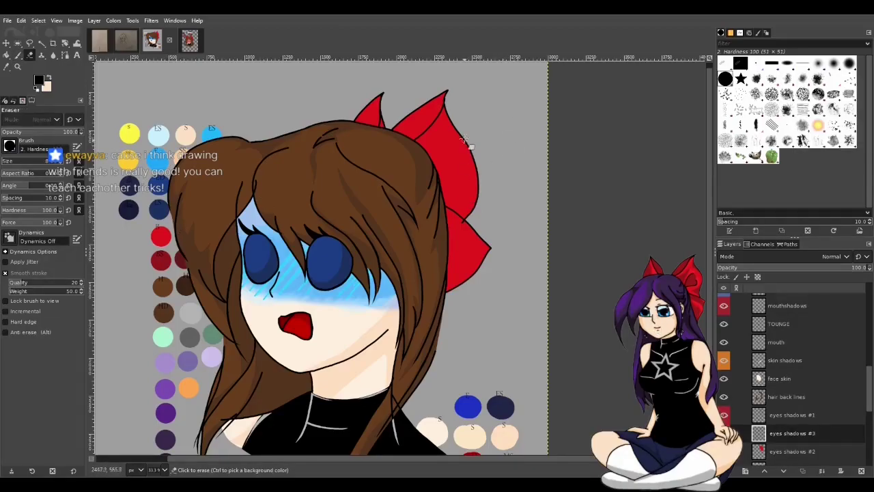
pyautogui.moveTo(461, 110); pyautogui.dragTo(449, 102)
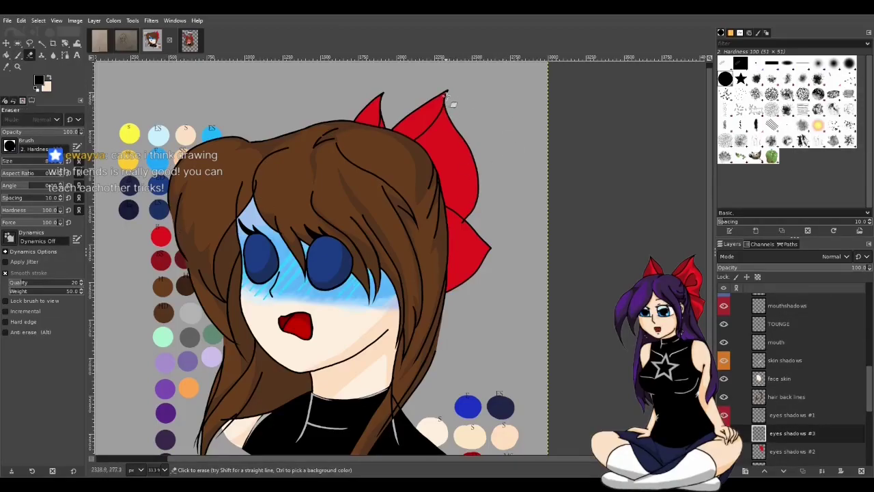
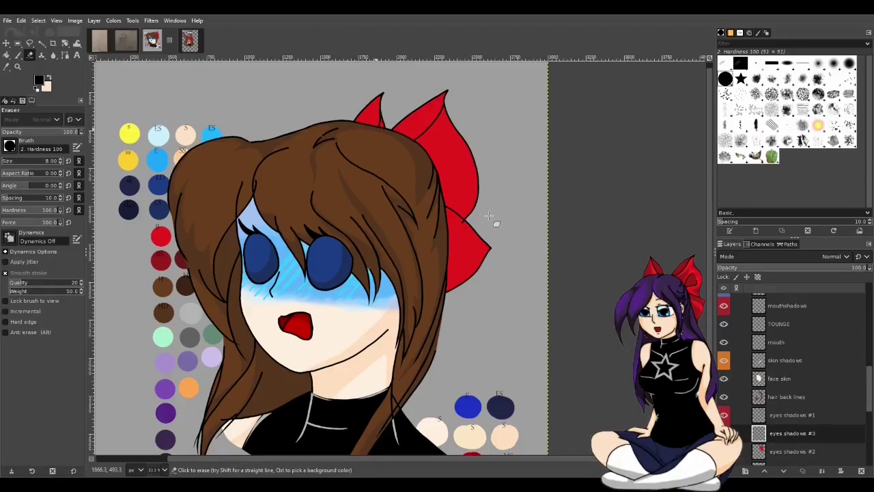
# - Duplicate the eyes shadows #1 layer and move the copy directly above the red bow fill layer
pyautogui.doubleClick(786, 415)
pyautogui.click(725, 415)
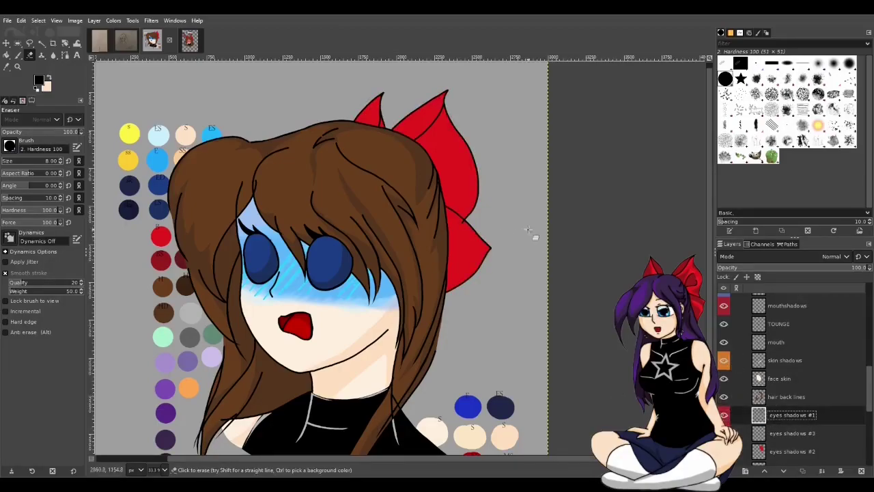
pyautogui.press('Return')
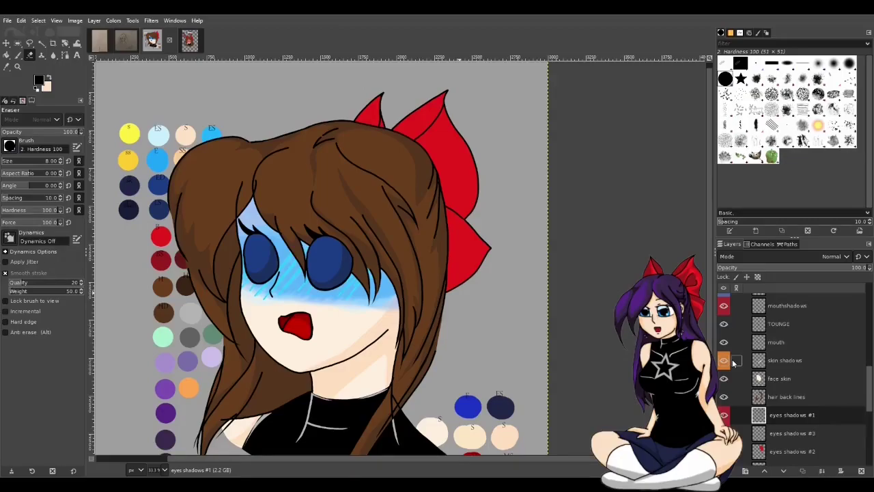
pyautogui.press('p')
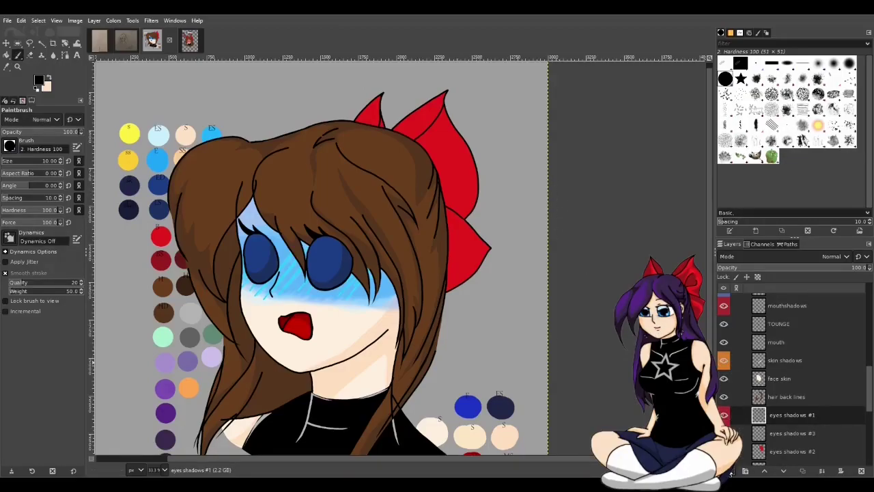
pyautogui.hotkey('shift', 'ctrl', 'd')
pyautogui.moveTo(797, 415); pyautogui.dragTo(812, 457)
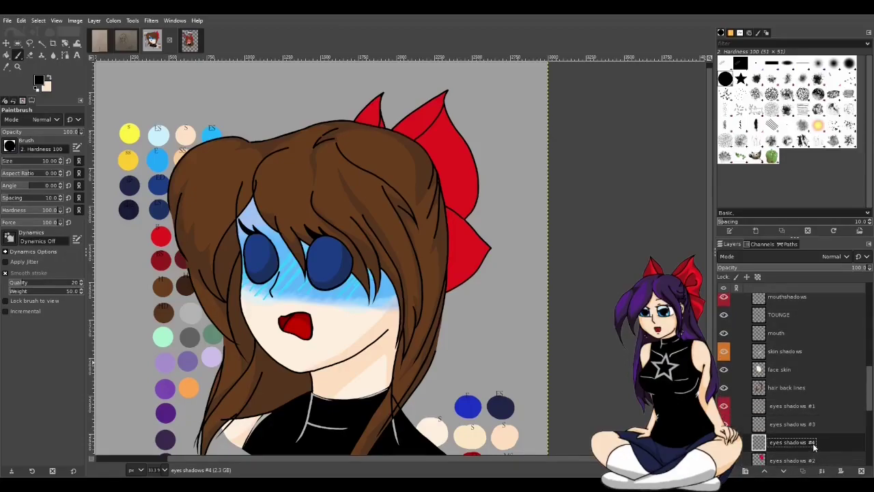
# - Pick the dark red BS swatch as foreground colour and set the Paintbrush size to 44
pyautogui.click(15, 66)
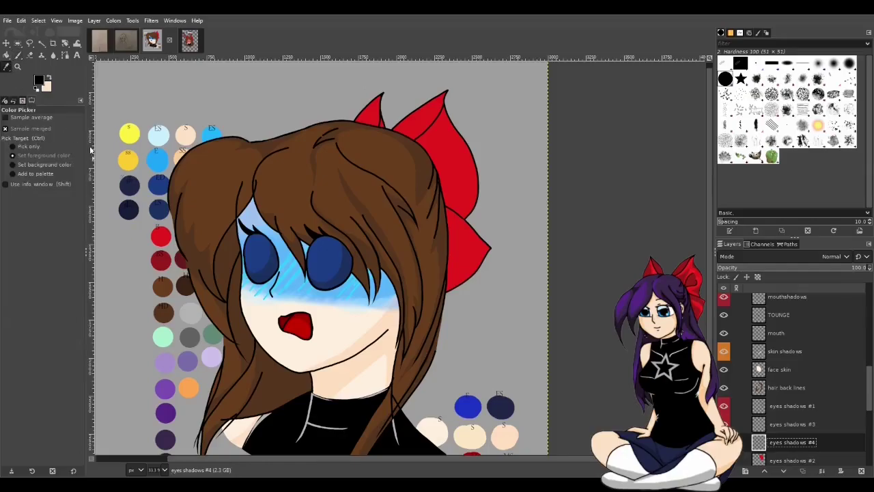
pyautogui.click(167, 261)
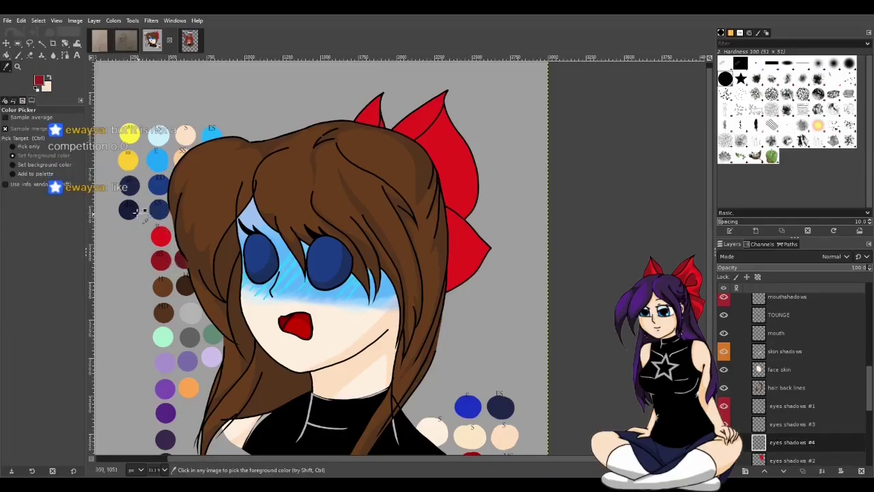
pyautogui.click(17, 55)
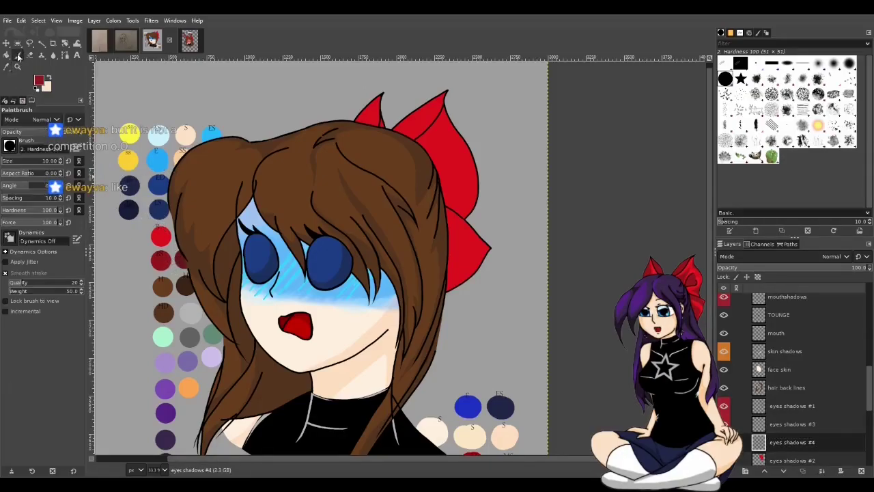
pyautogui.click(8, 160)
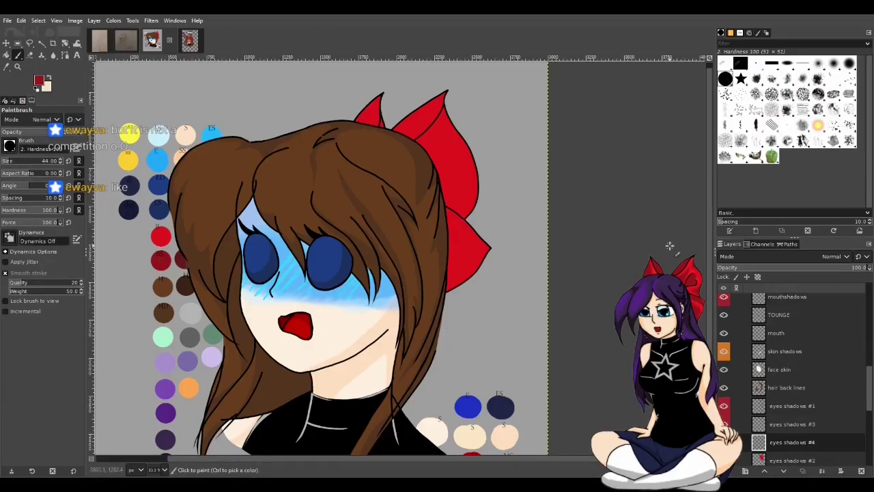
# - Paint dark red shading over the inner folds of the narrow loop and the large upper loop of the bow
pyautogui.press('u')
pyautogui.scroll(4, 375, 110)
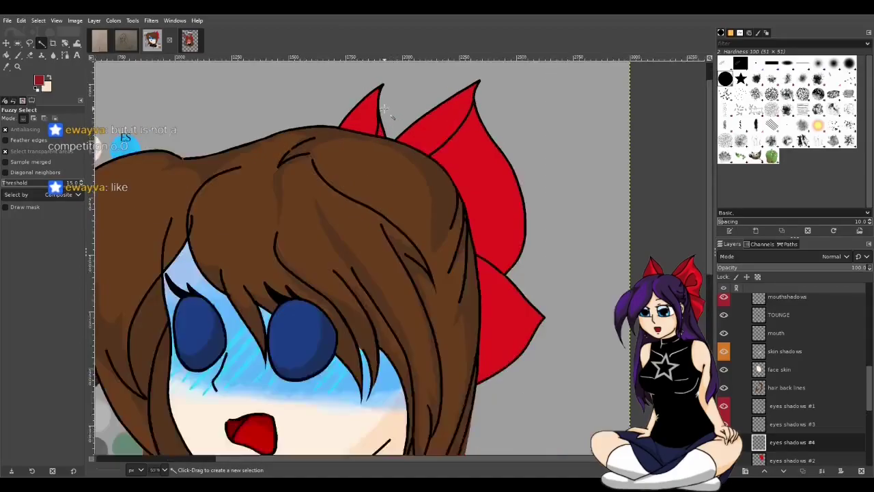
pyautogui.scroll(3, 395, 109)
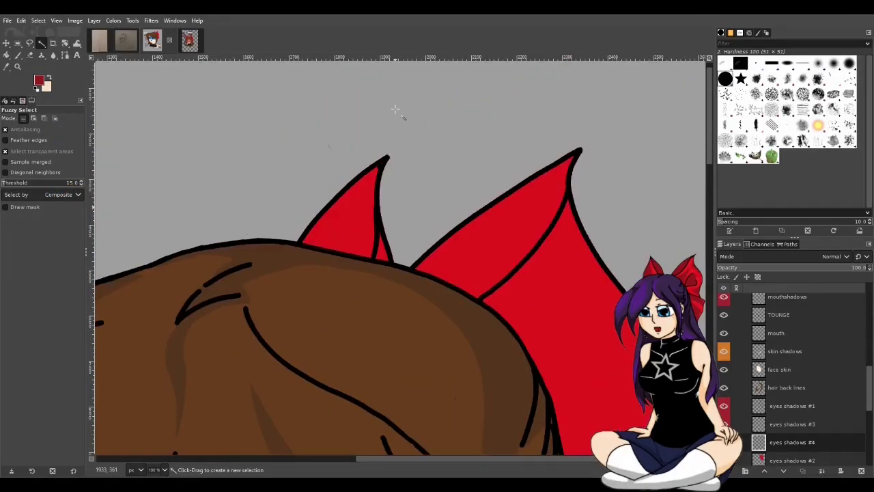
pyautogui.press('p')
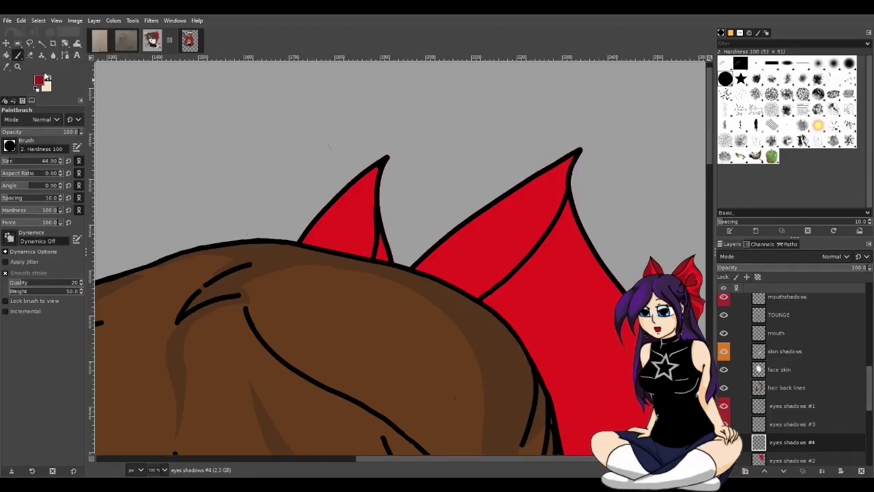
pyautogui.moveTo(369, 175)
pyautogui.mouseDown()
pyautogui.moveTo(357, 257)
pyautogui.moveTo(360, 181)
pyautogui.moveTo(307, 241)
pyautogui.moveTo(352, 252)
pyautogui.moveTo(355, 215)
pyautogui.moveTo(339, 225)
pyautogui.moveTo(361, 193)
pyautogui.mouseUp()
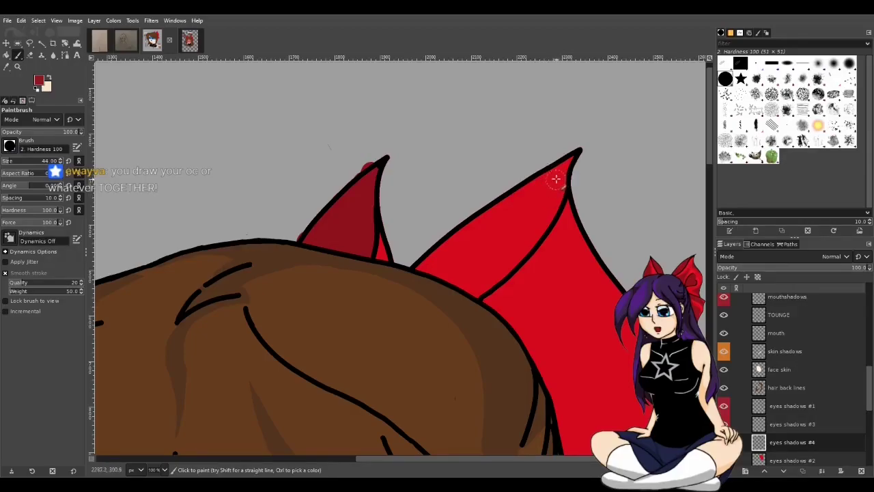
pyautogui.moveTo(562, 171)
pyautogui.mouseDown()
pyautogui.moveTo(485, 270)
pyautogui.moveTo(424, 268)
pyautogui.moveTo(577, 155)
pyautogui.moveTo(511, 207)
pyautogui.moveTo(549, 184)
pyautogui.moveTo(512, 238)
pyautogui.moveTo(554, 189)
pyautogui.moveTo(520, 228)
pyautogui.moveTo(531, 216)
pyautogui.moveTo(514, 251)
pyautogui.moveTo(543, 220)
pyautogui.moveTo(554, 196)
pyautogui.moveTo(492, 279)
pyautogui.moveTo(470, 293)
pyautogui.moveTo(507, 240)
pyautogui.moveTo(462, 271)
pyautogui.moveTo(475, 247)
pyautogui.moveTo(436, 270)
pyautogui.moveTo(464, 282)
pyautogui.mouseUp()
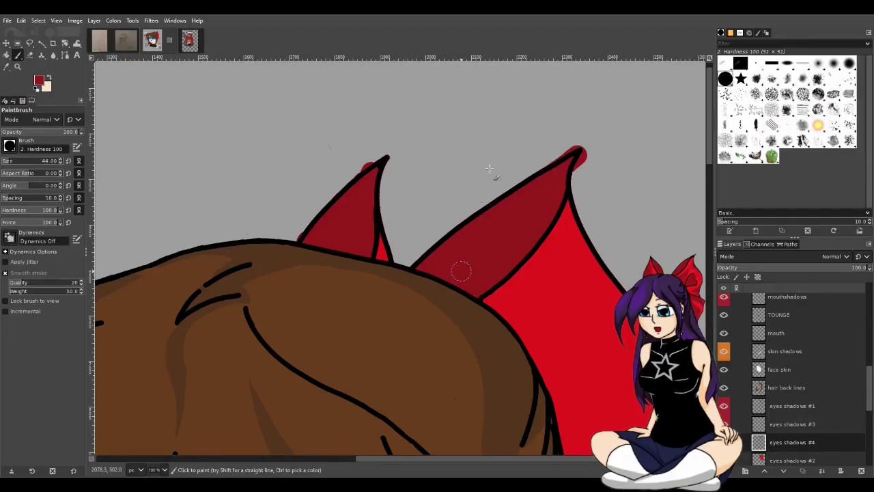
# - Erase the dark red overspill outside the outlines of the two upper bow loops with a size 8 eraser
pyautogui.hotkey('shift', 'e')
pyautogui.click(309, 236)
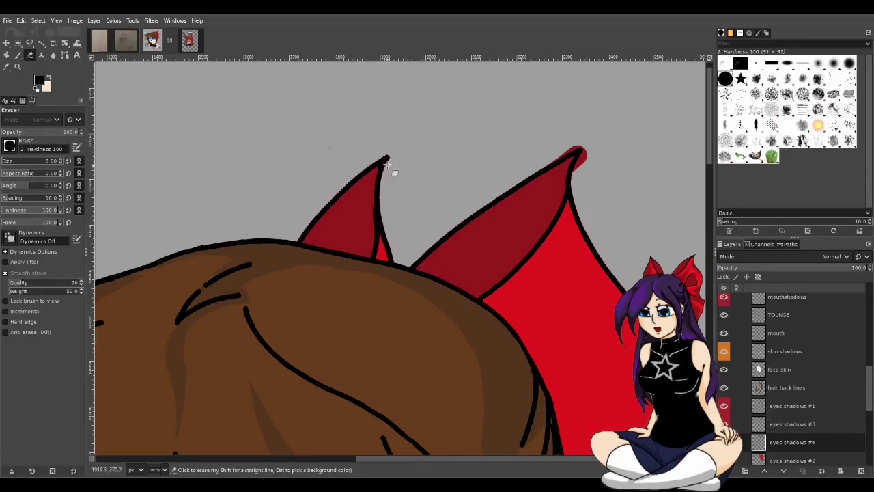
pyautogui.moveTo(572, 179)
pyautogui.mouseDown()
pyautogui.moveTo(591, 145)
pyautogui.moveTo(571, 189)
pyautogui.moveTo(585, 145)
pyautogui.moveTo(565, 155)
pyautogui.mouseUp()
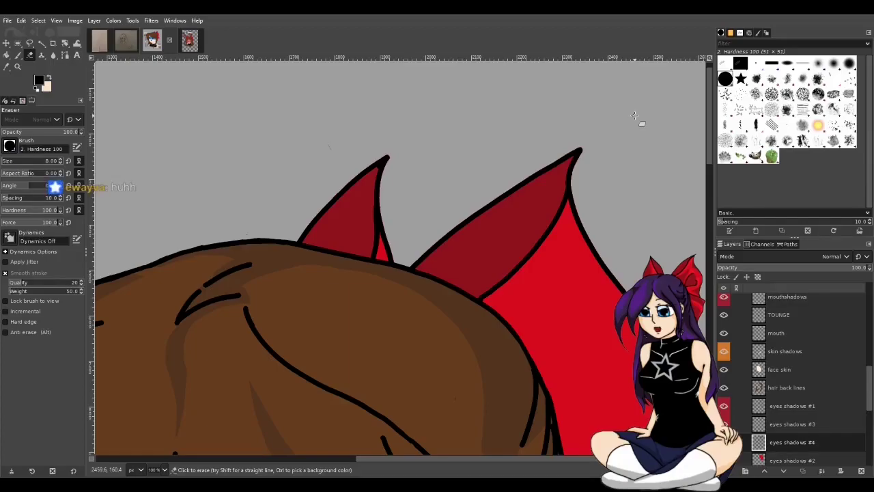
# - Set the eraser size to 16, check the bow's edges for stray colour and erase the speck near the notch between the large loop and the lower tail
pyautogui.click(809, 460)
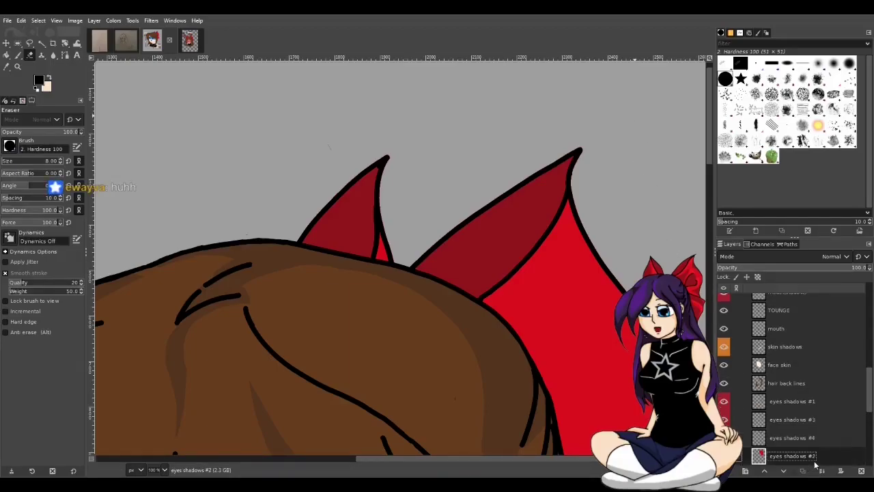
pyautogui.press('u')
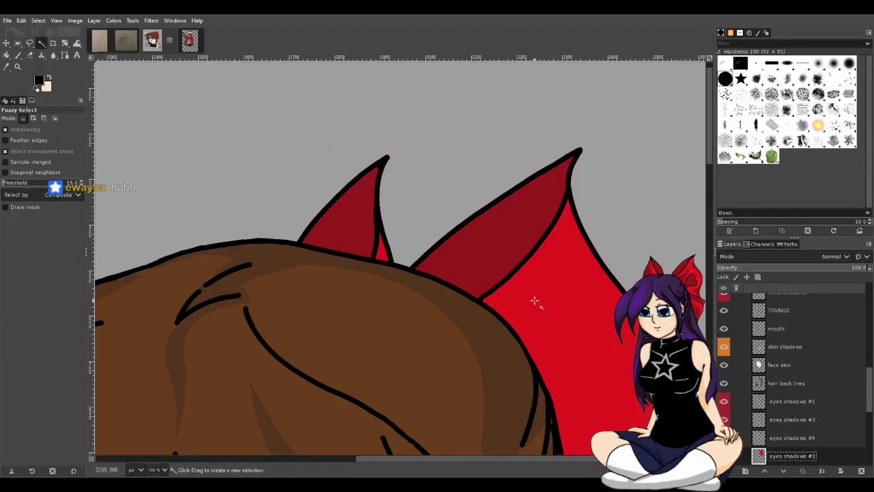
pyautogui.hotkey('shift', 'e')
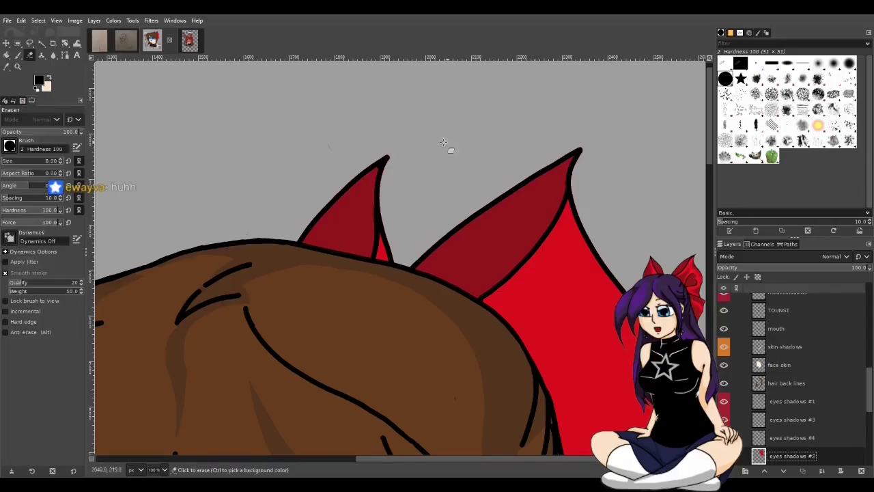
pyautogui.press(']')
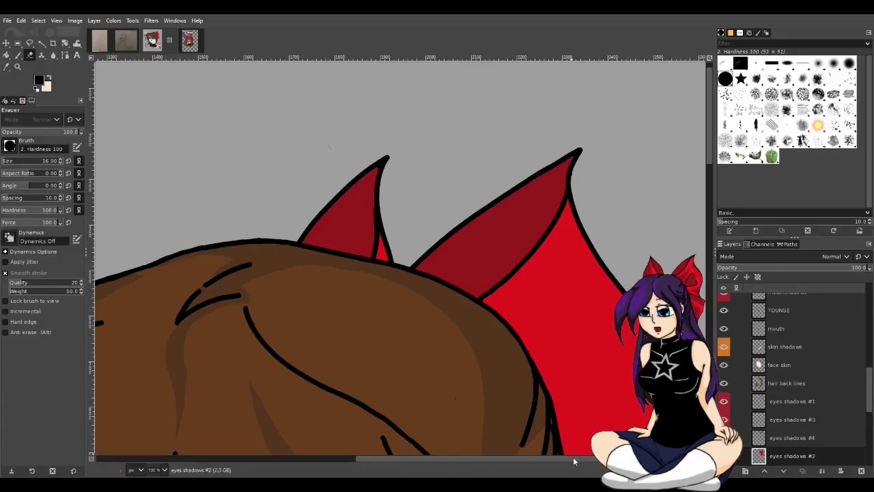
pyautogui.hscroll(5, 595, 459)
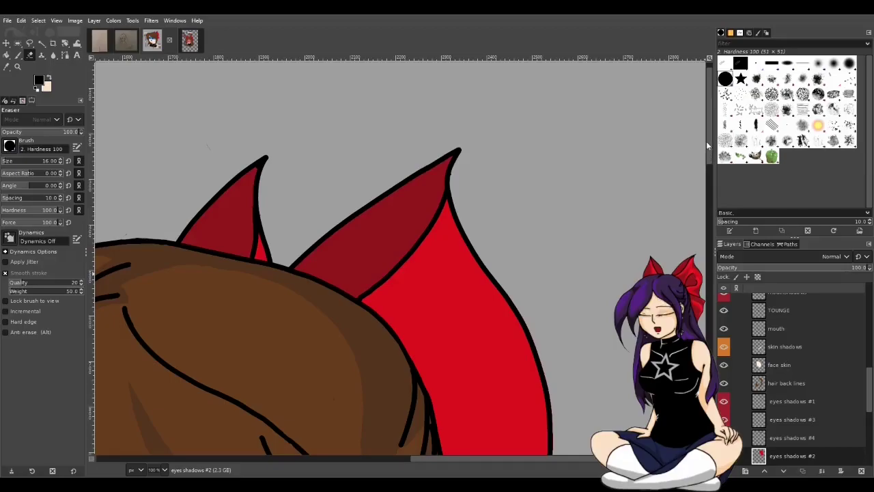
pyautogui.scroll(-8, 706, 141)
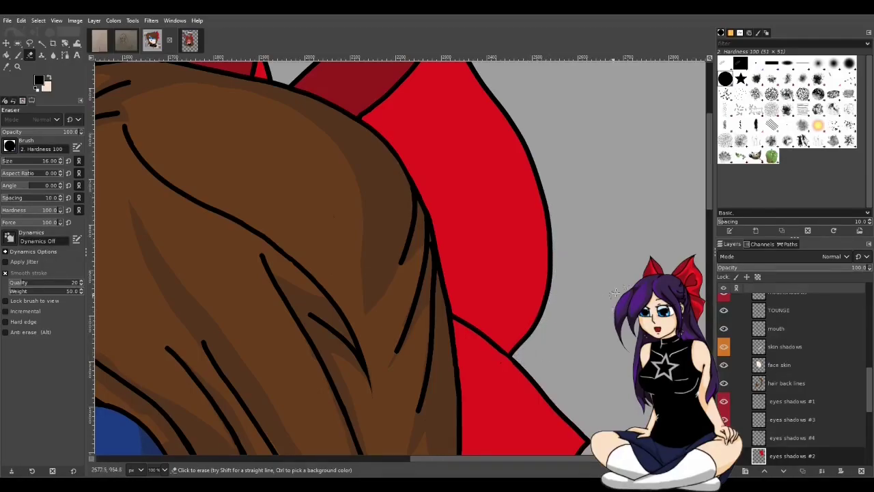
pyautogui.moveTo(710, 193); pyautogui.dragTo(708, 237)
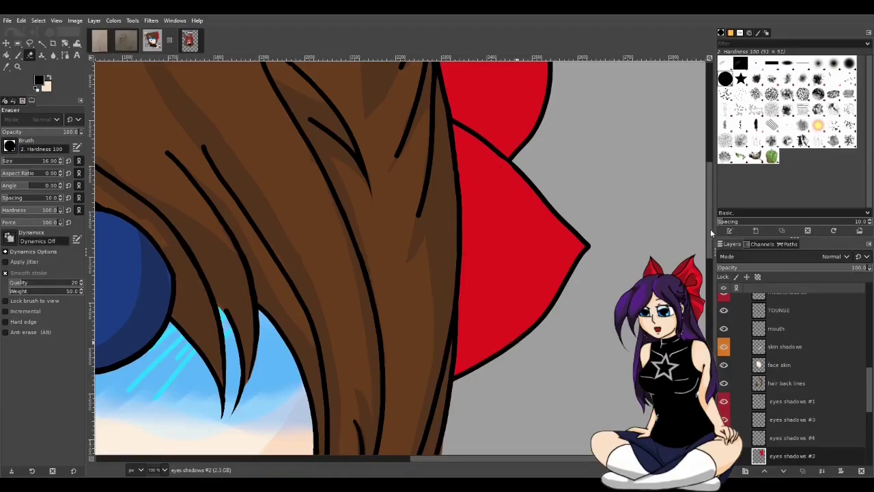
pyautogui.scroll(4, 705, 211)
pyautogui.press('u')
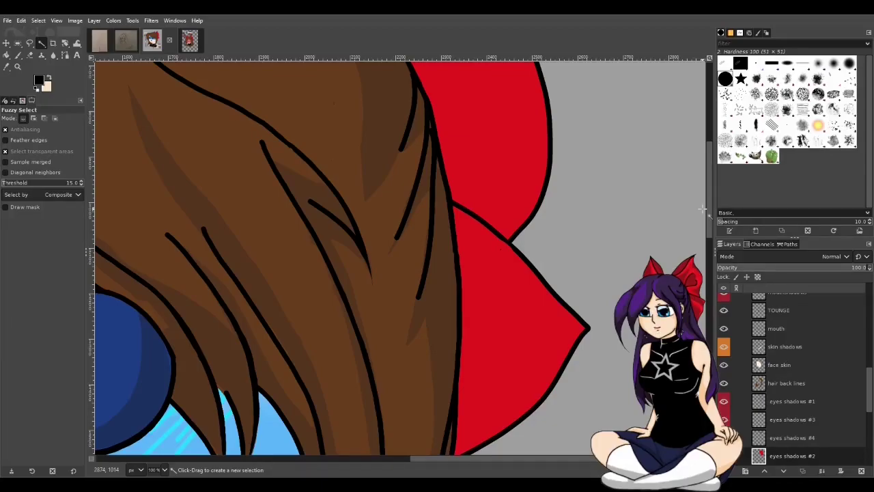
pyautogui.hotkey('shift', 'e')
pyautogui.click(791, 400)
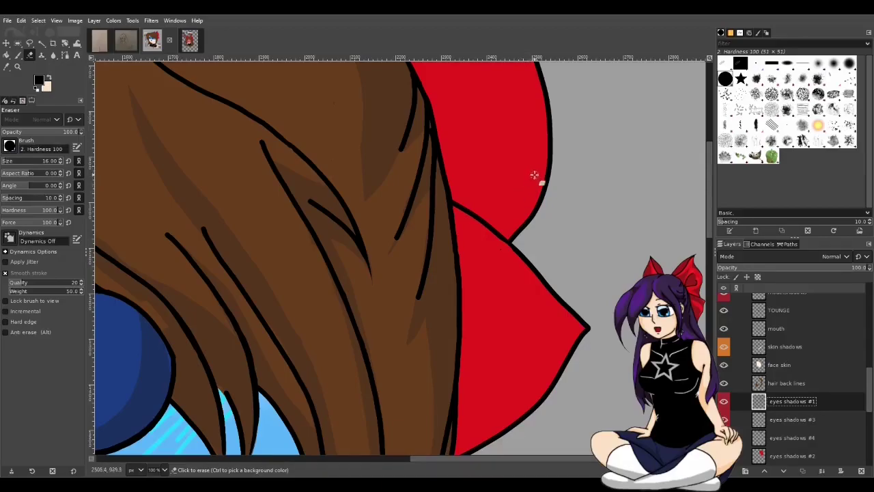
pyautogui.click(504, 250)
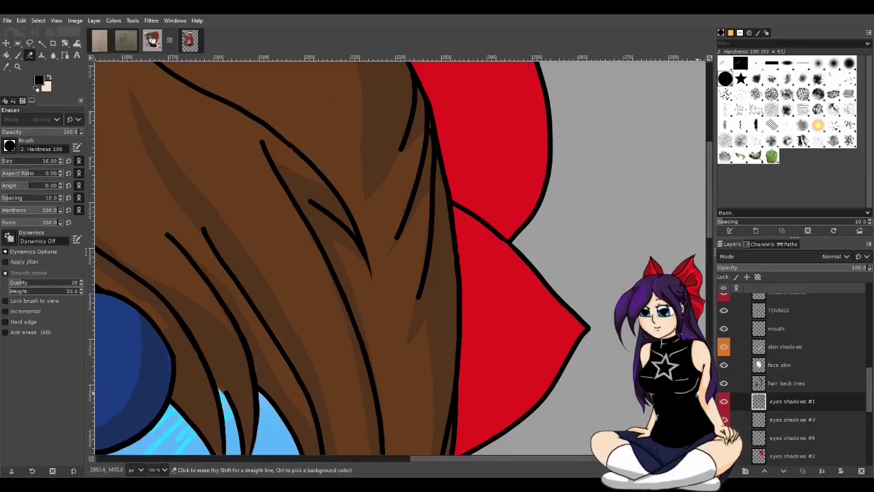
pyautogui.press('u')
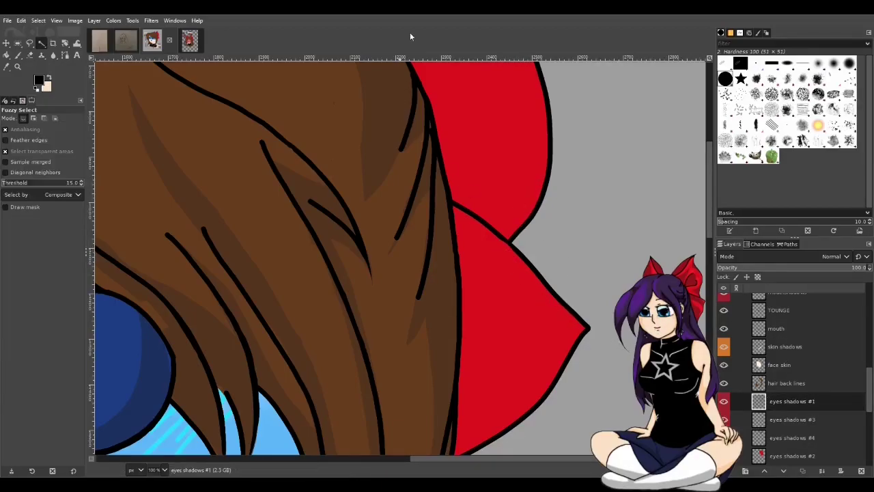
# - On the eyes shadows #4 layer, paint dark red shading beside the hair on the lower bow tail and a curled shadow inside the large loop
pyautogui.keyDown('ctrl'); pyautogui.scroll(-3, 416, 86); pyautogui.keyUp('ctrl')
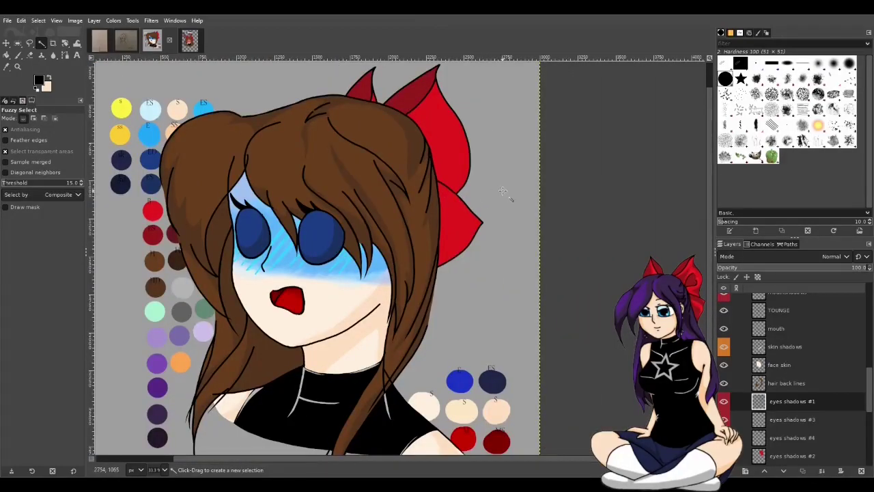
pyautogui.scroll(1, 495, 193)
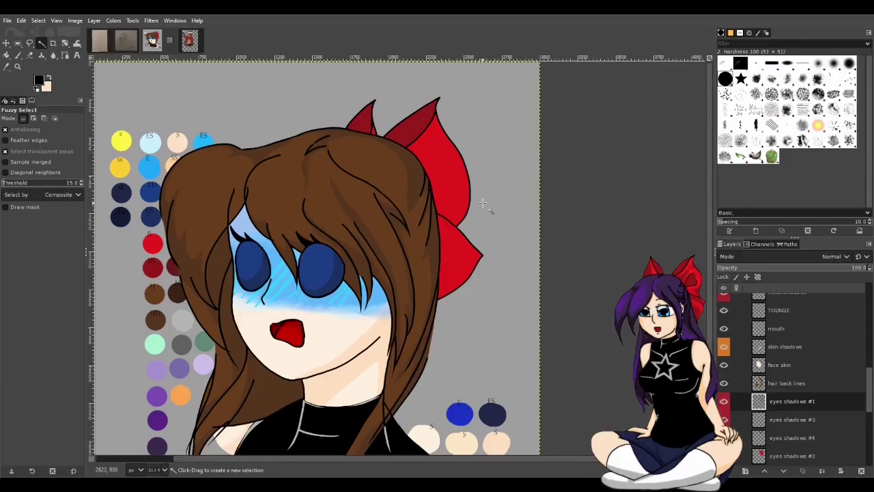
pyautogui.press('p')
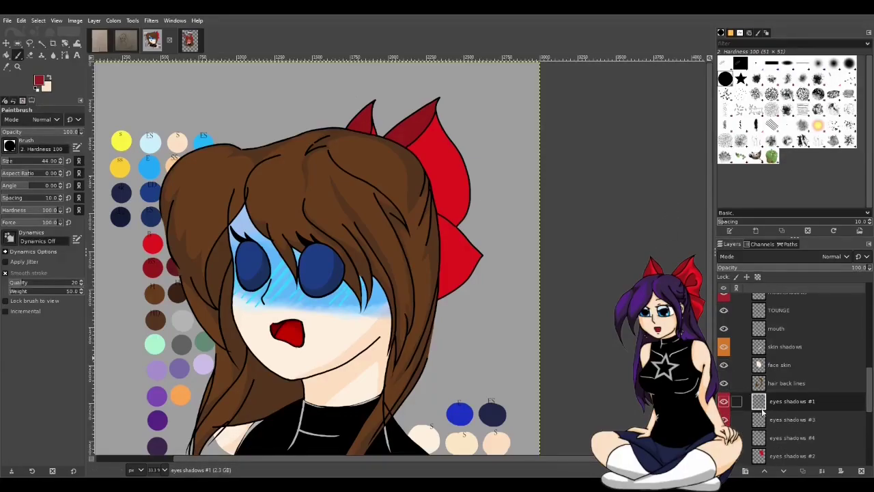
pyautogui.click(725, 404)
pyautogui.click(790, 440)
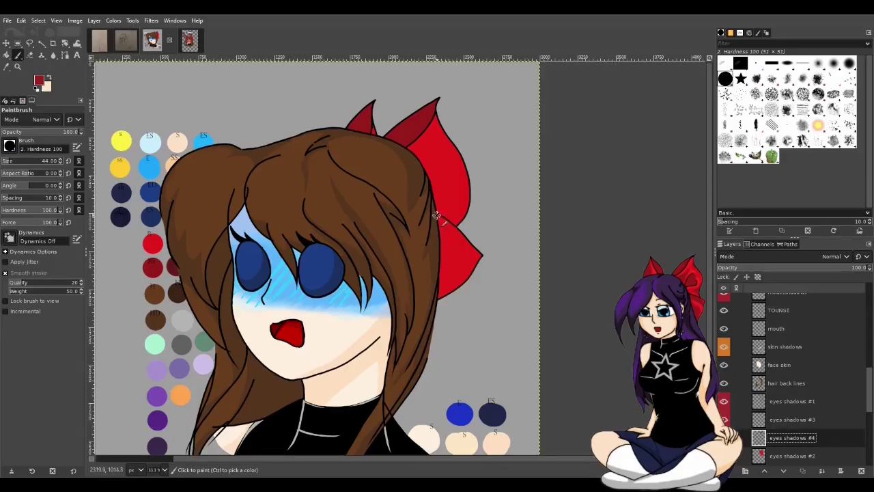
pyautogui.moveTo(435, 218); pyautogui.dragTo(438, 269)
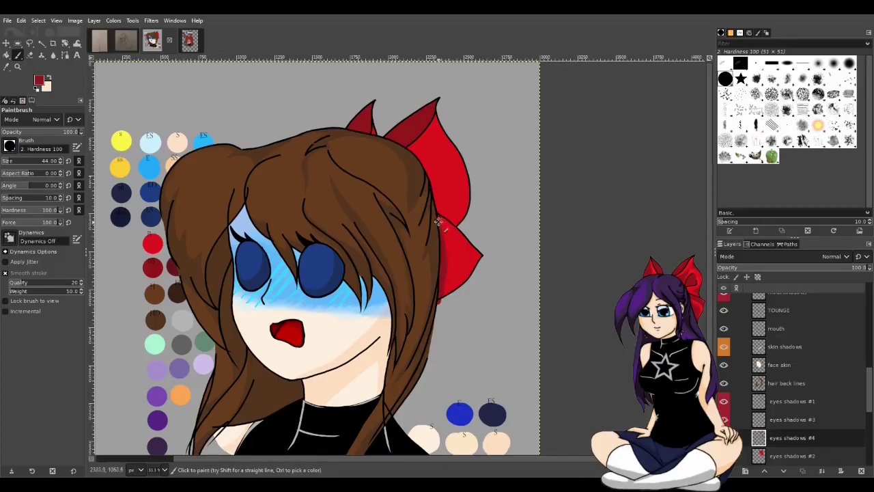
pyautogui.moveTo(447, 254); pyautogui.dragTo(437, 315)
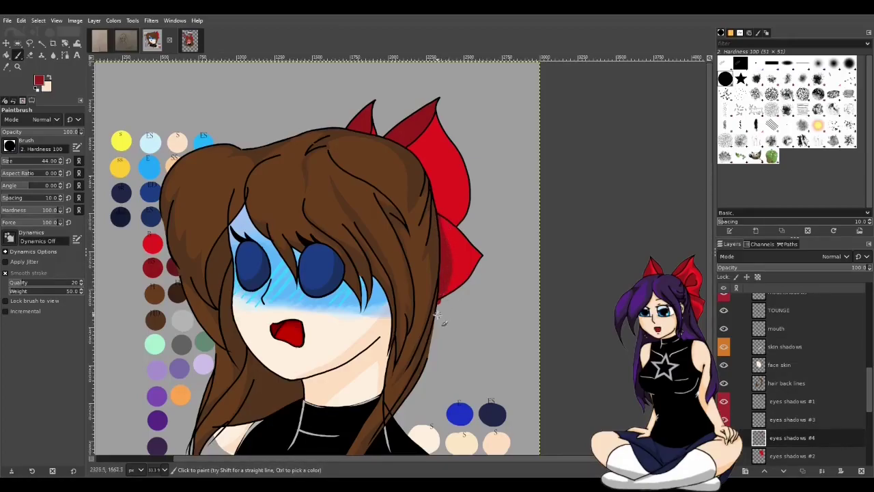
pyautogui.moveTo(444, 280); pyautogui.dragTo(432, 219)
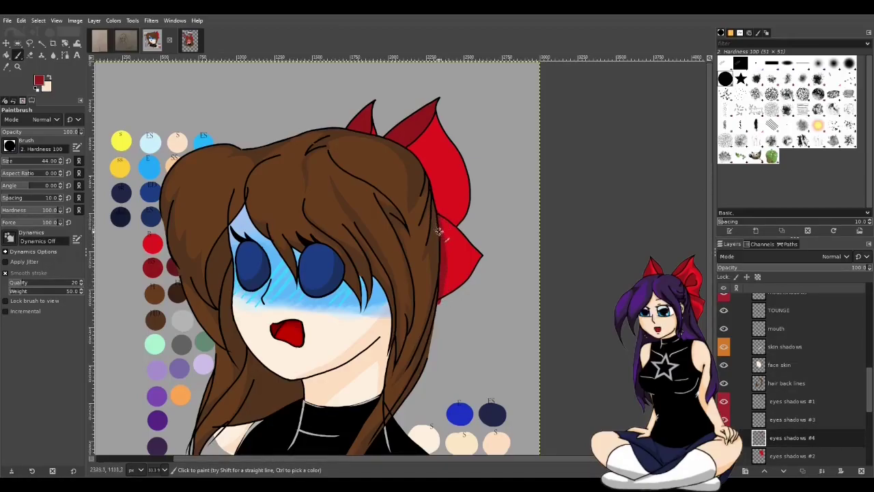
pyautogui.moveTo(445, 274); pyautogui.dragTo(439, 309)
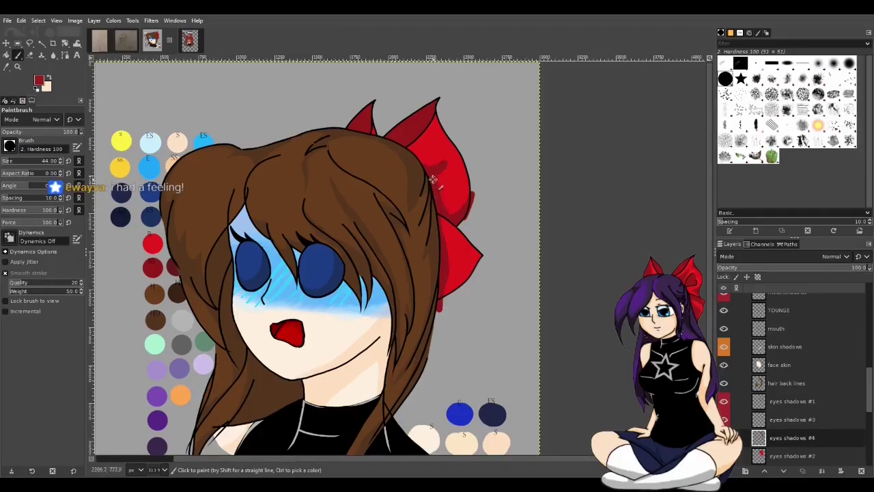
pyautogui.moveTo(444, 168)
pyautogui.mouseDown()
pyautogui.moveTo(442, 183)
pyautogui.moveTo(450, 175)
pyautogui.moveTo(439, 194)
pyautogui.mouseUp()
# - Erase the dark red overspill outside the large loop and lower tail with the eraser enlarged to size 93
pyautogui.hotkey('shift', 'e')
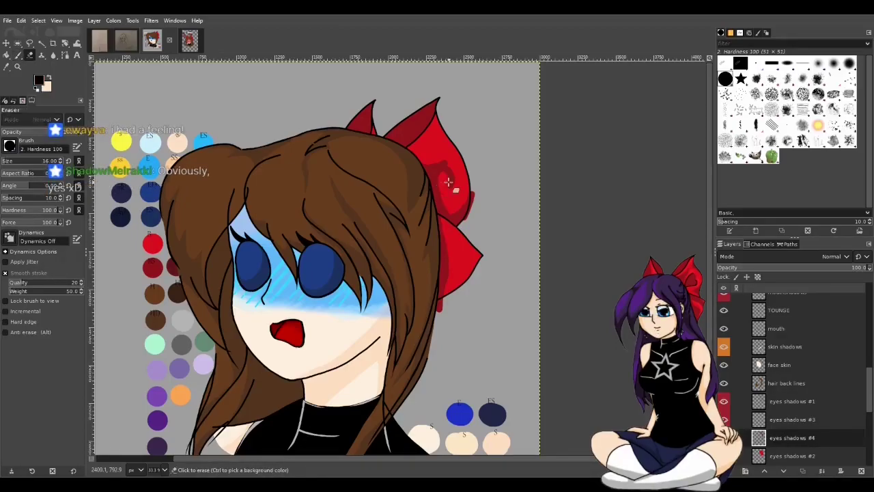
pyautogui.press(']')
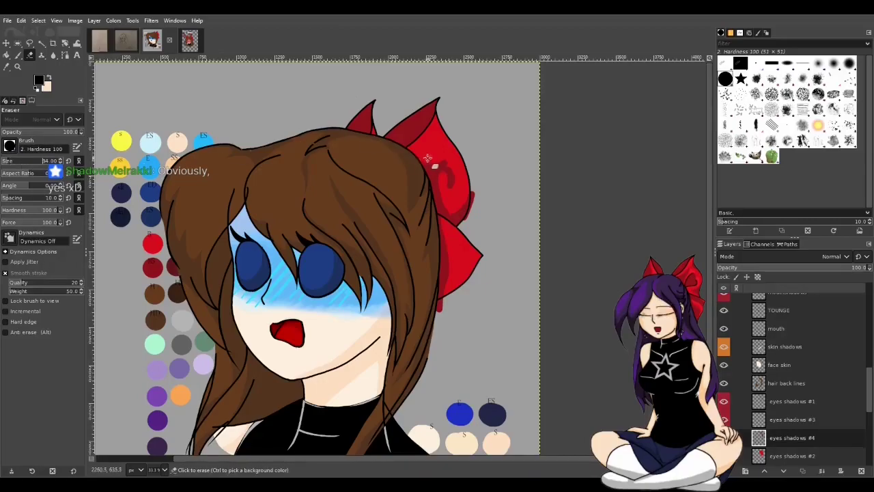
pyautogui.moveTo(14, 163); pyautogui.dragTo(15, 162)
pyautogui.moveTo(421, 156)
pyautogui.mouseDown()
pyautogui.moveTo(451, 159)
pyautogui.moveTo(482, 195)
pyautogui.moveTo(478, 220)
pyautogui.moveTo(467, 225)
pyautogui.moveTo(452, 311)
pyautogui.moveTo(446, 305)
pyautogui.mouseUp()
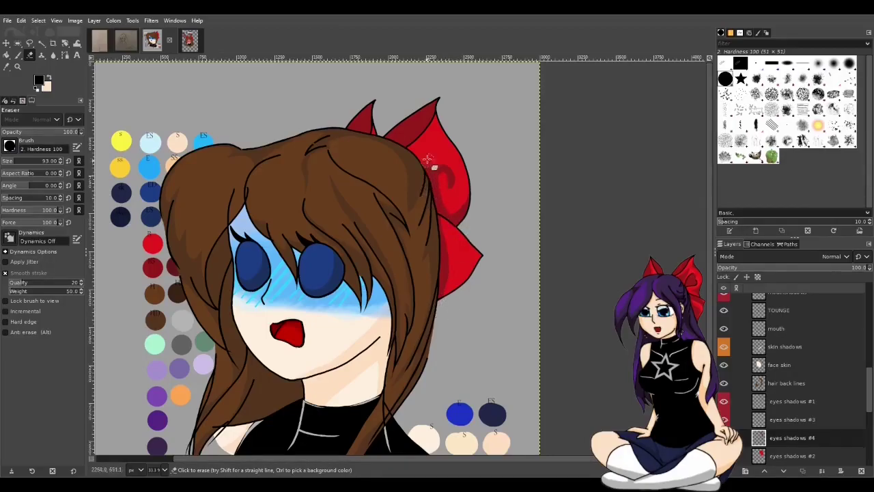
pyautogui.moveTo(446, 162)
pyautogui.mouseDown()
pyautogui.moveTo(461, 185)
pyautogui.moveTo(453, 204)
pyautogui.moveTo(451, 175)
pyautogui.mouseUp()
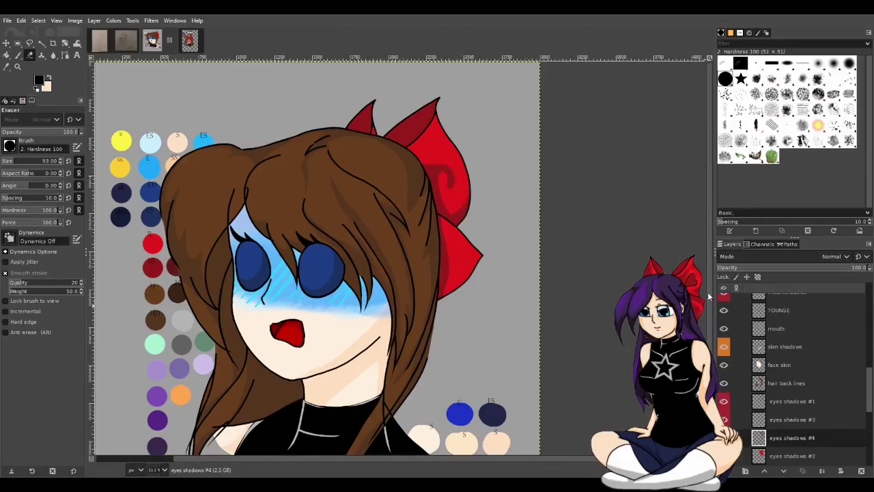
# - Thicken the curled dark red shadow in the large loop with the size 44 Paintbrush and trim its outer edge with the eraser
pyautogui.press('u')
pyautogui.scroll(2, 472, 185)
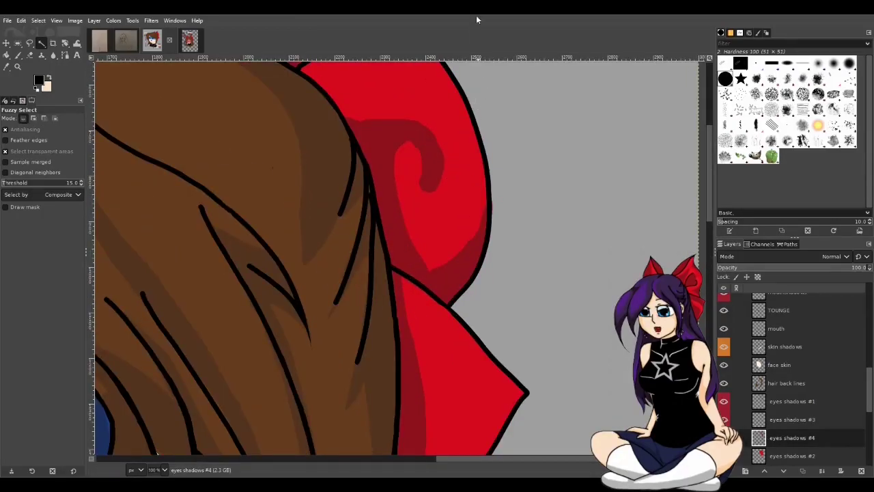
pyautogui.scroll(3, 471, 117)
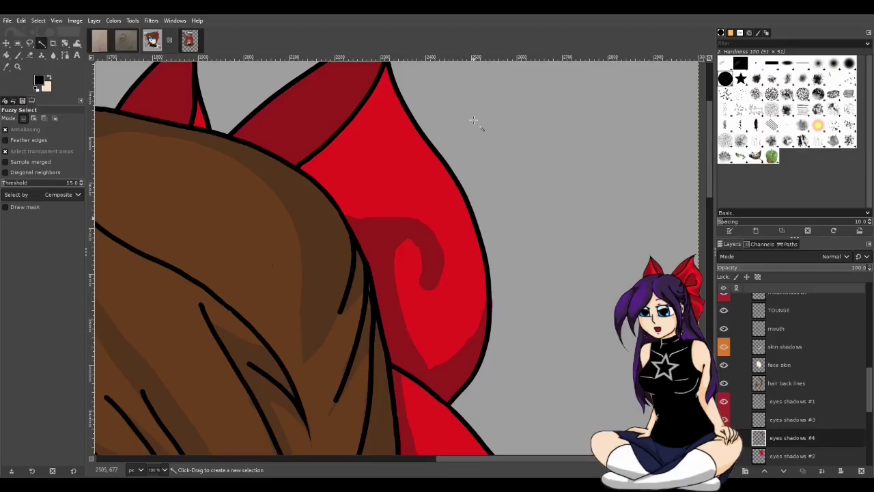
pyautogui.press('p')
pyautogui.keyDown('ctrl'); pyautogui.click(439, 238); pyautogui.keyUp('ctrl')
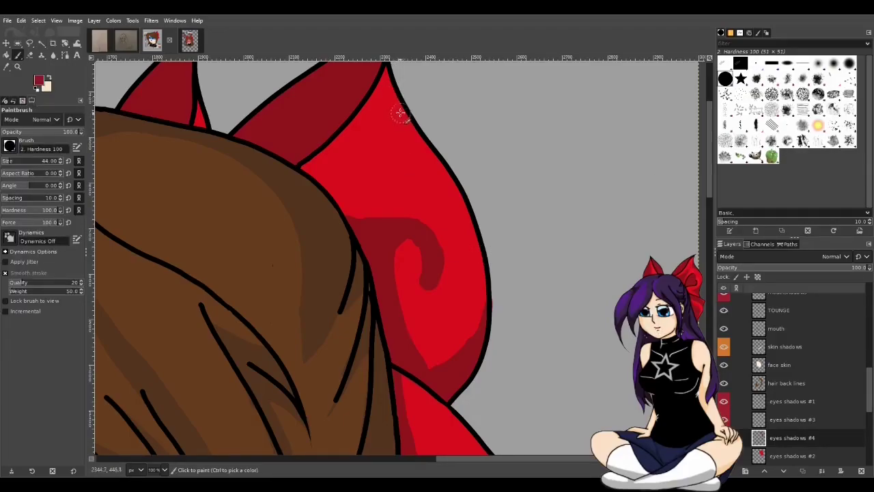
pyautogui.moveTo(382, 218)
pyautogui.mouseDown()
pyautogui.moveTo(416, 238)
pyautogui.moveTo(431, 279)
pyautogui.moveTo(435, 266)
pyautogui.mouseUp()
pyautogui.moveTo(357, 222)
pyautogui.mouseDown()
pyautogui.moveTo(401, 223)
pyautogui.moveTo(431, 239)
pyautogui.moveTo(437, 258)
pyautogui.moveTo(424, 287)
pyautogui.moveTo(432, 269)
pyautogui.moveTo(414, 240)
pyautogui.moveTo(396, 239)
pyautogui.moveTo(378, 271)
pyautogui.moveTo(382, 301)
pyautogui.moveTo(419, 367)
pyautogui.moveTo(411, 366)
pyautogui.moveTo(439, 371)
pyautogui.moveTo(431, 375)
pyautogui.moveTo(408, 363)
pyautogui.moveTo(435, 372)
pyautogui.moveTo(428, 372)
pyautogui.moveTo(456, 366)
pyautogui.moveTo(492, 311)
pyautogui.moveTo(494, 278)
pyautogui.moveTo(482, 295)
pyautogui.mouseUp()
pyautogui.hotkey('shift', 'e')
pyautogui.moveTo(521, 296)
pyautogui.mouseDown()
pyautogui.moveTo(488, 404)
pyautogui.moveTo(469, 283)
pyautogui.mouseUp()
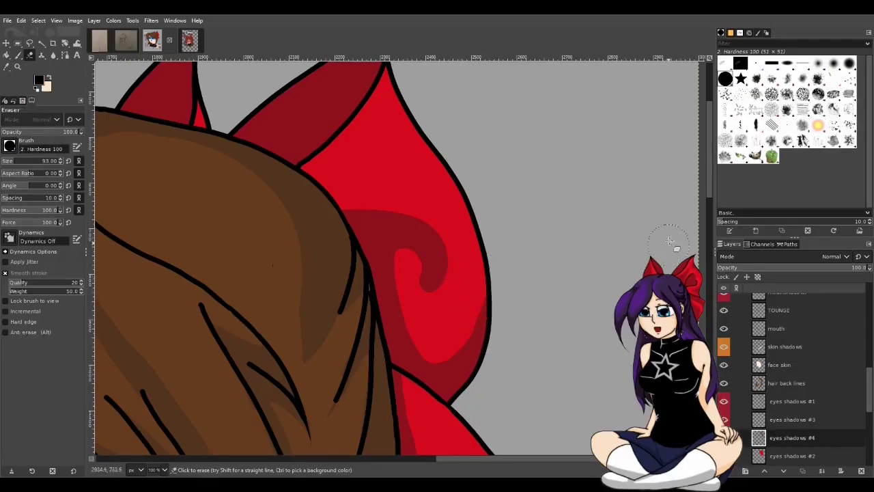
pyautogui.press('u')
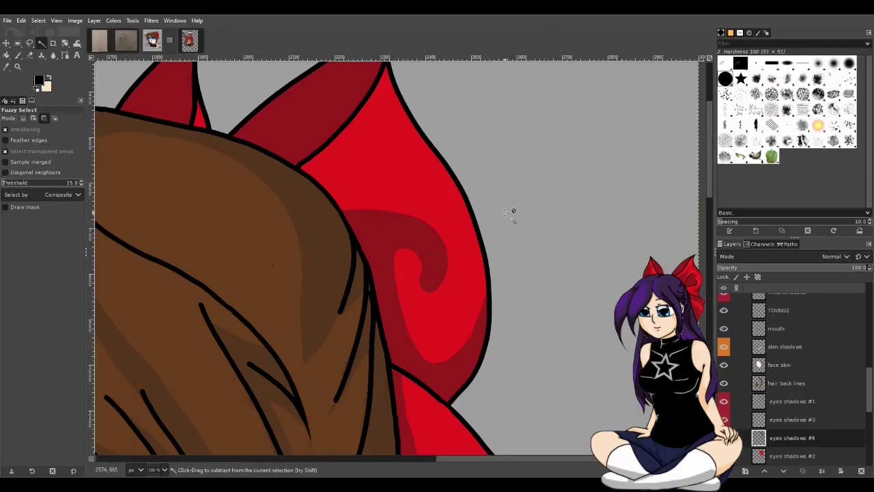
# - Paint a second dark red fold shadow above the curl, running from the hair towards the large loop's upper tip
pyautogui.scroll(-5, 546, 243)
pyautogui.scroll(-2, 559, 264)
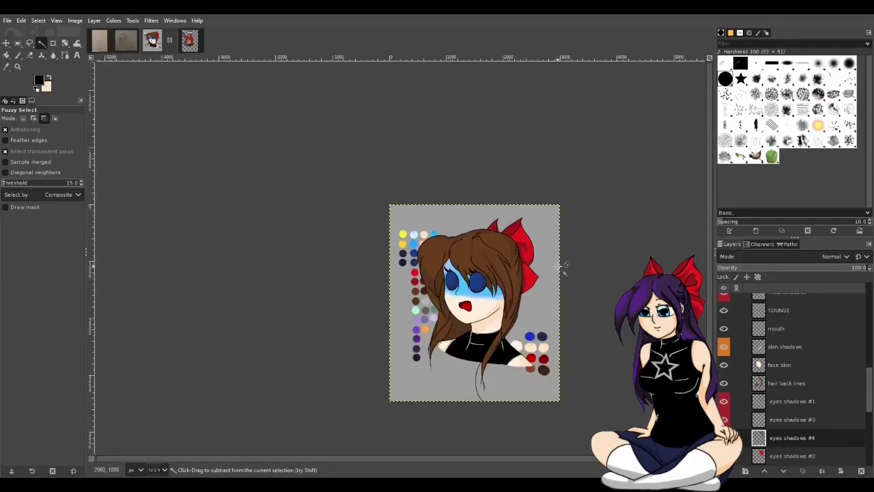
pyautogui.scroll(2, 564, 264)
pyautogui.scroll(2, 536, 254)
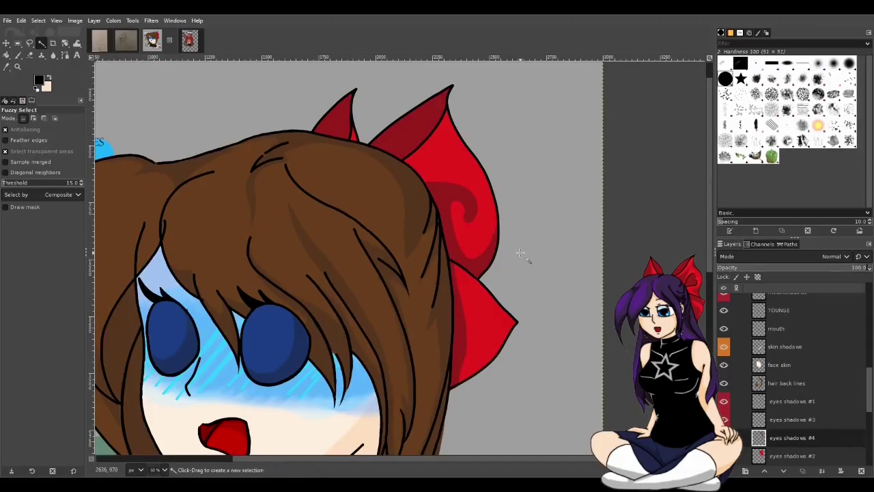
pyautogui.press('p')
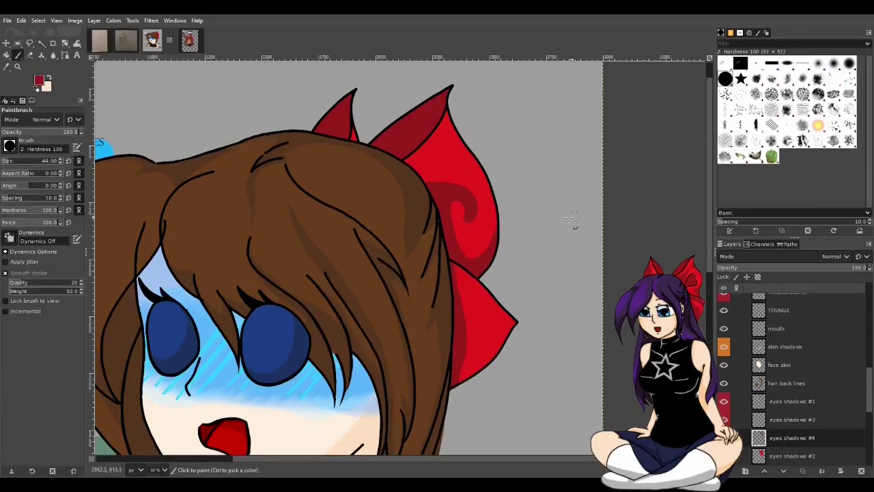
pyautogui.moveTo(427, 181)
pyautogui.mouseDown()
pyautogui.moveTo(441, 127)
pyautogui.moveTo(445, 142)
pyautogui.moveTo(415, 178)
pyautogui.moveTo(443, 141)
pyautogui.moveTo(413, 164)
pyautogui.moveTo(437, 146)
pyautogui.mouseUp()
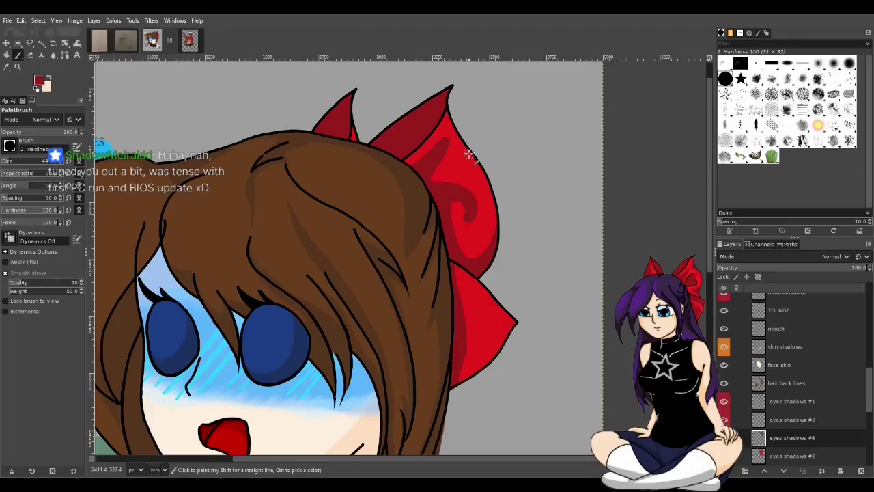
pyautogui.press('d')
# - Trim the upper fold shadow in the large loop to a tapered point with a size 34 eraser
pyautogui.hotkey('shift', 'e')
pyautogui.moveTo(422, 170)
pyautogui.mouseDown()
pyautogui.moveTo(400, 196)
pyautogui.moveTo(432, 185)
pyautogui.mouseUp()
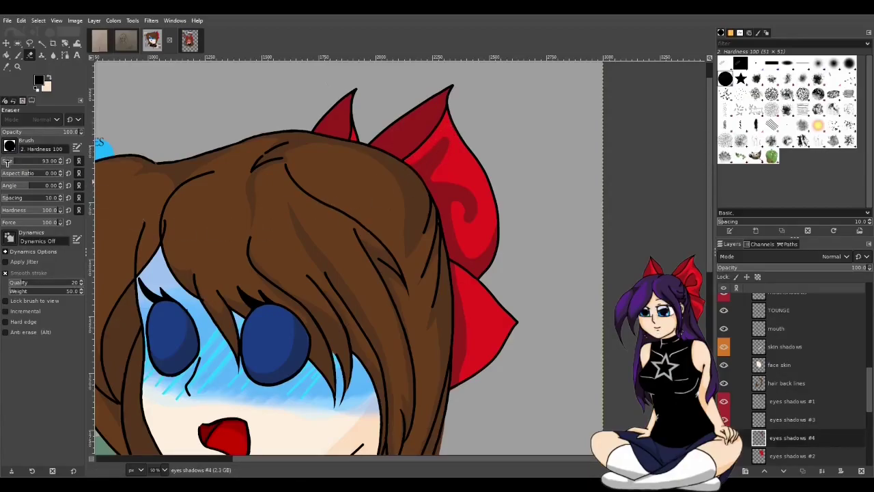
pyautogui.moveTo(449, 130); pyautogui.dragTo(376, 182)
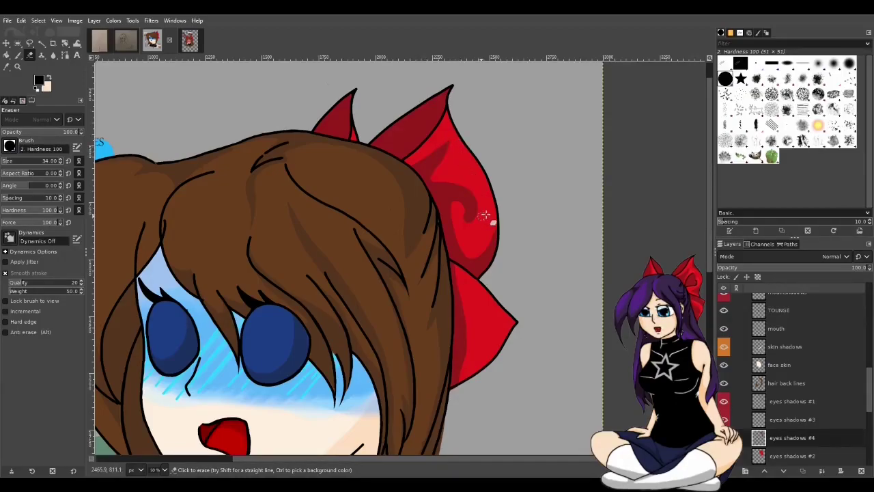
pyautogui.press('u')
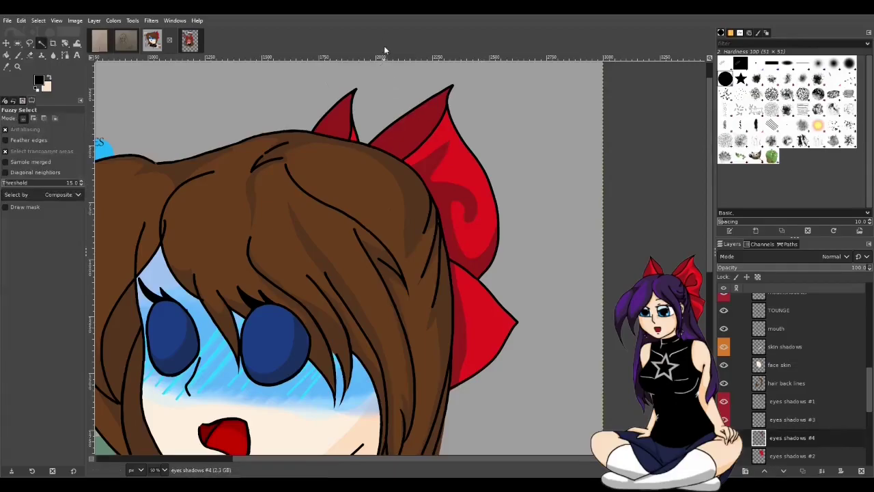
# - Save the finished bow shading to the existing working file shockedteri1.xcf
pyautogui.scroll(-2, 390, 170)
pyautogui.scroll(-2, 400, 270)
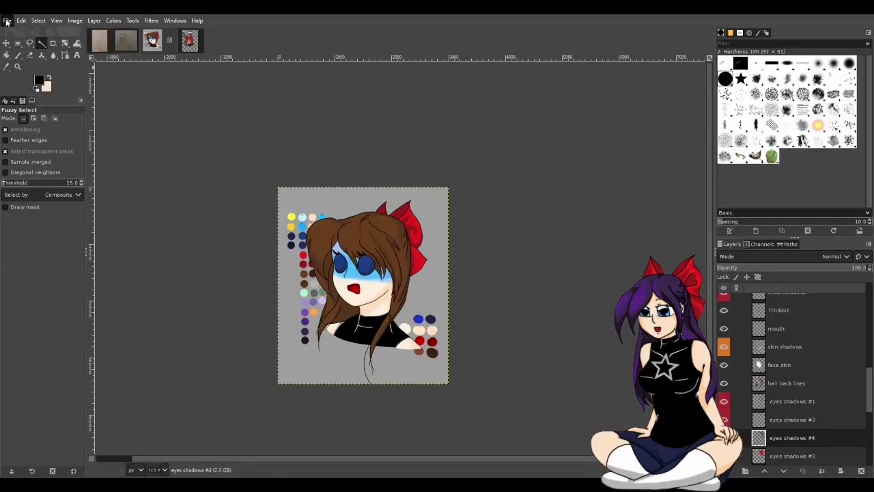
pyautogui.hotkey('ctrl', 's')
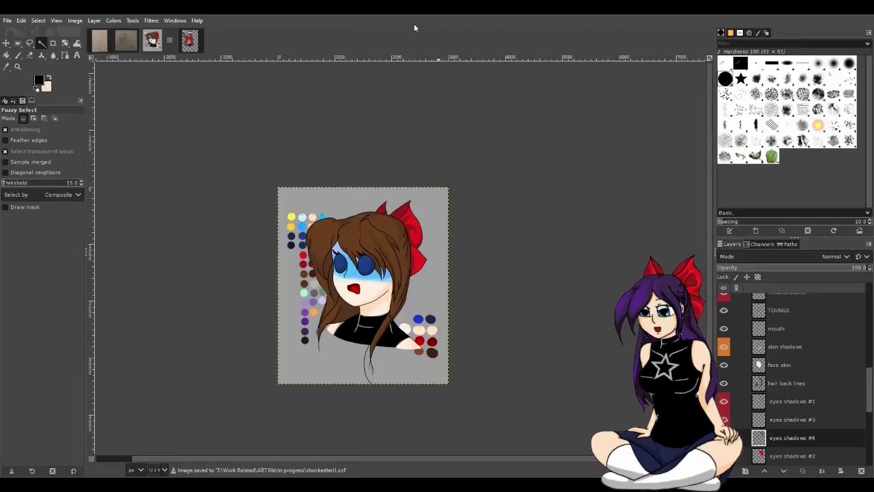
# - Hide the bk and bk copy background layers and the Pasted Layer with the colour swatches, leaving the girl on transparency
pyautogui.scroll(1, 491, 392)
pyautogui.scroll(-5, 783, 439)
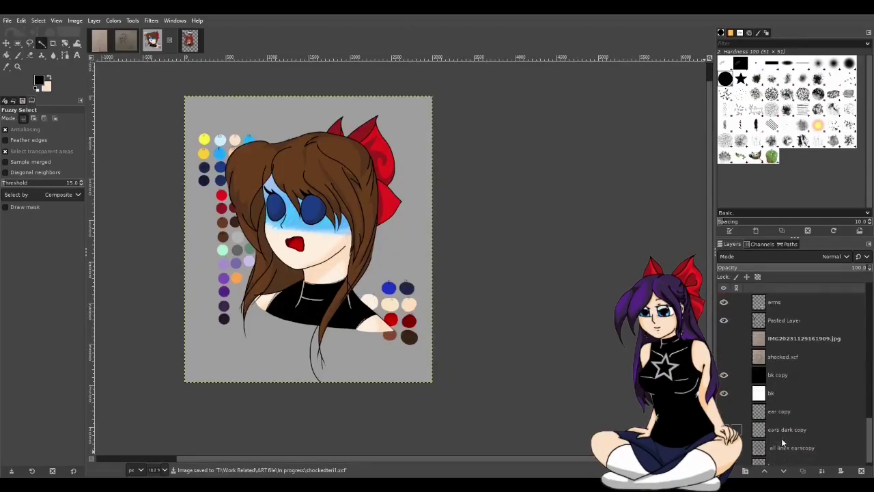
pyautogui.scroll(3, 783, 439)
pyautogui.scroll(-3, 778, 430)
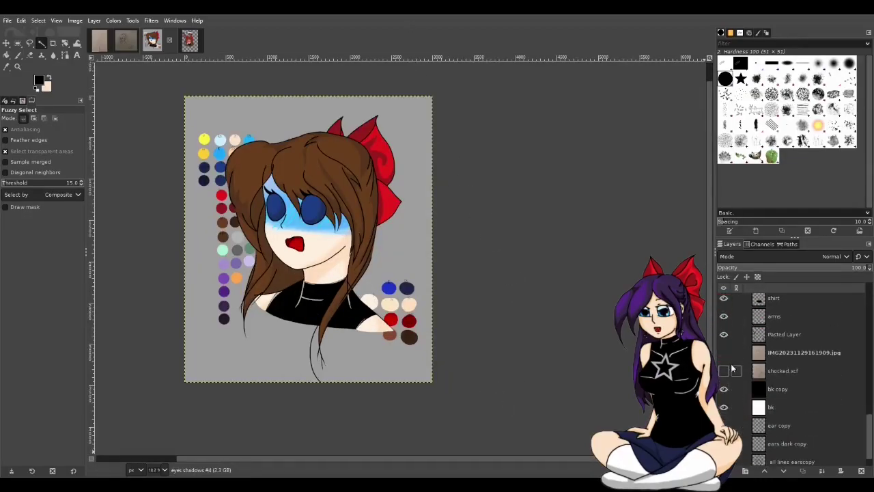
pyautogui.click(724, 407)
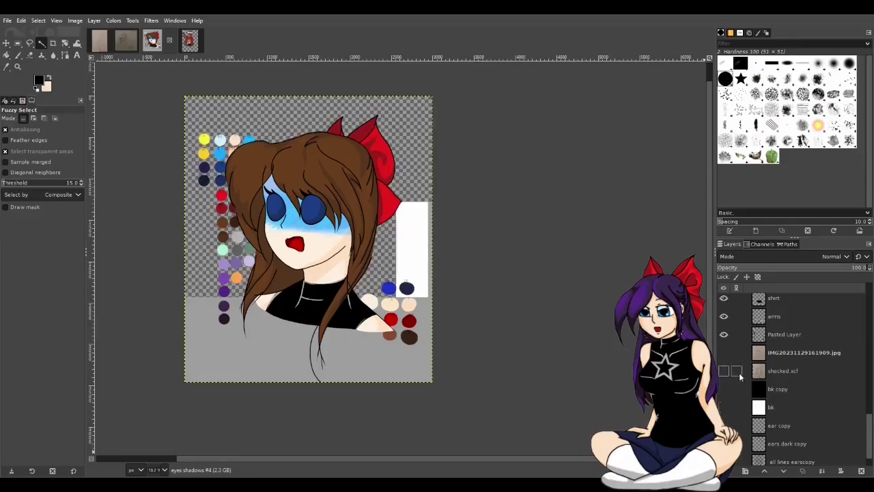
pyautogui.click(724, 334)
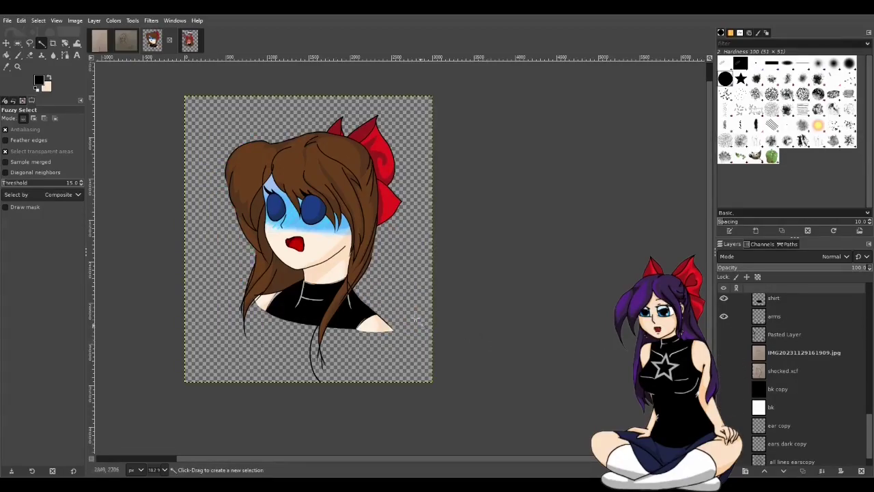
pyautogui.scroll(1, 234, 178)
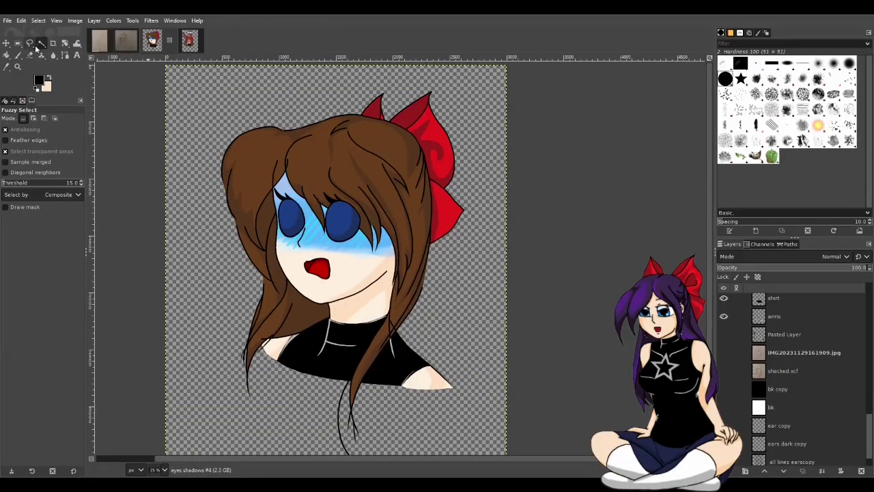
pyautogui.click(53, 44)
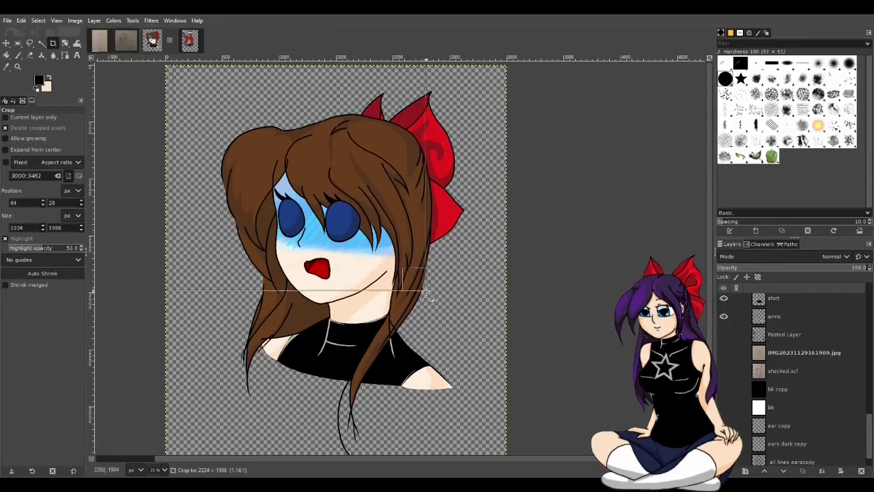
pyautogui.moveTo(168, 69); pyautogui.dragTo(172, 105)
pyautogui.click(184, 139)
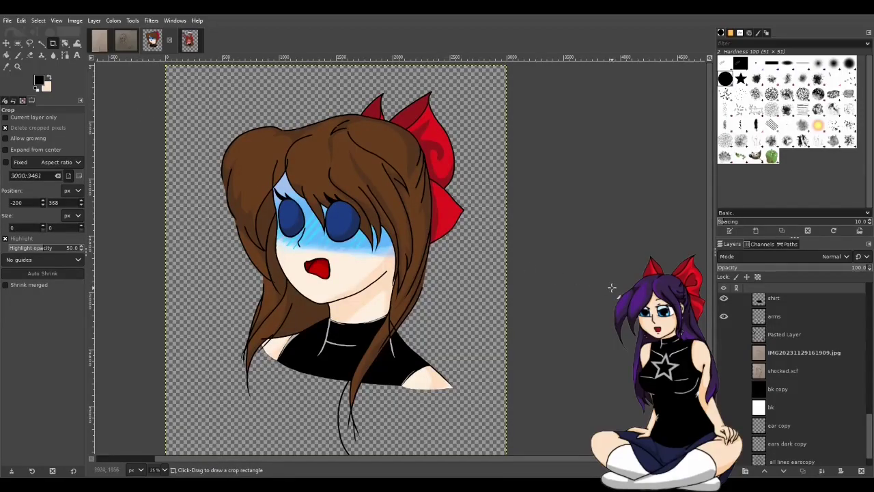
pyautogui.click(792, 316)
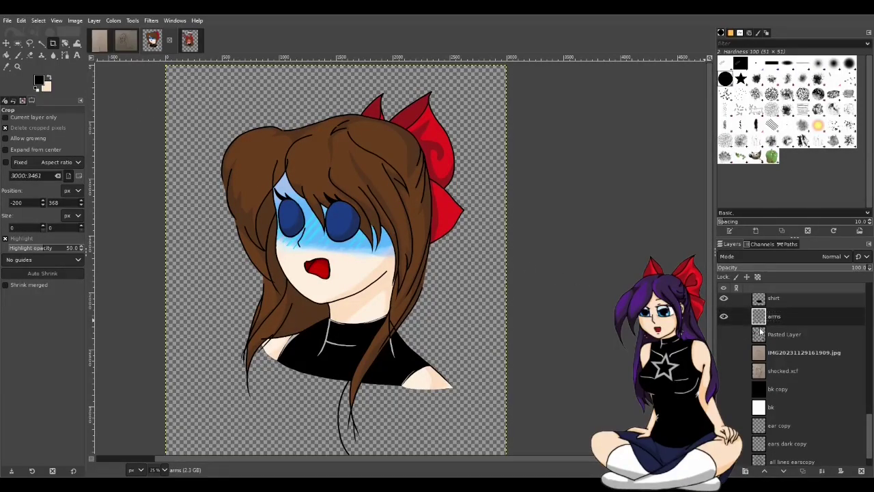
pyautogui.hotkey('ctrl', 'm')
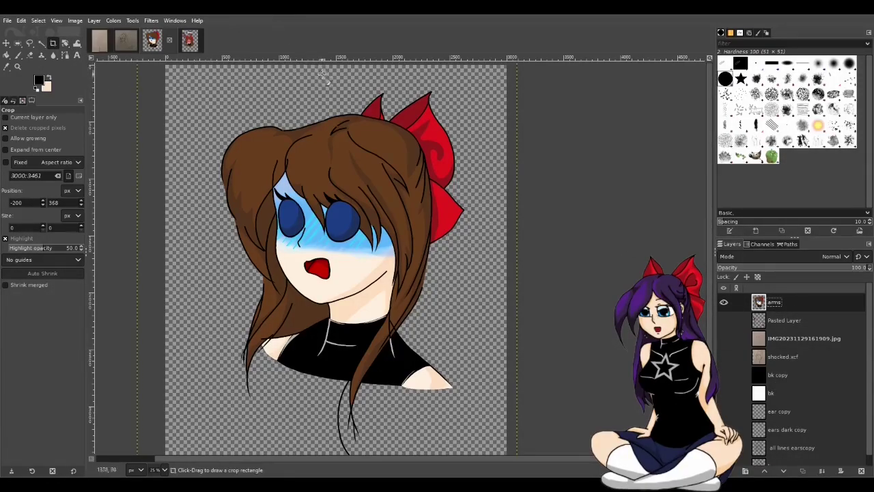
pyautogui.hotkey('ctrl', 'z')
# - Save shockedteri1.xcf with its layers still separate and merge all the visible layers into one
pyautogui.hotkey('ctrl', 's')
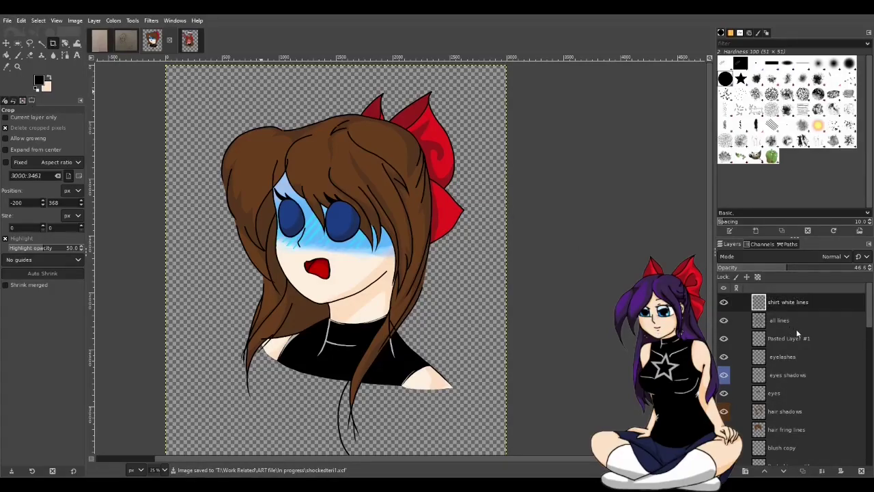
pyautogui.hotkey('ctrl', 'm')
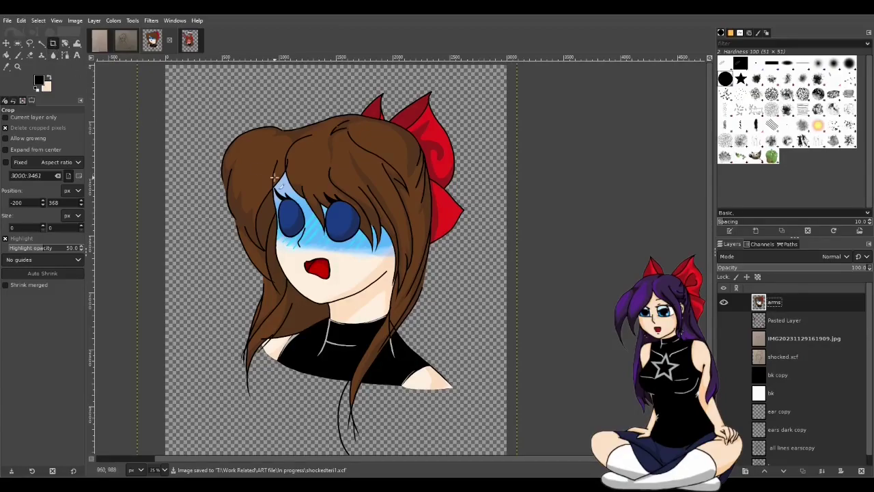
# - Frame the girl's head and bow with a crop rectangle of about 2312 × 2200 px that cuts off just below the collar
pyautogui.moveTo(183, 81); pyautogui.dragTo(360, 324)
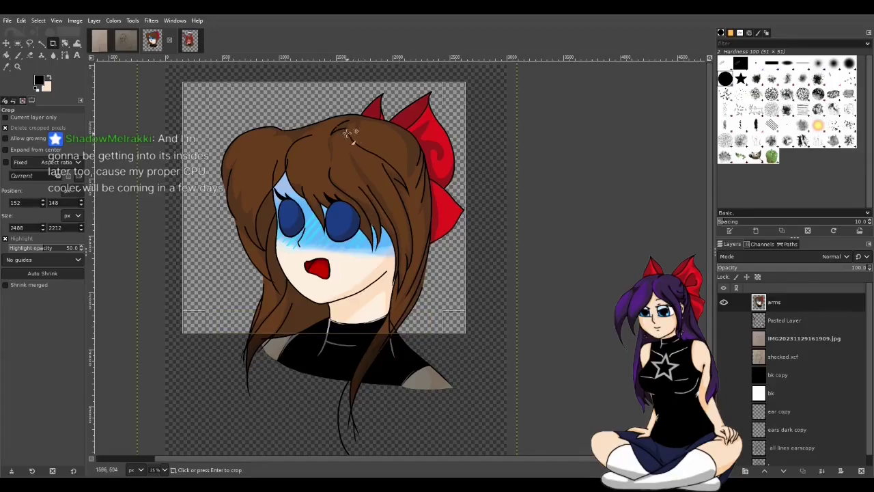
pyautogui.moveTo(344, 102); pyautogui.dragTo(345, 118)
pyautogui.moveTo(346, 323); pyautogui.dragTo(346, 331)
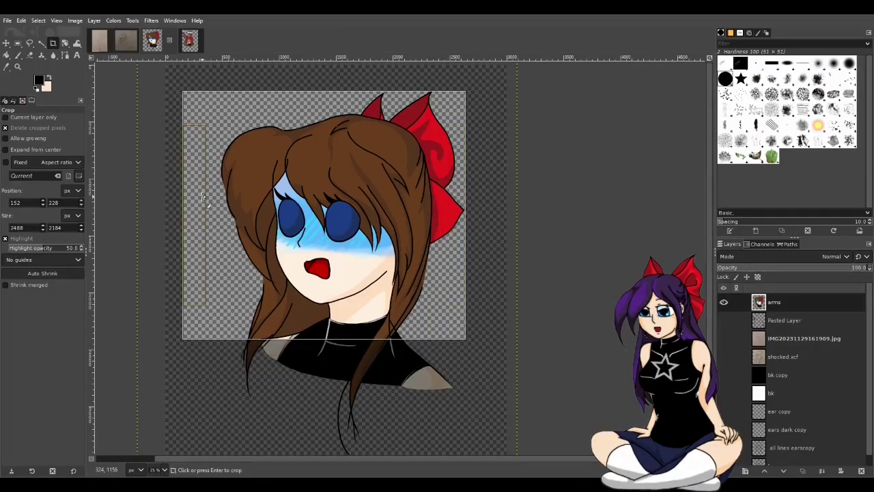
pyautogui.moveTo(203, 197); pyautogui.dragTo(221, 200)
pyautogui.moveTo(331, 335); pyautogui.dragTo(335, 333)
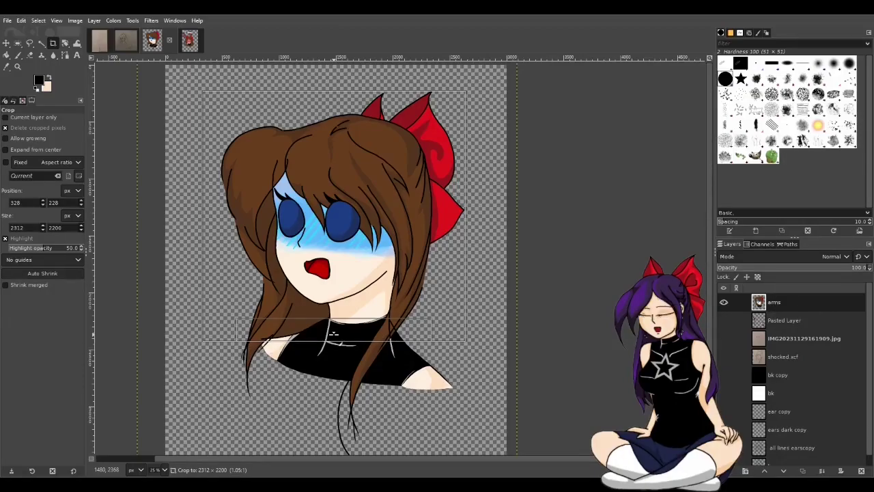
pyautogui.moveTo(333, 333); pyautogui.dragTo(333, 333)
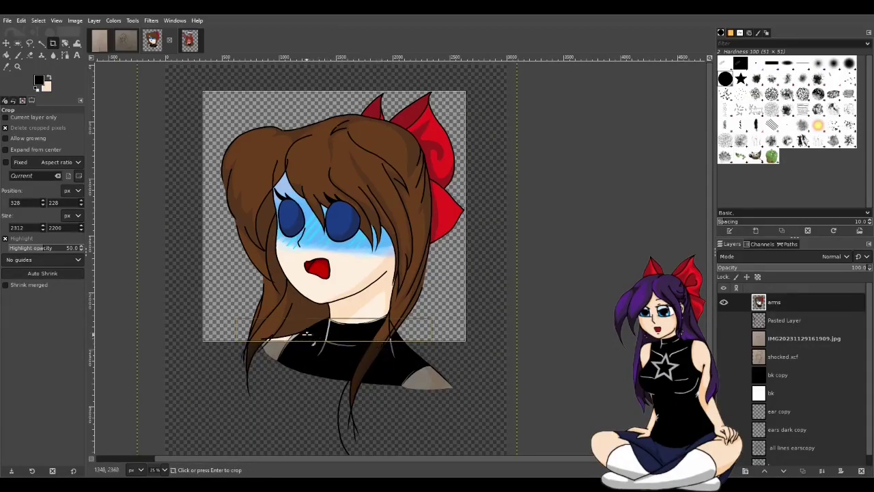
# - Refine the crop frame to a 2244 × 2244 px square at position 364, 184 and crop the image to it
pyautogui.moveTo(345, 96); pyautogui.dragTo(345, 91)
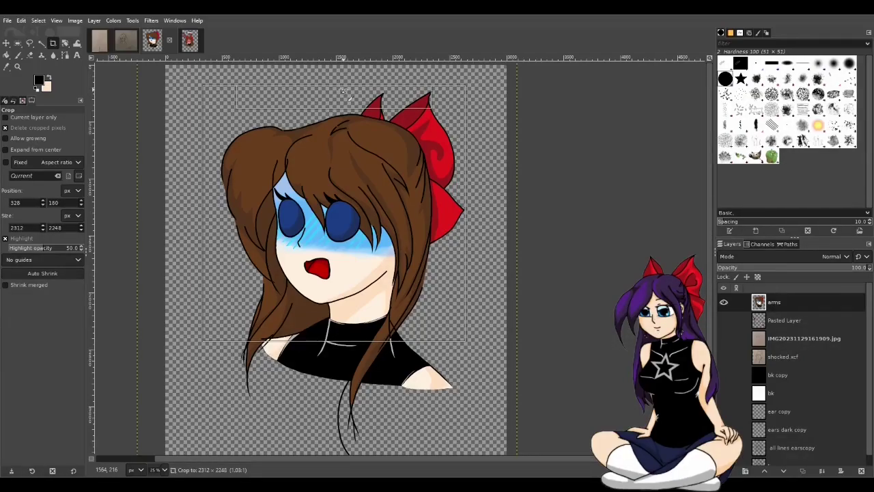
pyautogui.moveTo(344, 92); pyautogui.dragTo(344, 92)
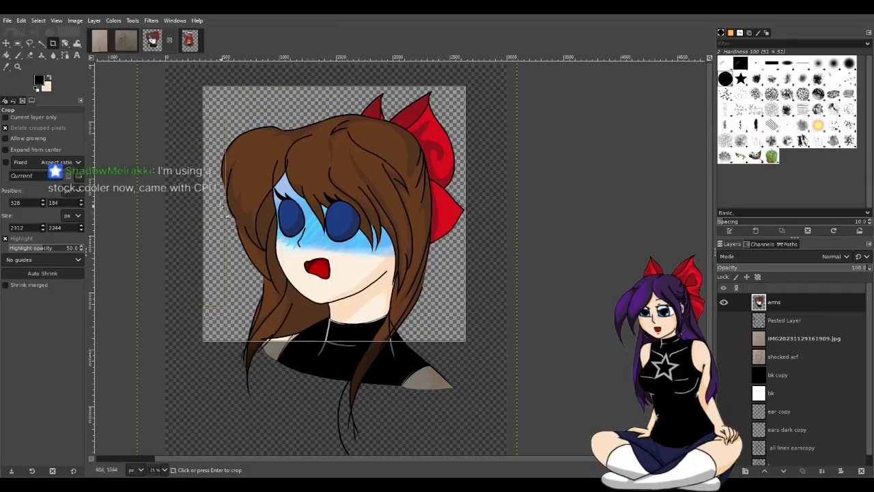
pyautogui.moveTo(224, 204)
pyautogui.mouseDown()
pyautogui.moveTo(202, 218)
pyautogui.moveTo(210, 219)
pyautogui.mouseUp()
pyautogui.moveTo(454, 236); pyautogui.dragTo(449, 235)
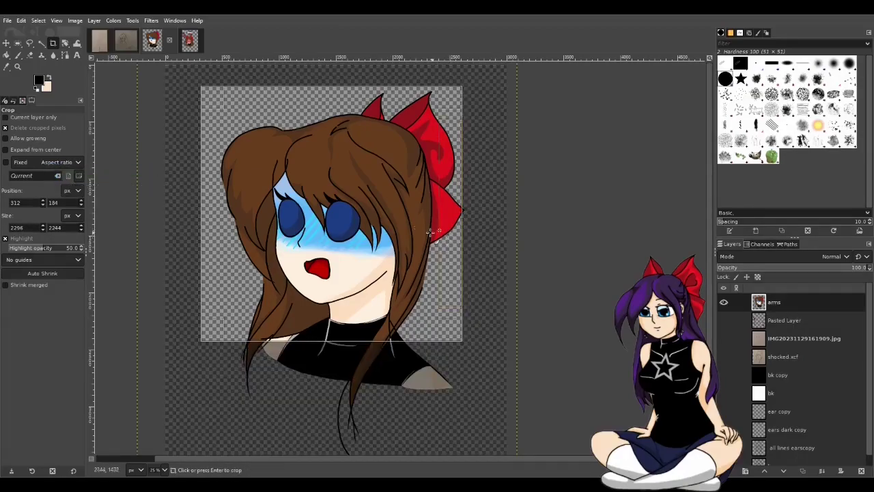
pyautogui.moveTo(218, 222); pyautogui.dragTo(222, 222)
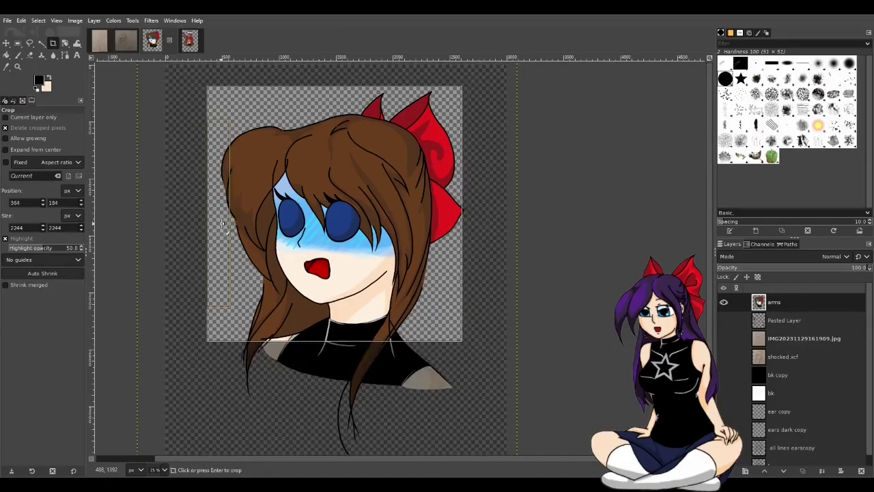
pyautogui.scroll(-3, 478, 244)
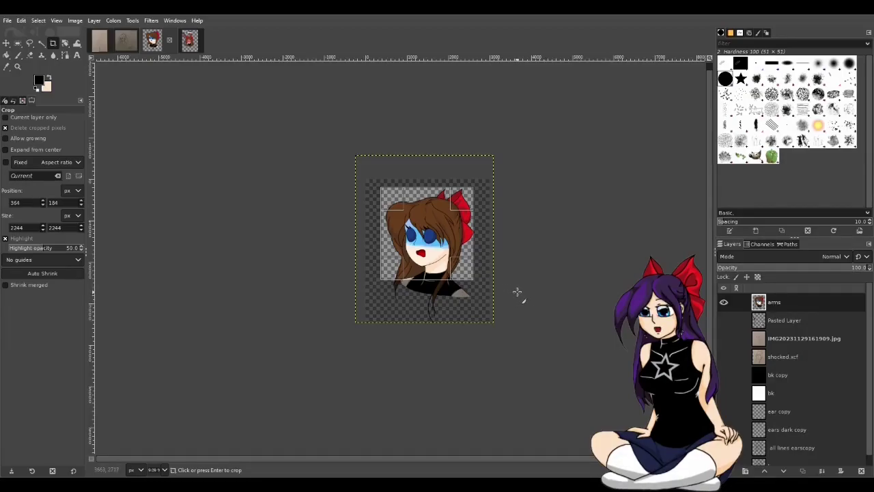
pyautogui.press('Return')
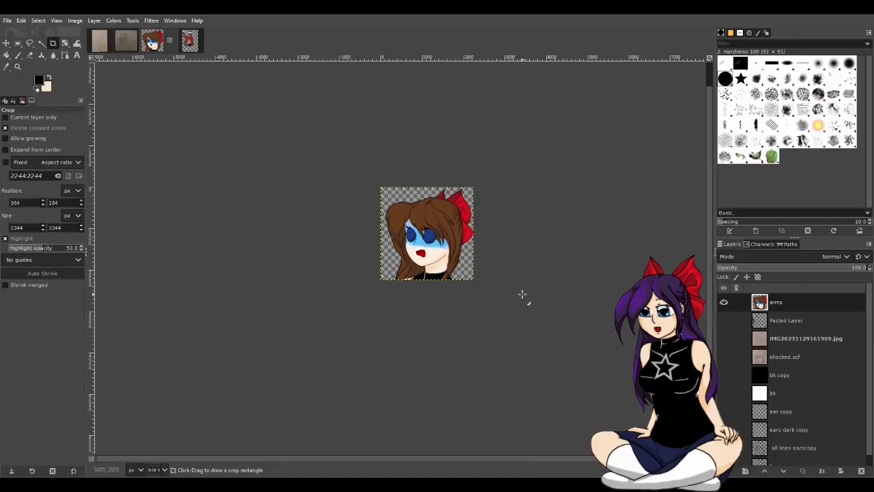
# - Scale the merged arms layer down to 112 × 112 px with the aspect ratio kept
pyautogui.scroll(2, 521, 293)
pyautogui.scroll(1, 275, 115)
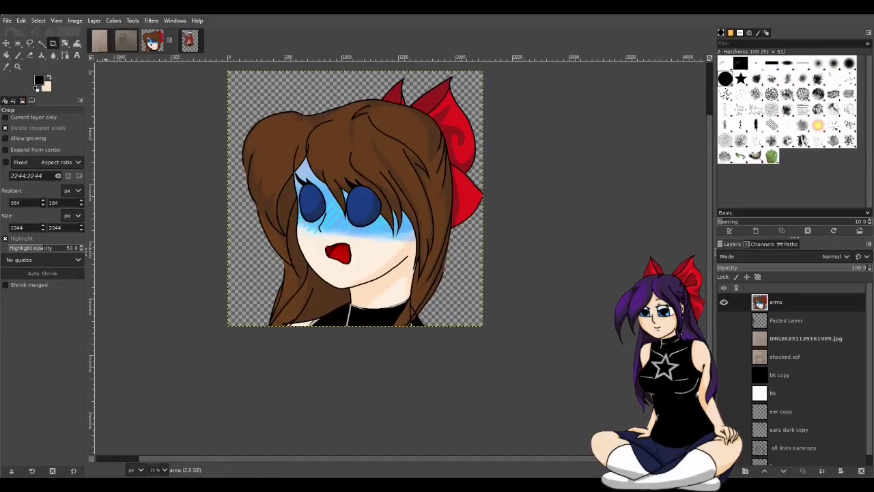
pyautogui.click(10, 23)
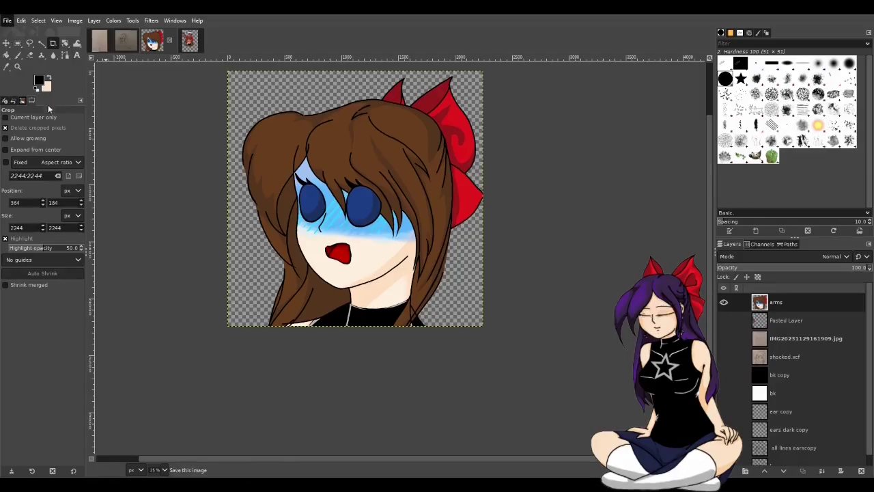
pyautogui.click(194, 107)
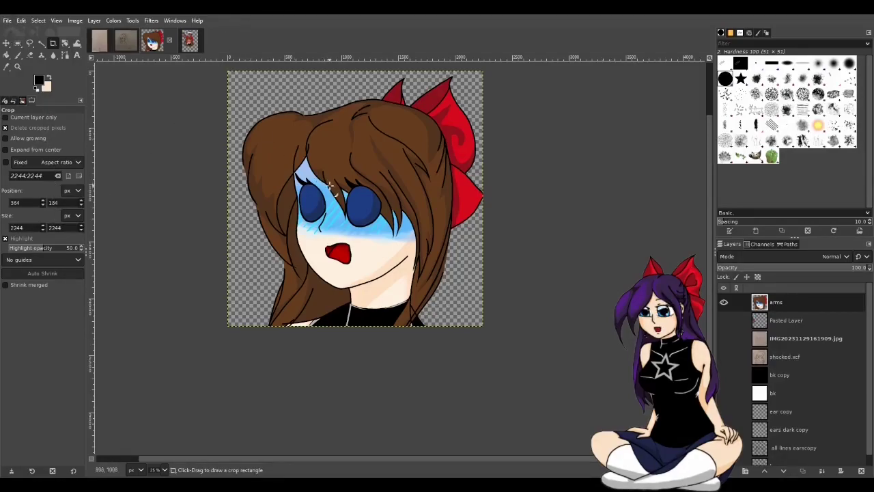
pyautogui.hotkey('shift', 's')
pyautogui.click(335, 193)
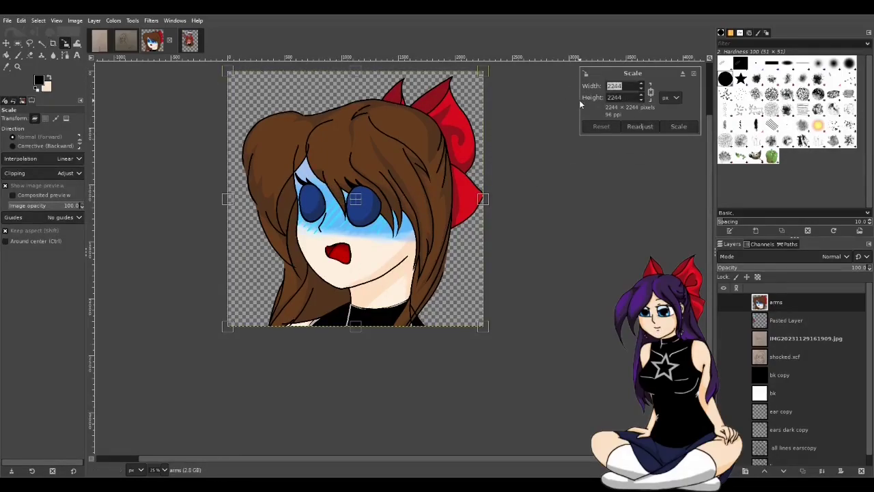
pyautogui.write('112')
pyautogui.click(677, 127)
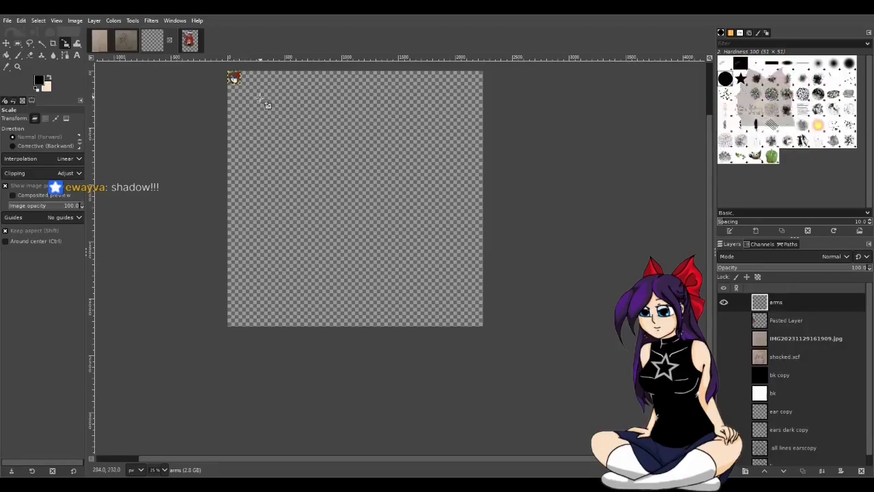
# - Crop the canvas to the scaled 112 × 112 px head at position 0, 0
pyautogui.scroll(5, 235, 82)
pyautogui.scroll(3, 232, 89)
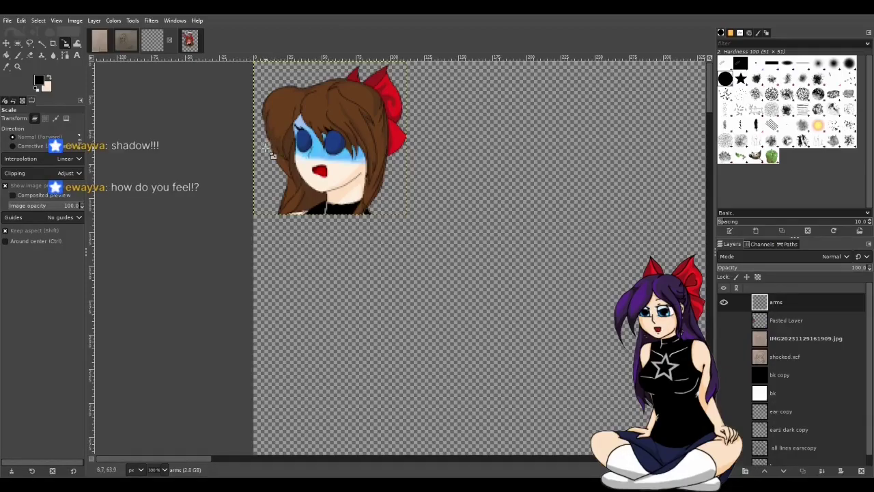
pyautogui.click(54, 44)
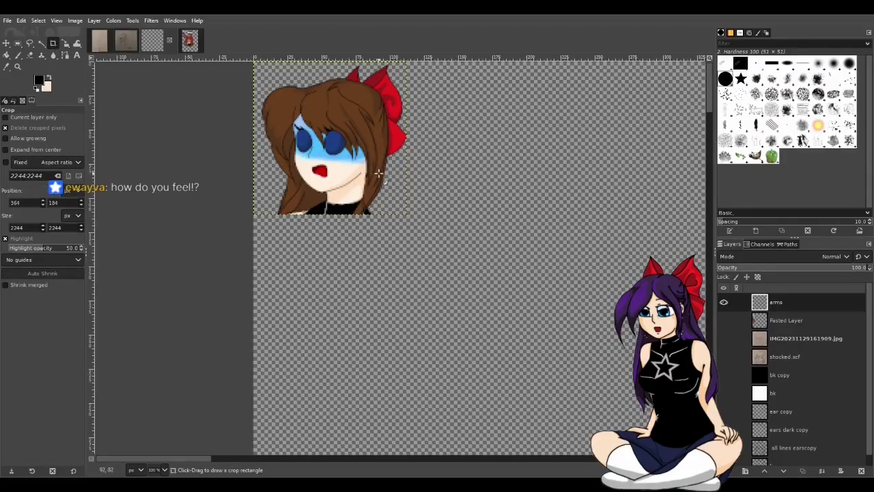
pyautogui.click(405, 205)
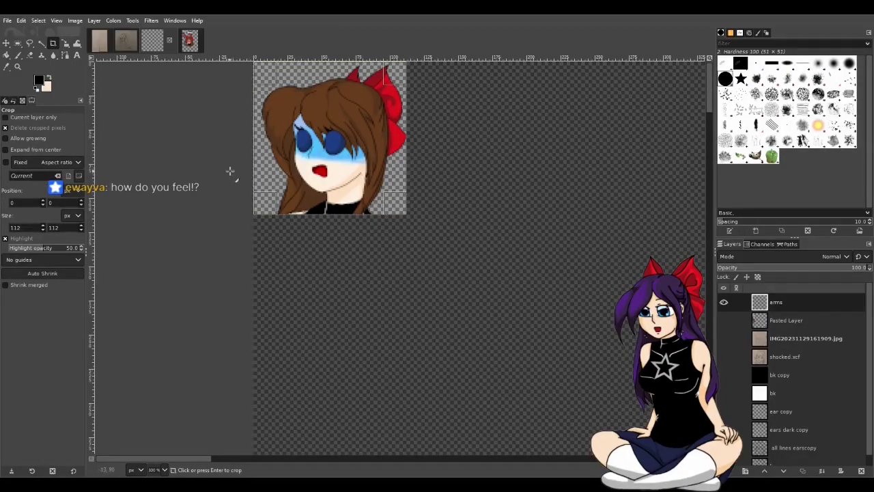
pyautogui.press('Return')
# - Export the cropped 112 × 112 px head as an image file
pyautogui.click(7, 21)
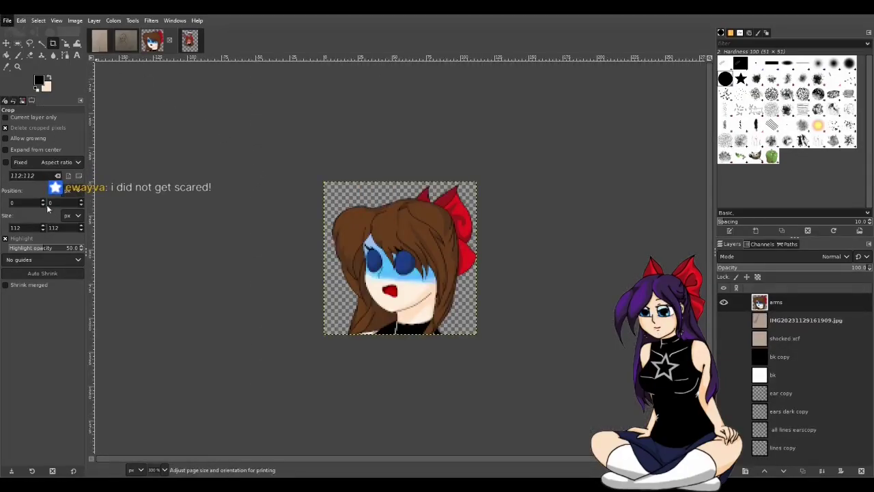
pyautogui.click(45, 171)
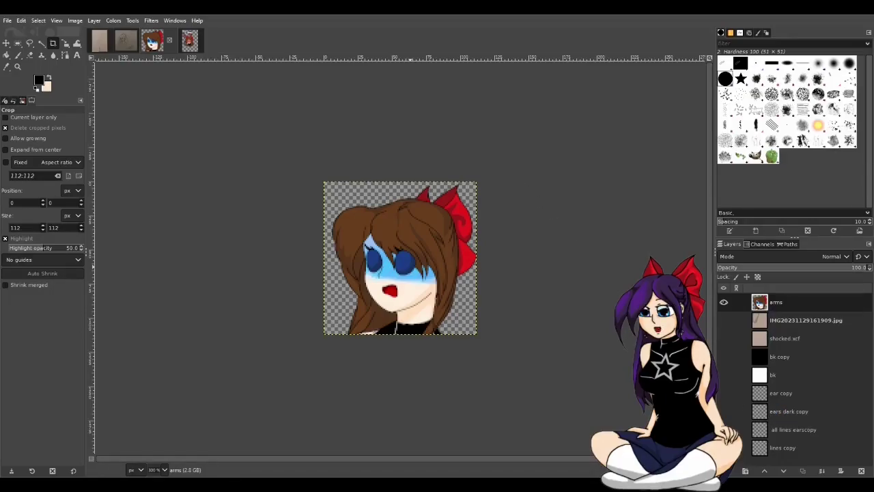
pyautogui.hotkey('ctrl', 'e')
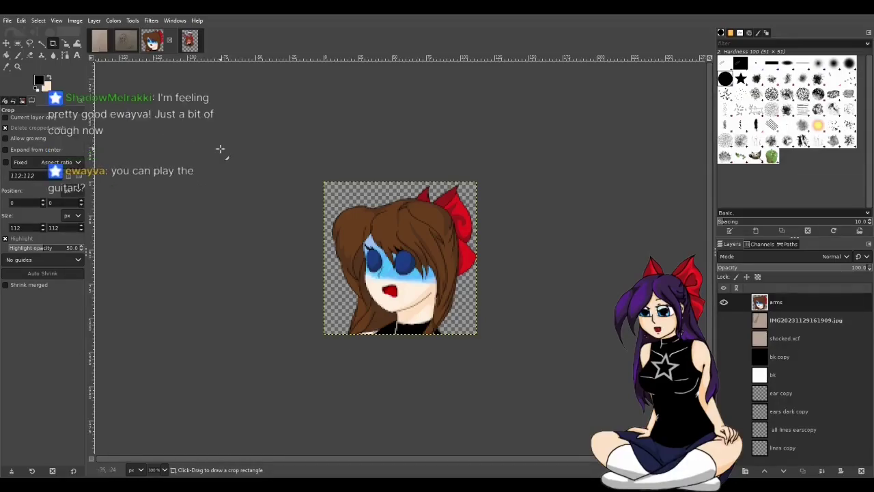
# - Scale the arms layer with the shocked head down to 56 × 56 px, keeping the aspect ratio
pyautogui.hotkey('shift', 's')
pyautogui.click(253, 162)
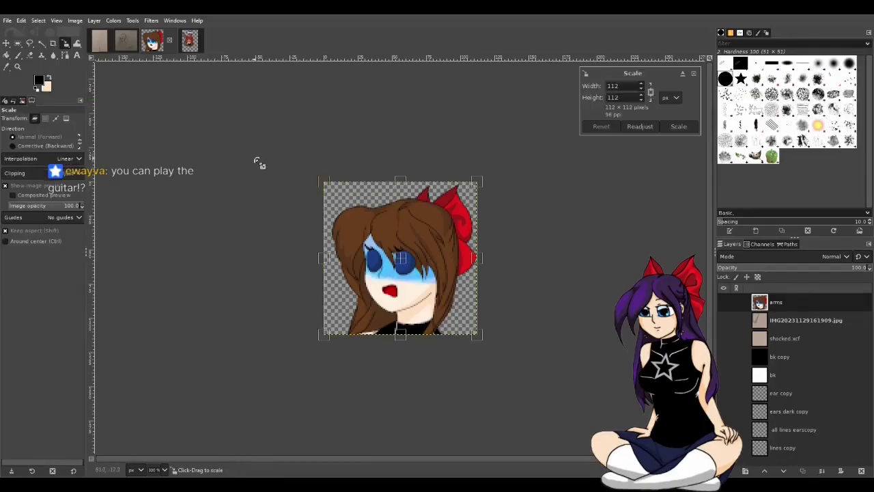
pyautogui.doubleClick(629, 86)
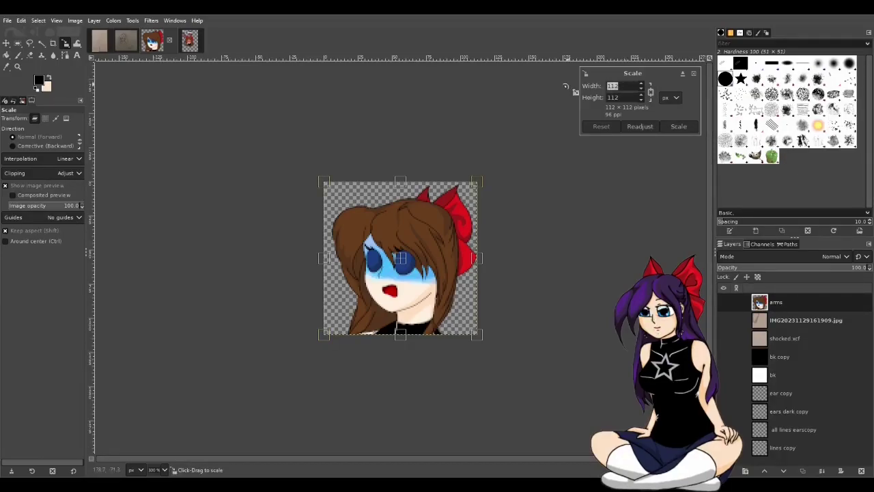
pyautogui.write('56')
pyautogui.click(679, 127)
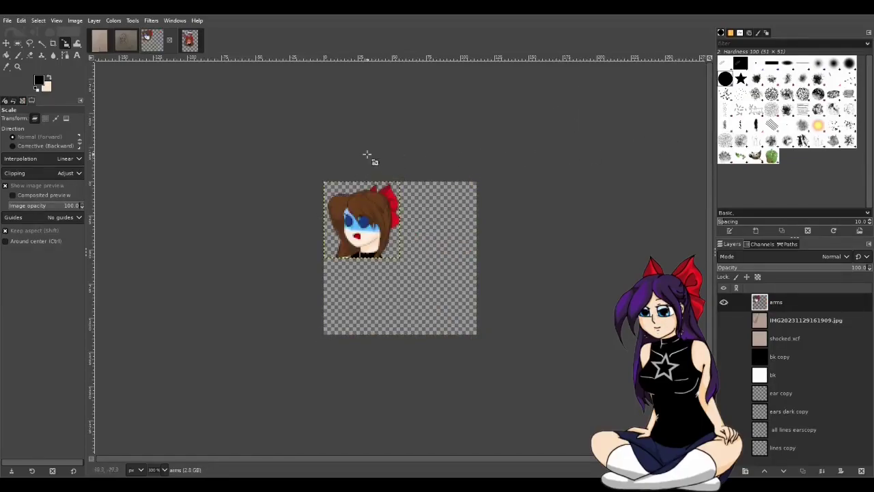
# - Crop the canvas to the 56 × 56 px head at position 0, 0 and export it as shockedteir1.png in the 56 folder
pyautogui.click(52, 43)
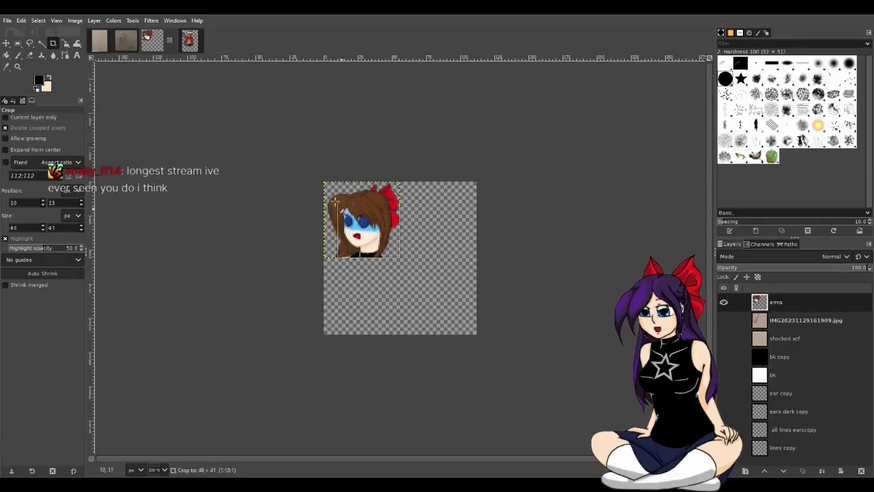
pyautogui.click(292, 173)
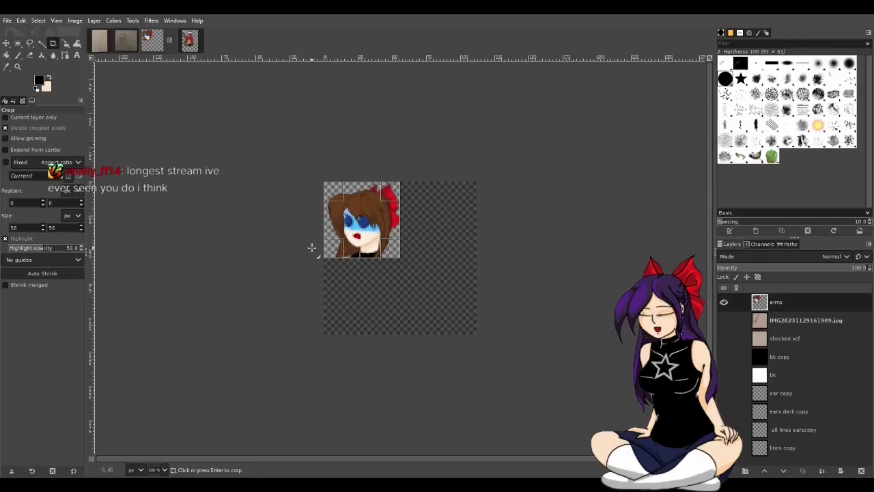
pyautogui.press('Return')
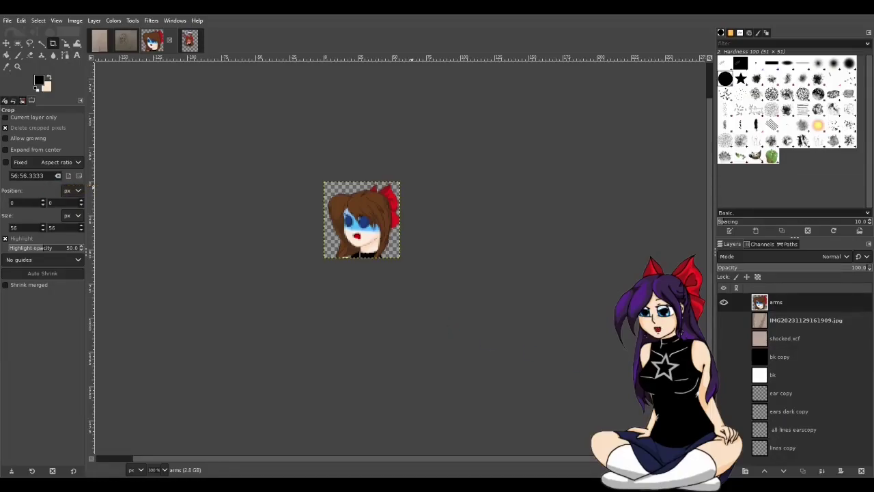
pyautogui.hotkey('ctrl', 'e')
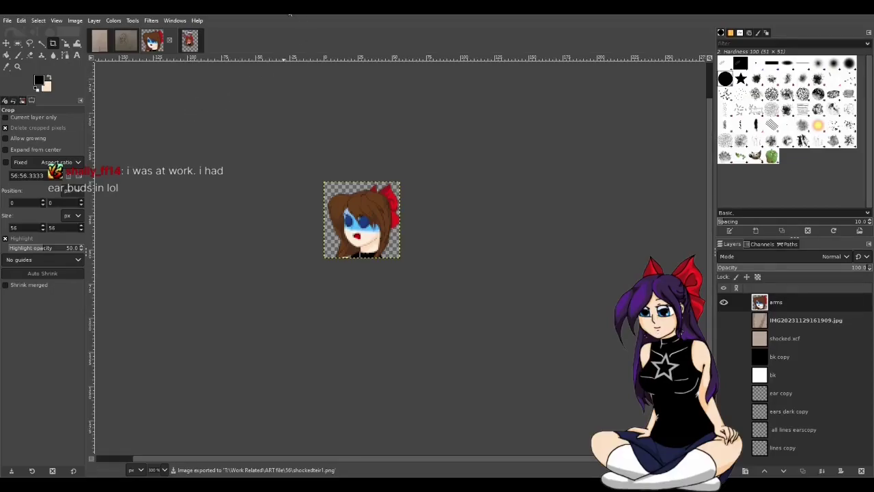
# - Scale the arms layer with the shocked head down to 28 × 28 px, keeping the aspect ratio
pyautogui.hotkey('shift', 's')
pyautogui.click(300, 143)
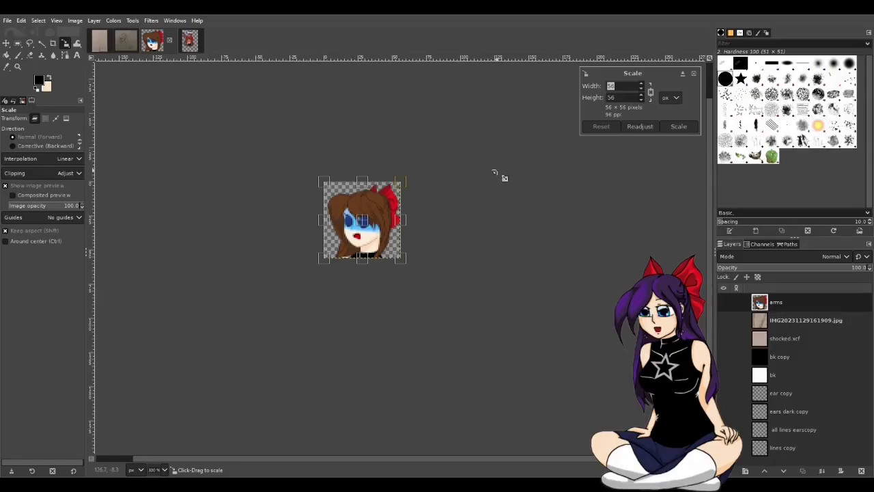
pyautogui.write('2')
pyautogui.write('7')
pyautogui.write('8')
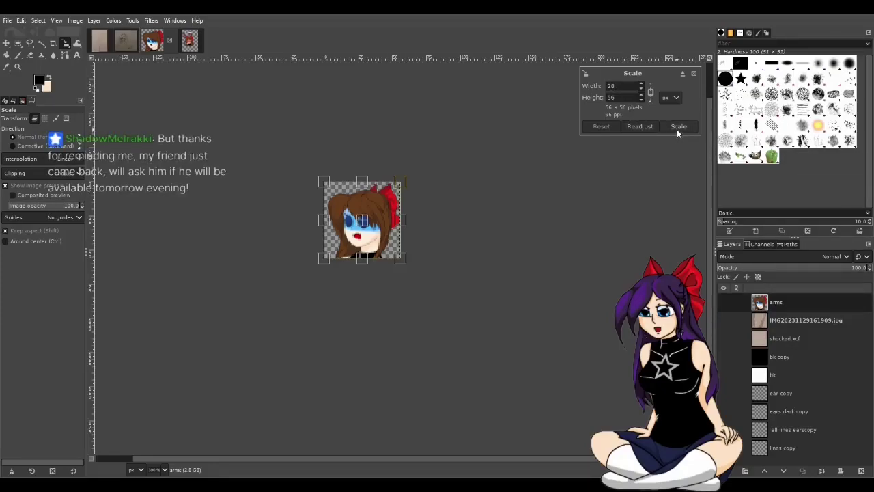
pyautogui.click(678, 131)
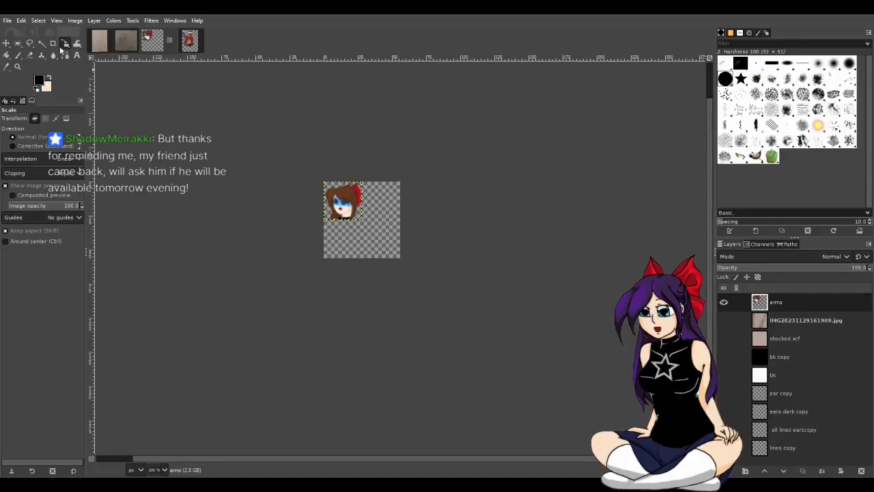
# - Crop the canvas to the 28 × 28 px head at position 0, 0 and export it as shockedteir1.png in the 28 folder
pyautogui.hotkey('shift', 'c')
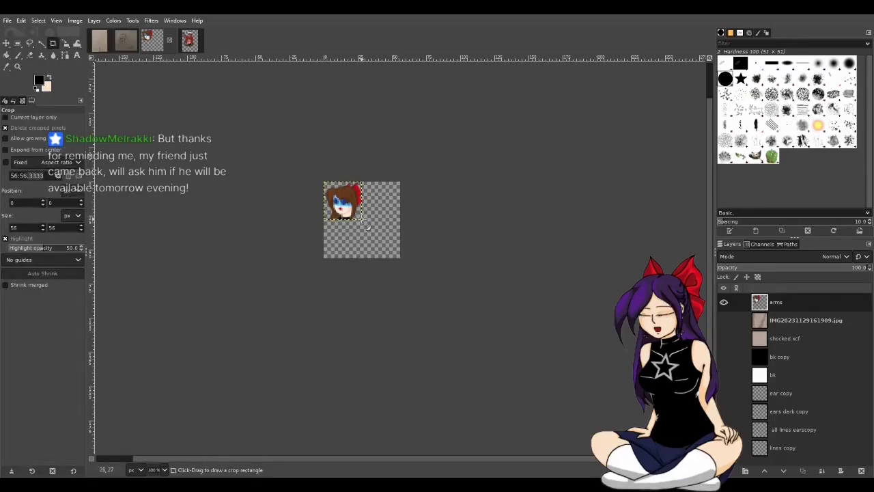
pyautogui.moveTo(361, 220); pyautogui.dragTo(309, 177)
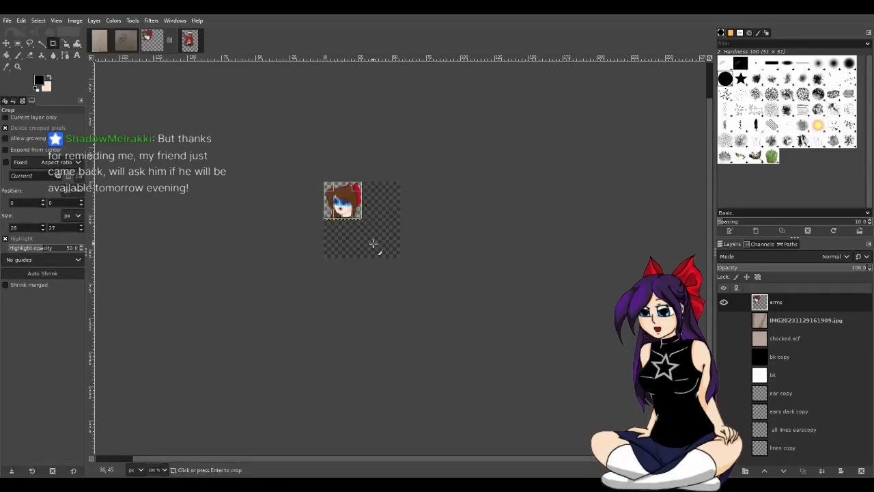
pyautogui.click(351, 226)
pyautogui.moveTo(351, 226); pyautogui.dragTo(350, 226)
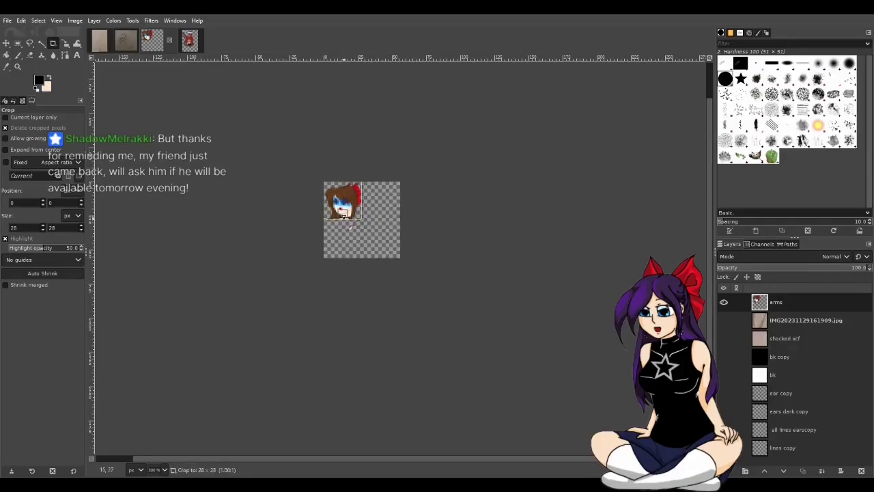
pyautogui.click(350, 226)
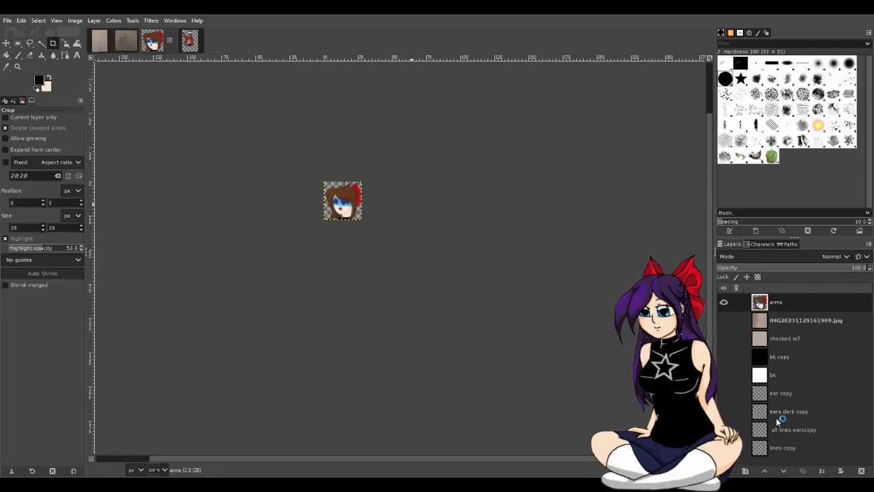
pyautogui.hotkey('ctrl', 'e')
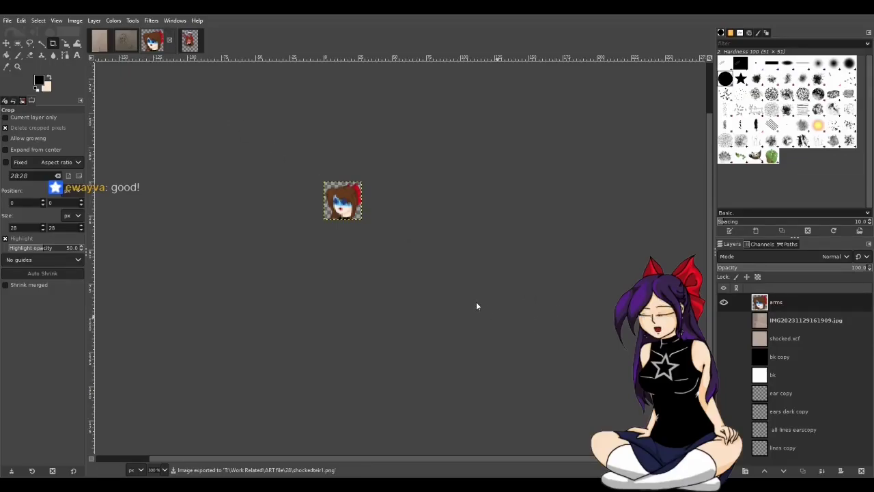
# - Close the exported emote image, the other red-bow image and the pencil sketch of the drinking girl
pyautogui.hotkey('ctrl', 'w')
pyautogui.click(169, 40)
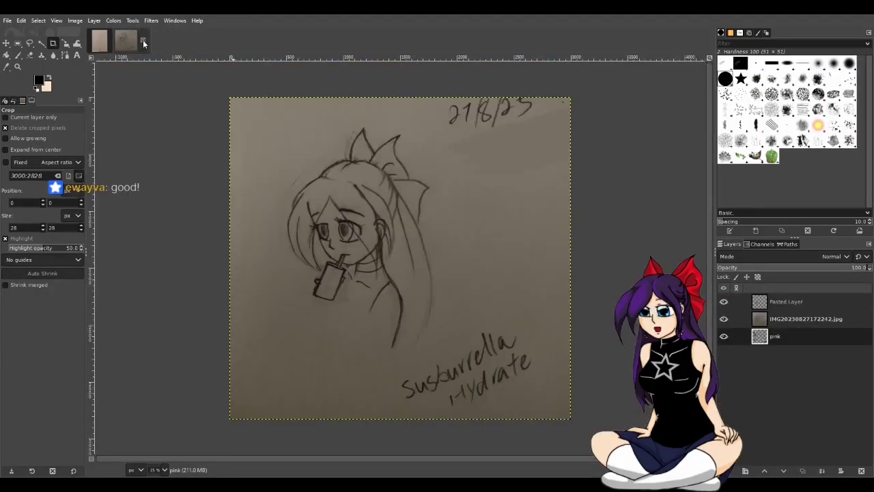
pyautogui.hotkey('ctrl', 'w')
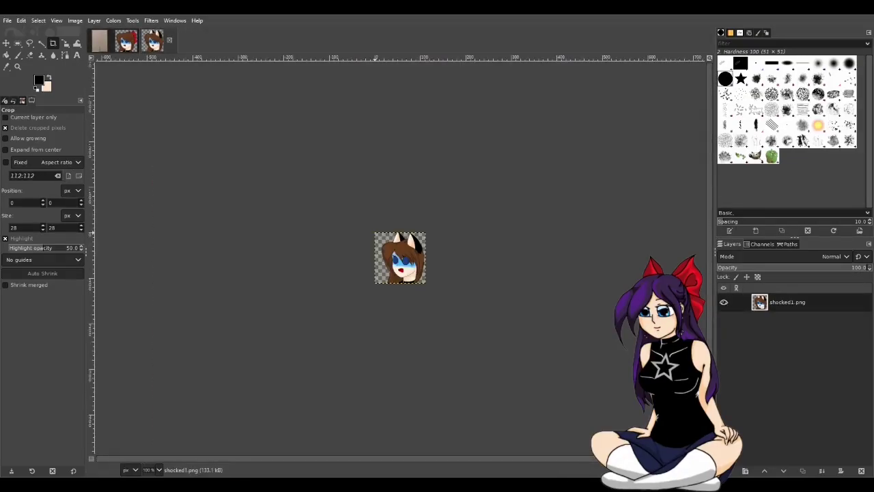
# - Compare the small red-bow emote shockedteir1.png with the cat-eared emote shocked1.png
pyautogui.click(121, 46)
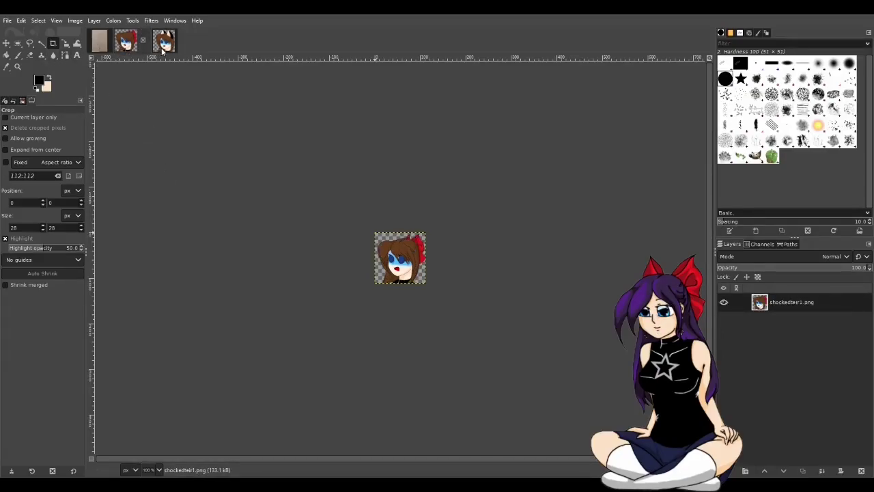
pyautogui.click(160, 51)
pyautogui.click(131, 46)
pyautogui.click(157, 51)
pyautogui.click(123, 45)
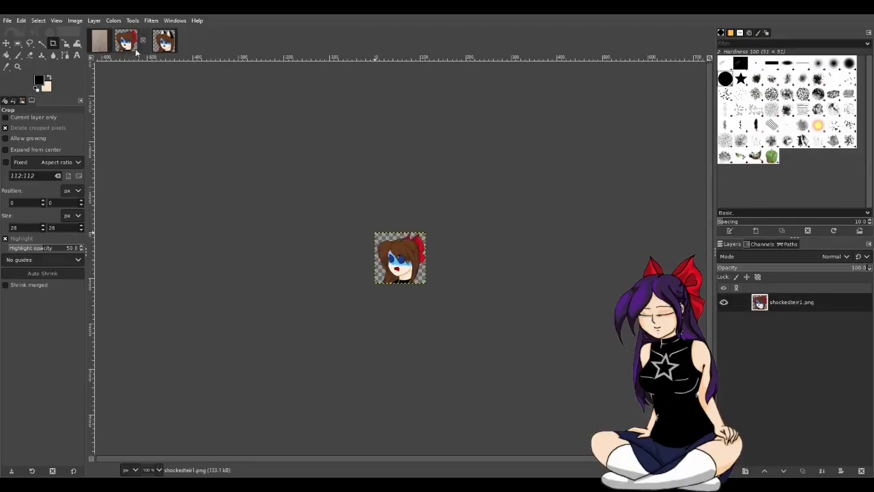
pyautogui.click(156, 51)
pyautogui.click(125, 45)
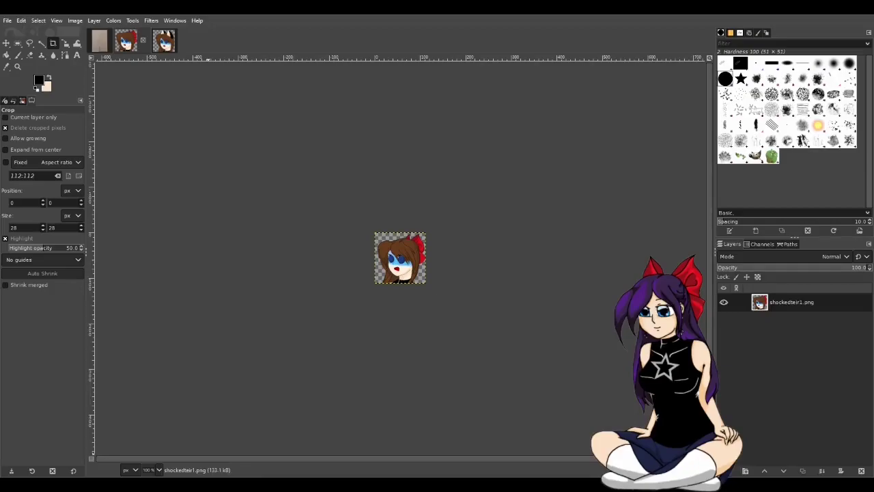
# - Compare the full-size red-bow and cat-eared drawings with the shocked1.png emote, and look over the cat-eared drawing's layers
pyautogui.hotkey('alt', '1')
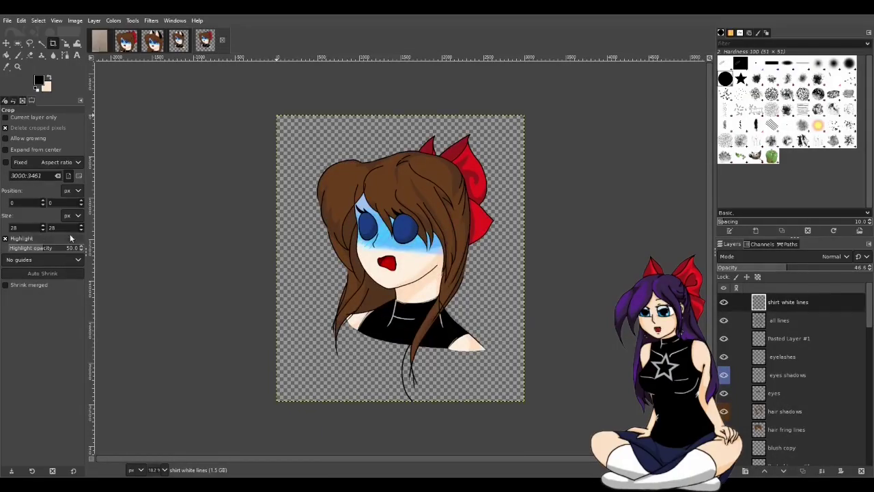
pyautogui.click(180, 45)
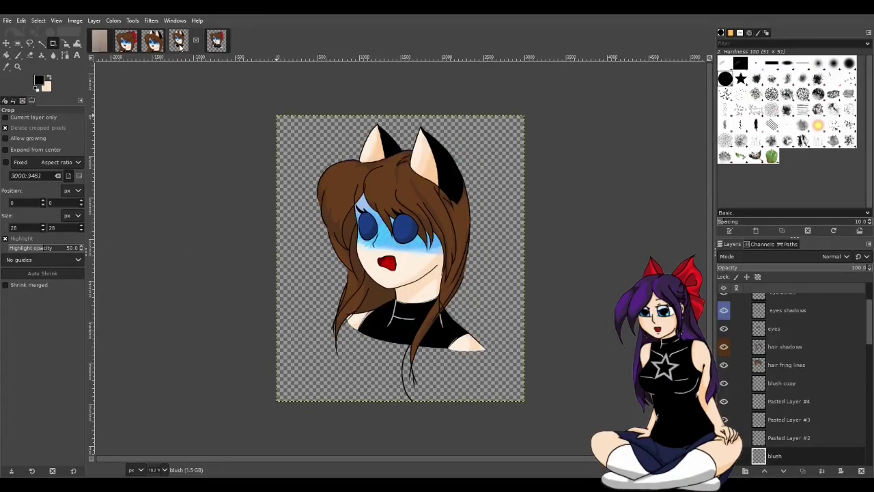
pyautogui.click(153, 45)
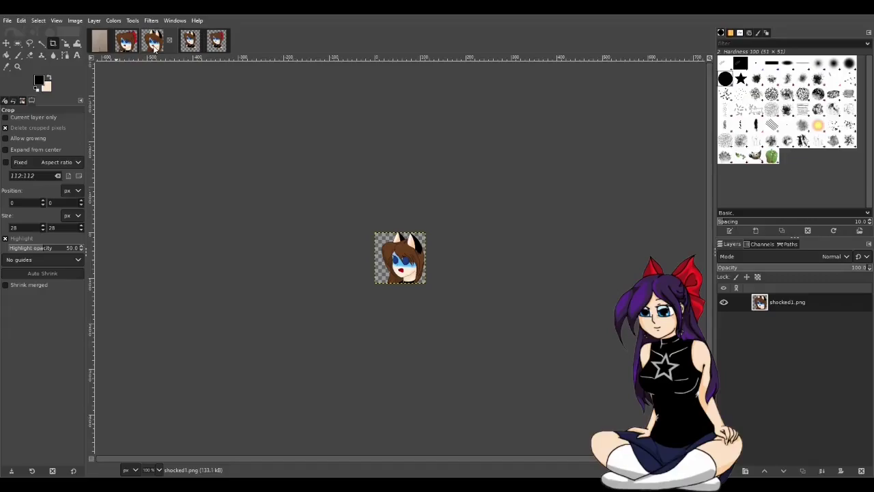
pyautogui.click(185, 46)
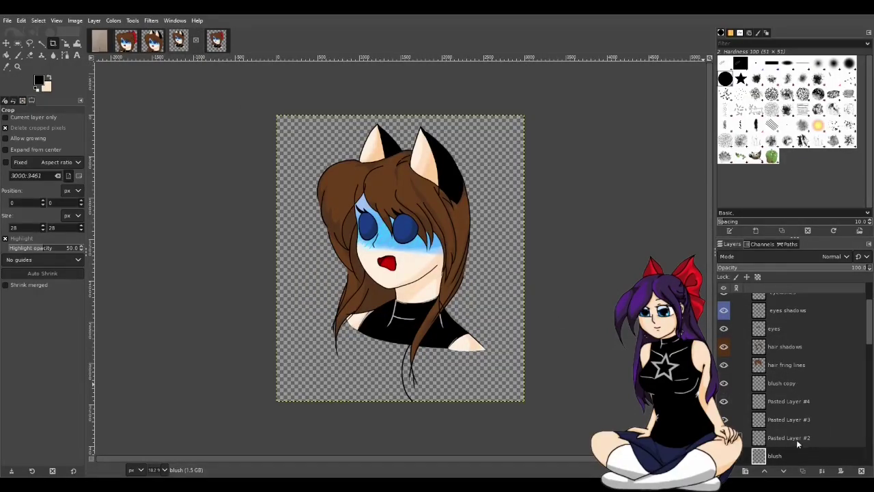
pyautogui.scroll(-3, 803, 439)
pyautogui.scroll(3, 803, 439)
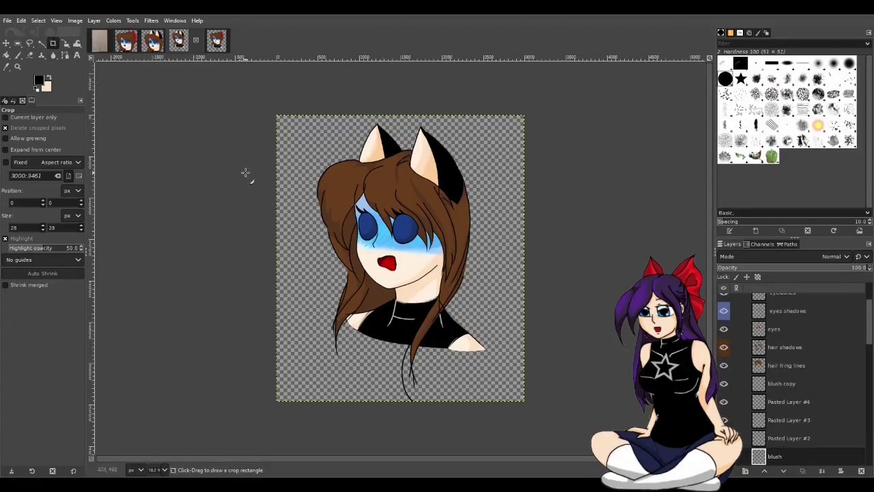
# - Draw a crop frame around the cat-eared head at position 176, 132 and tighten it to about 2344 × 2255 px
pyautogui.moveTo(291, 126); pyautogui.dragTo(486, 329)
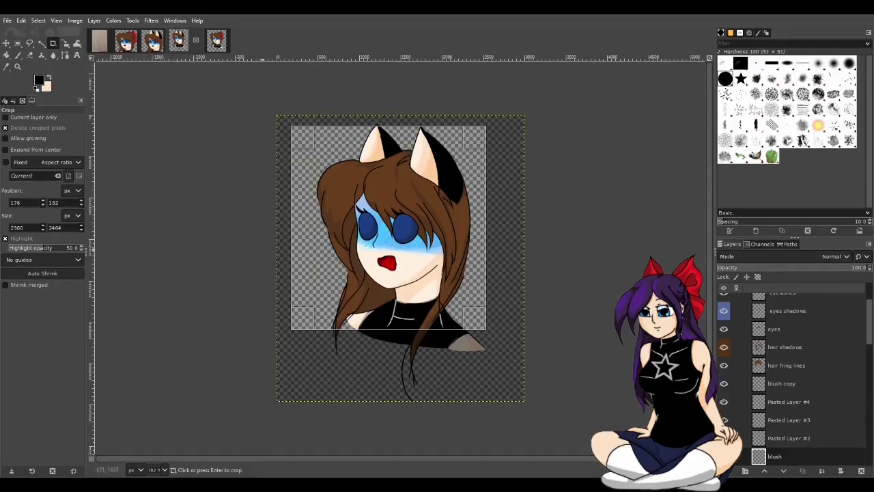
pyautogui.moveTo(431, 320); pyautogui.dragTo(429, 305)
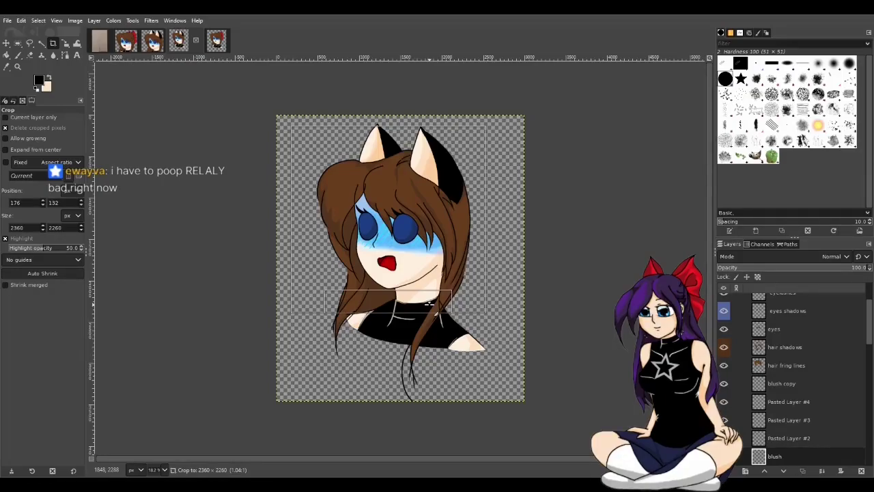
pyautogui.moveTo(429, 304); pyautogui.dragTo(430, 303)
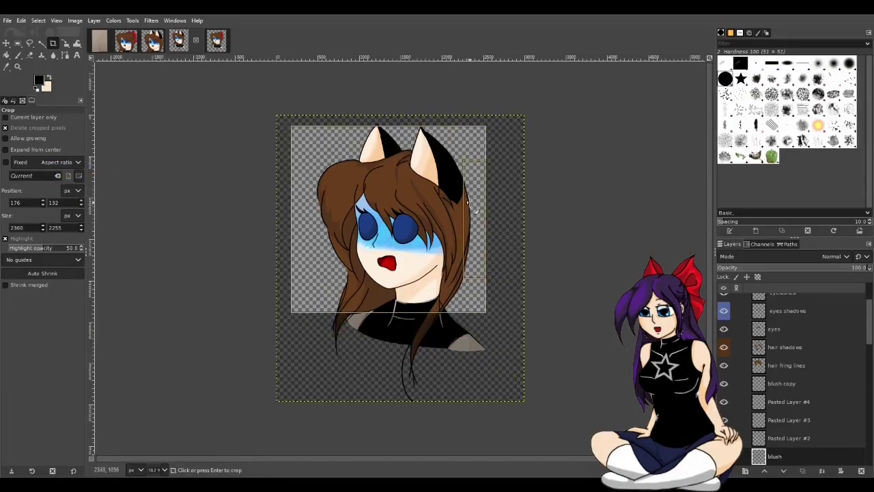
pyautogui.moveTo(468, 202); pyautogui.dragTo(469, 202)
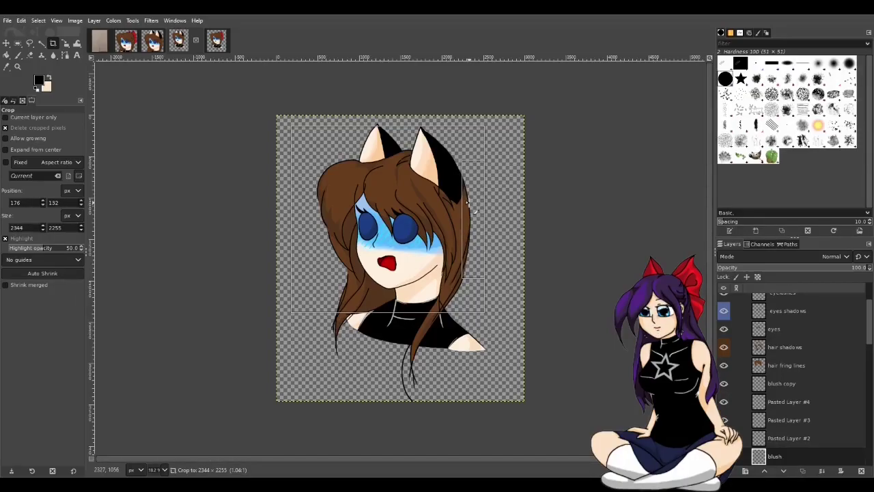
pyautogui.moveTo(469, 202); pyautogui.dragTo(468, 202)
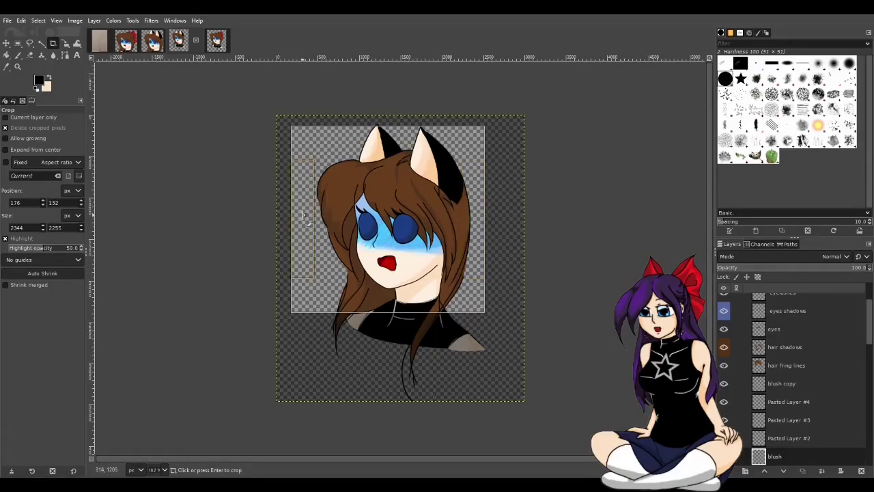
# - Narrow the crop frame around the cat-eared head to a 2255 × 2255 px square
pyautogui.moveTo(471, 222); pyautogui.dragTo(465, 224)
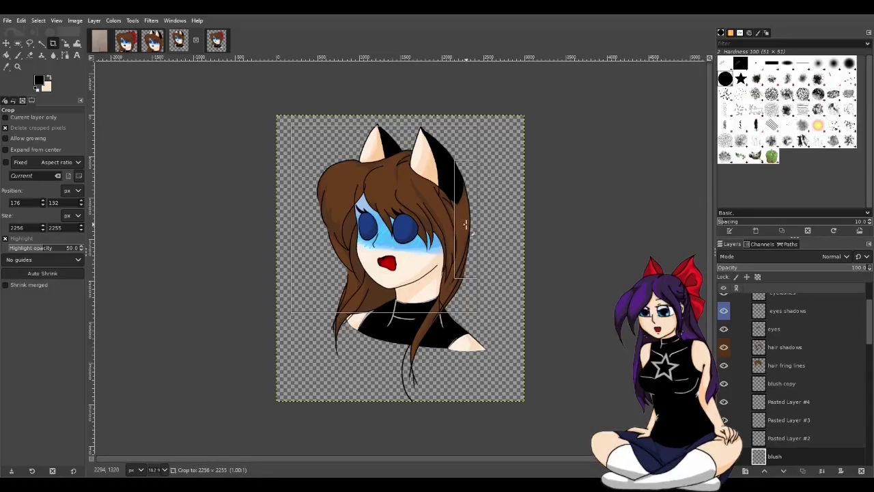
pyautogui.moveTo(465, 224); pyautogui.dragTo(464, 224)
pyautogui.click(465, 225)
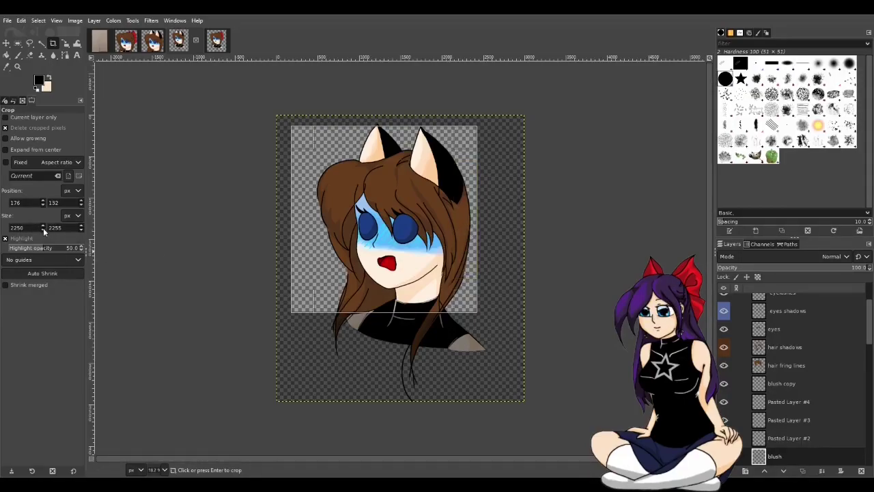
pyautogui.moveTo(463, 237); pyautogui.dragTo(464, 237)
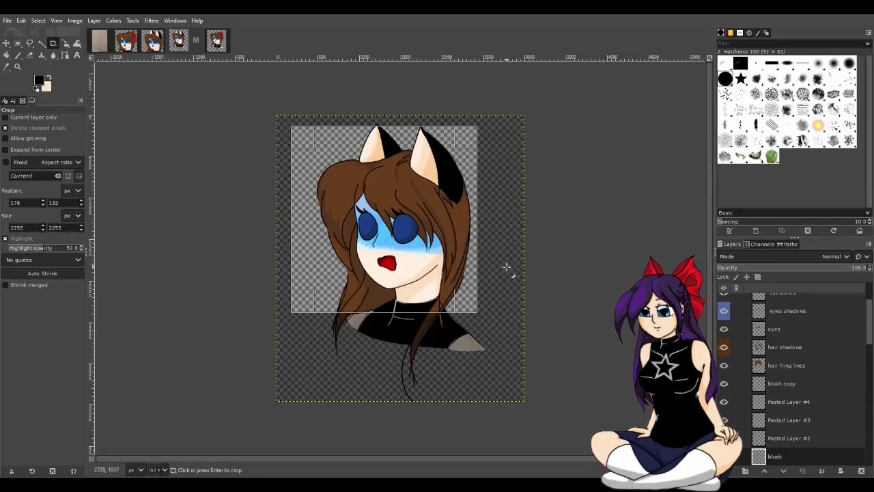
pyautogui.scroll(-2, 489, 295)
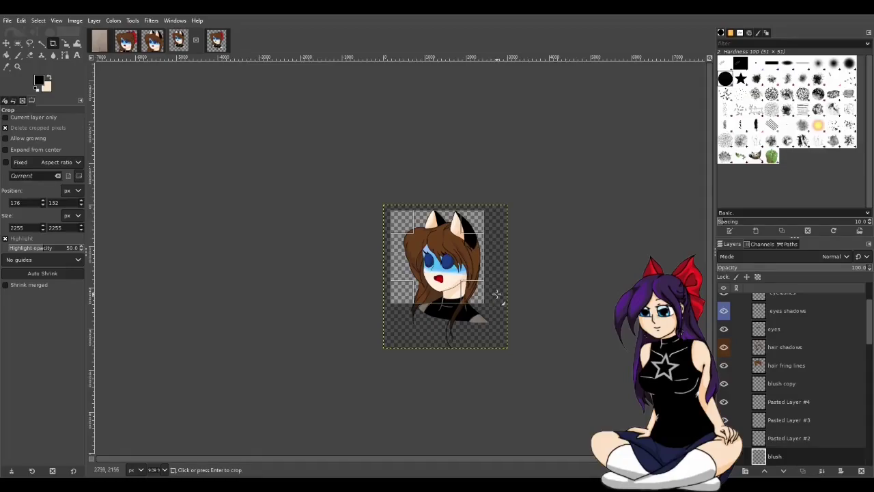
pyautogui.scroll(2, 536, 294)
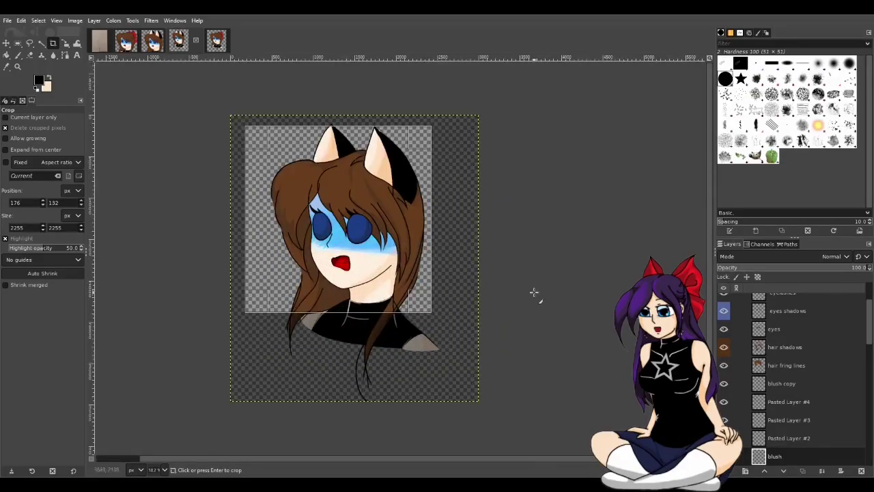
# - Crop the cat-eared drawing to the 2255 × 2255 px square and export it as shocked emotes1.png
pyautogui.click(290, 174)
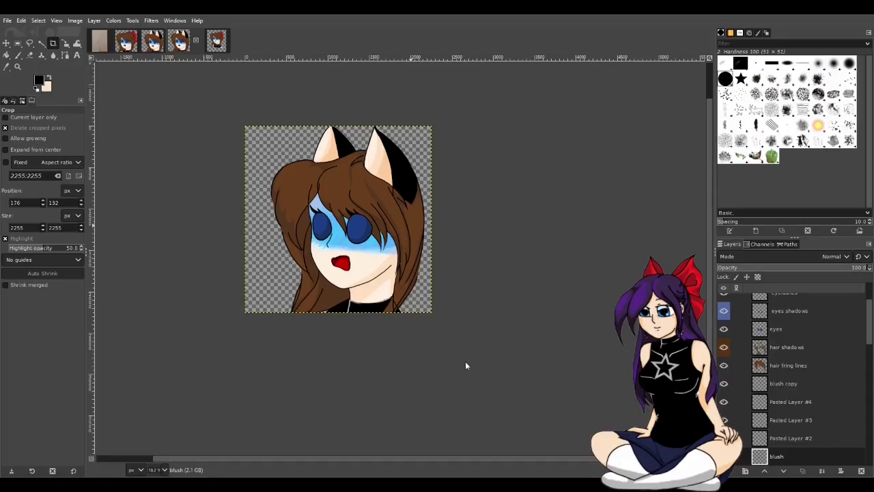
pyautogui.hotkey('ctrl', 'e')
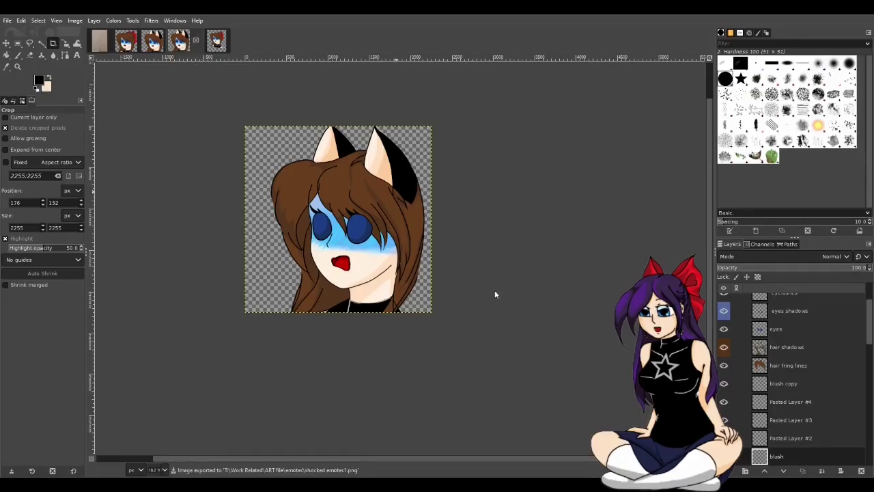
# - Close the cropped cat-eared drawing and the small emotes shocked1.png and shockedteir1.png
pyautogui.hotkey('ctrl', 'w')
pyautogui.click(153, 43)
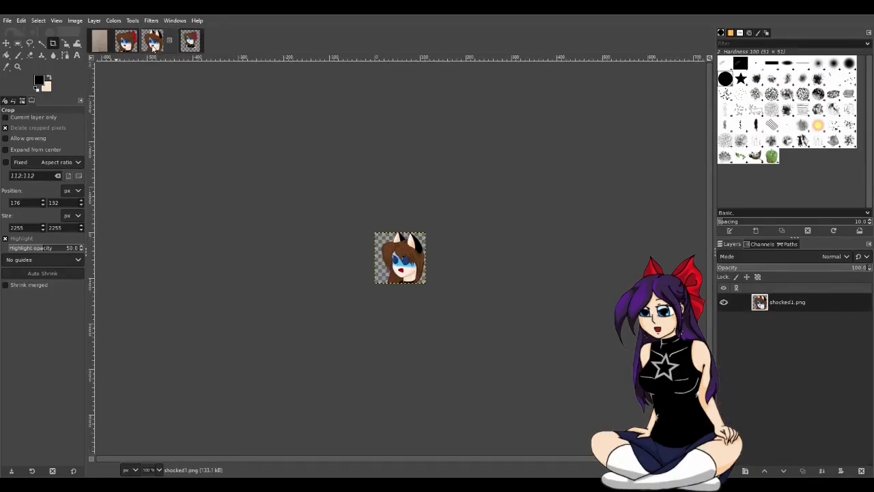
pyautogui.click(170, 40)
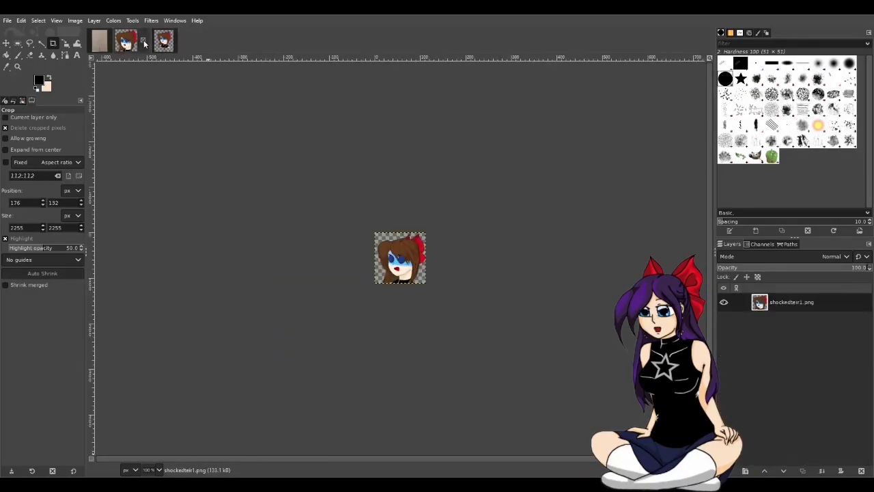
pyautogui.click(144, 43)
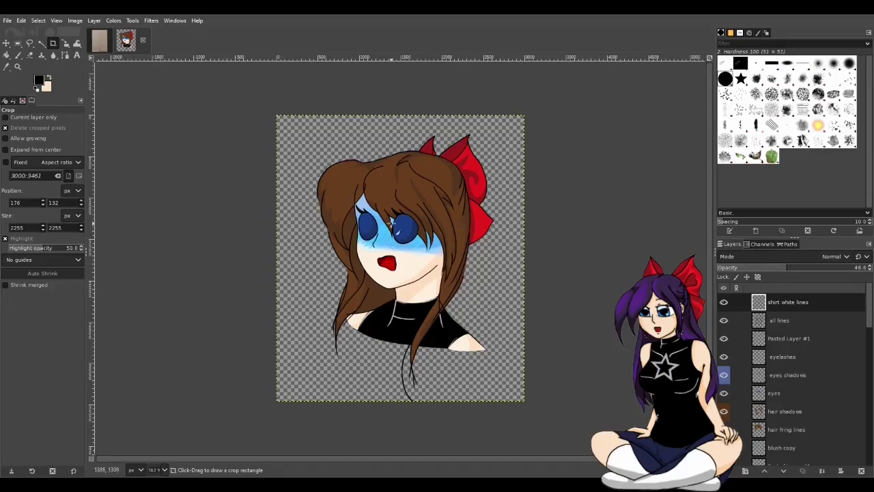
# - Draw a crop frame around the red-bow head and tighten it to a 2244 × 2244 px square at position 368, 176
pyautogui.moveTo(293, 121); pyautogui.dragTo(493, 318)
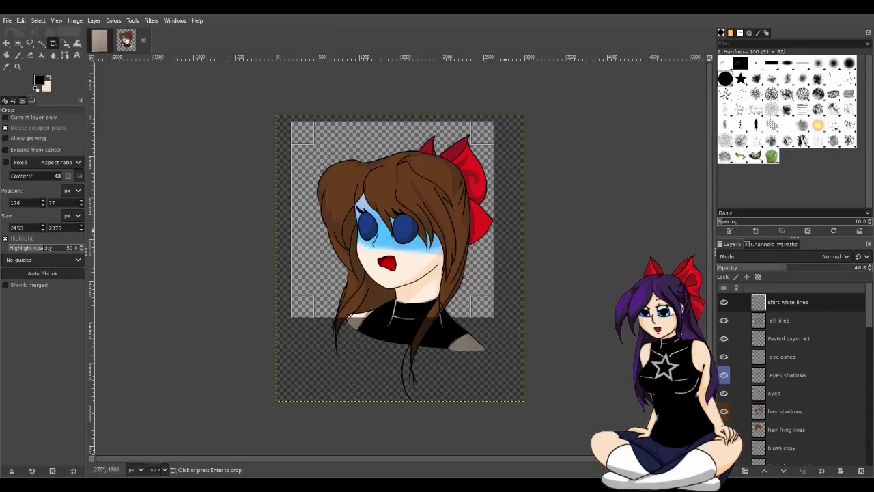
pyautogui.moveTo(489, 237); pyautogui.dragTo(491, 239)
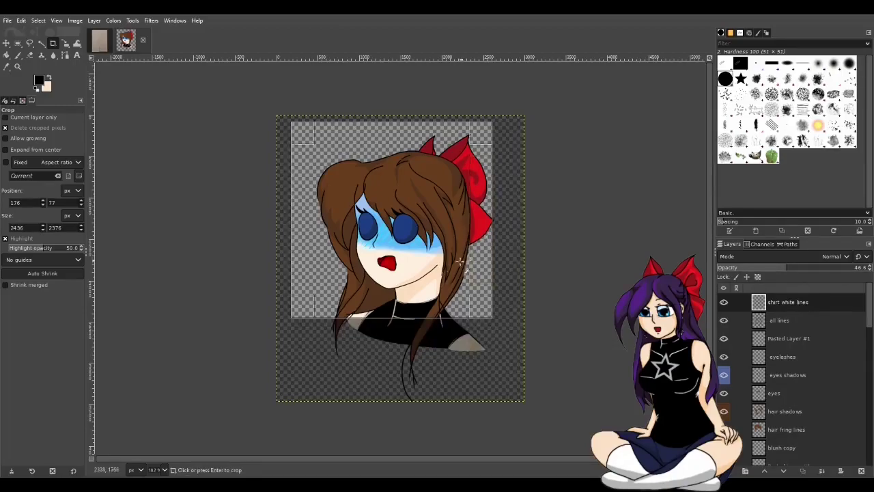
pyautogui.moveTo(402, 312); pyautogui.dragTo(402, 309)
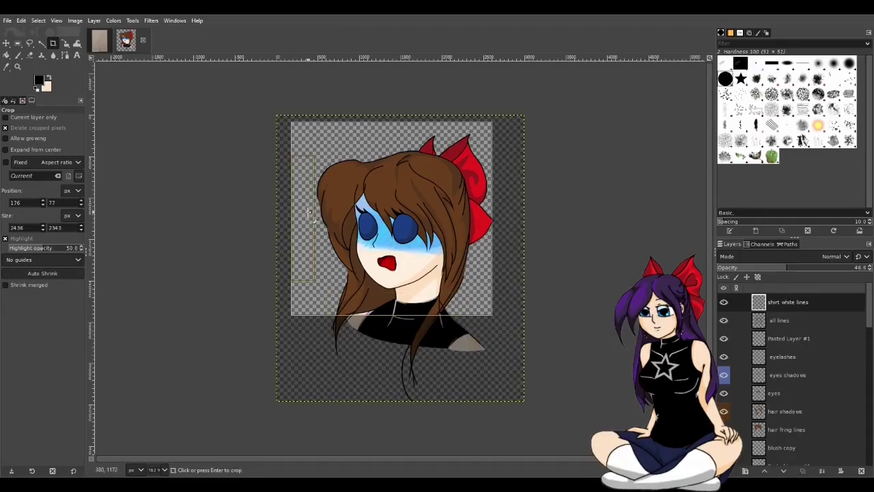
pyautogui.moveTo(410, 135); pyautogui.dragTo(408, 143)
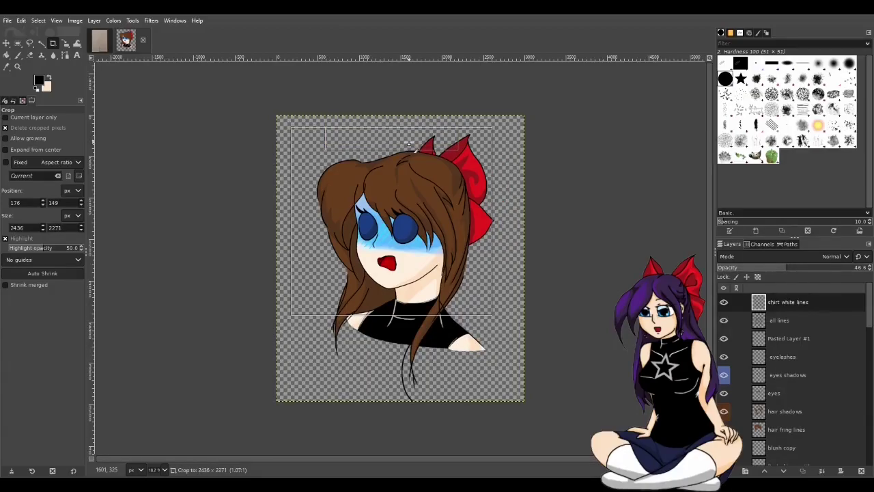
pyautogui.moveTo(408, 143); pyautogui.dragTo(408, 146)
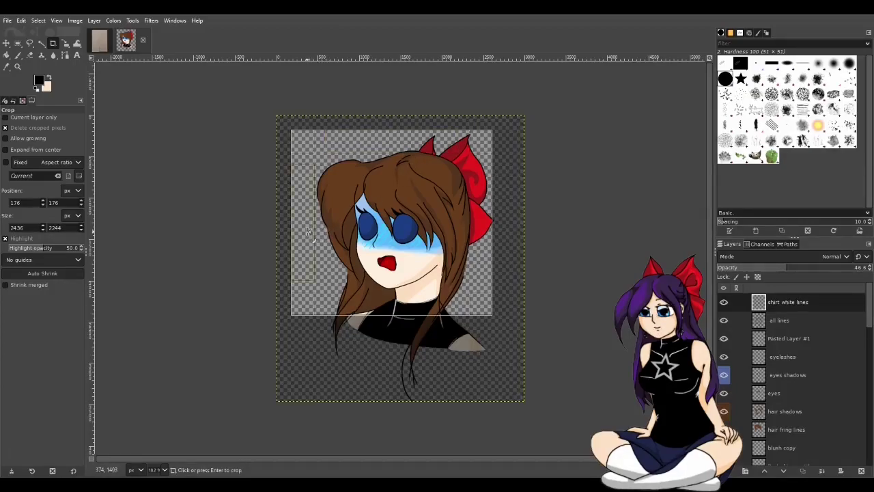
pyautogui.moveTo(294, 234); pyautogui.dragTo(315, 233)
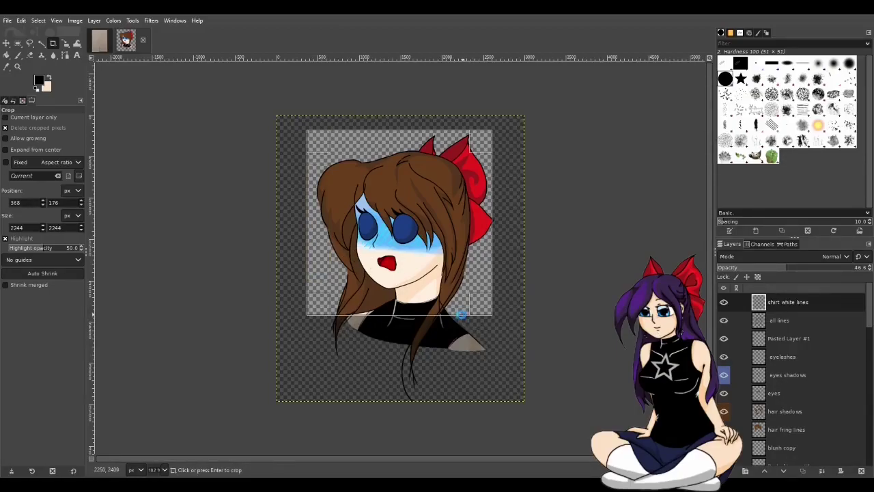
# - Crop the red-bow drawing to the framed square and export the cropped image
pyautogui.click(468, 313)
pyautogui.click(7, 21)
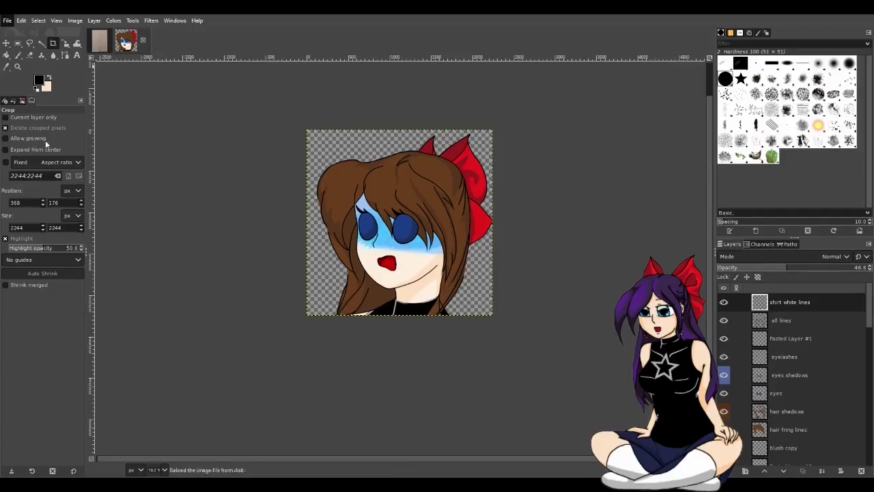
pyautogui.click(53, 173)
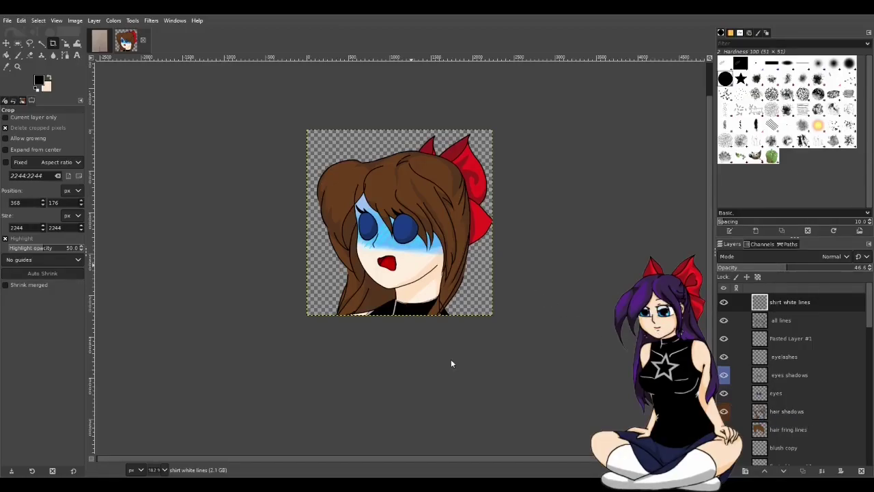
pyautogui.hotkey('ctrl', 'e')
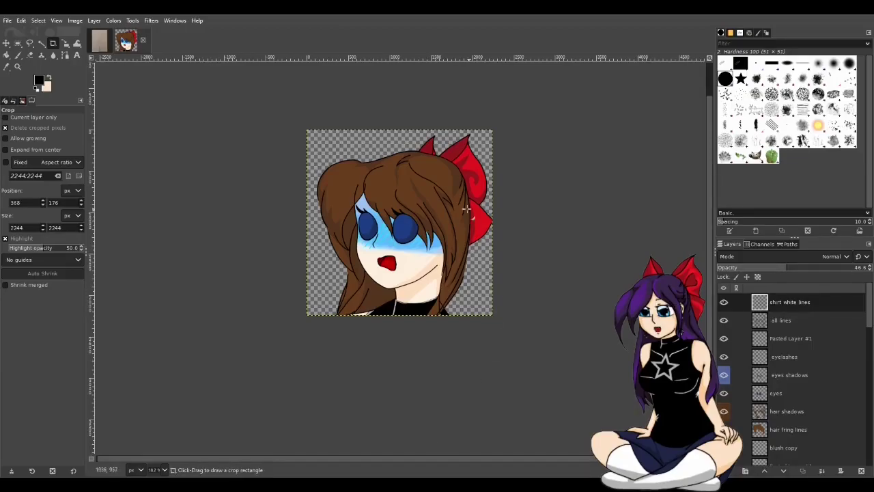
# - Examine how the cropped red-bow head reads at very small emote size and at larger sizes
pyautogui.scroll(-1, 503, 267)
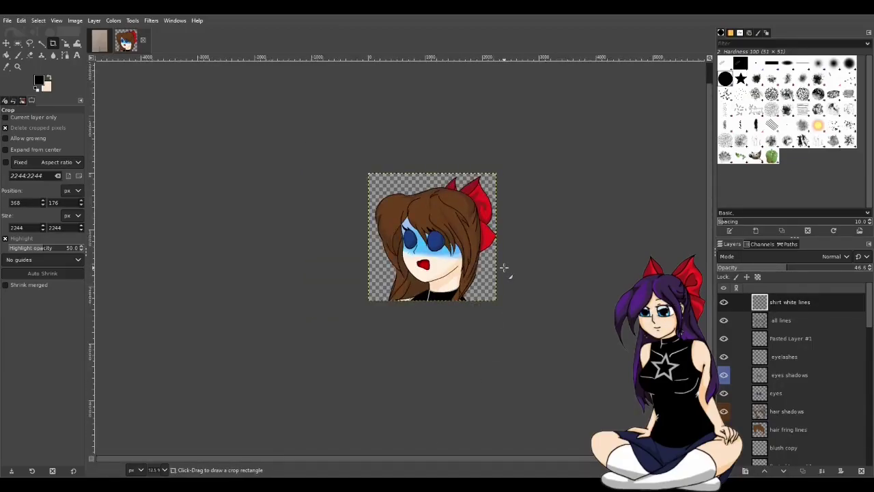
pyautogui.scroll(-1, 503, 266)
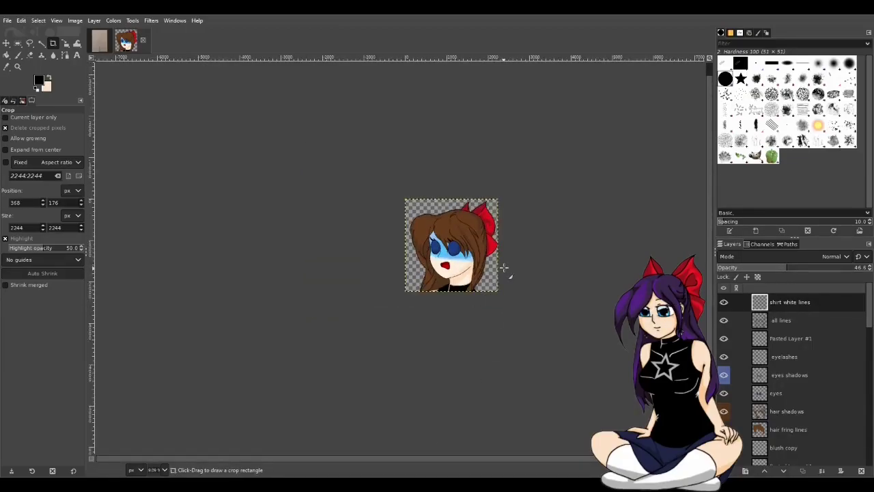
pyautogui.scroll(-1, 503, 267)
pyautogui.scroll(-1, 503, 267)
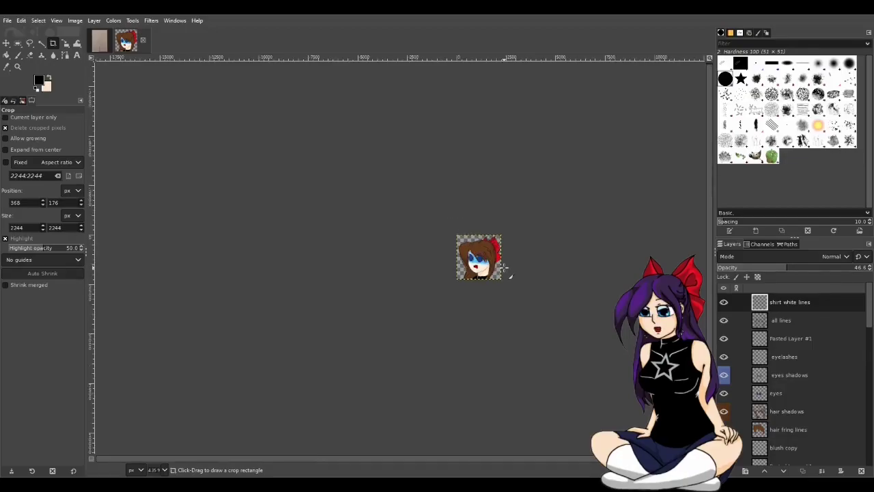
pyautogui.scroll(1, 511, 268)
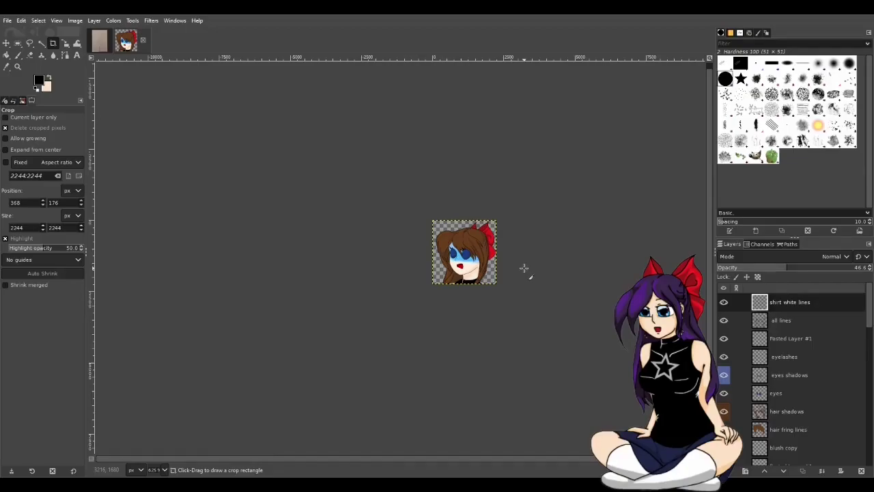
pyautogui.scroll(3, 523, 290)
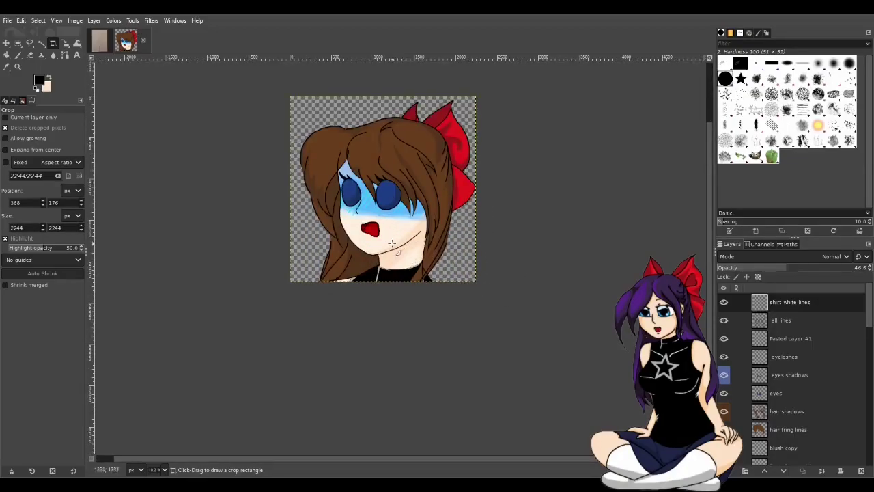
pyautogui.scroll(2, 451, 252)
pyautogui.scroll(-1, 451, 252)
pyautogui.scroll(2, 450, 253)
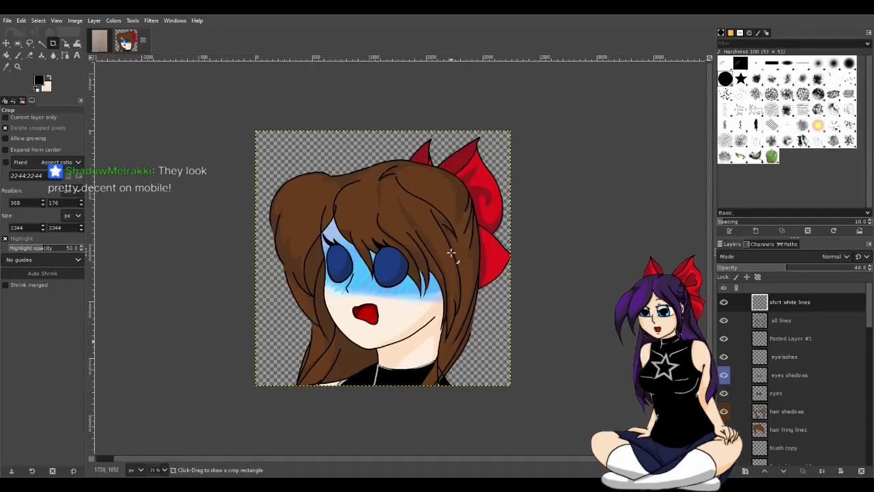